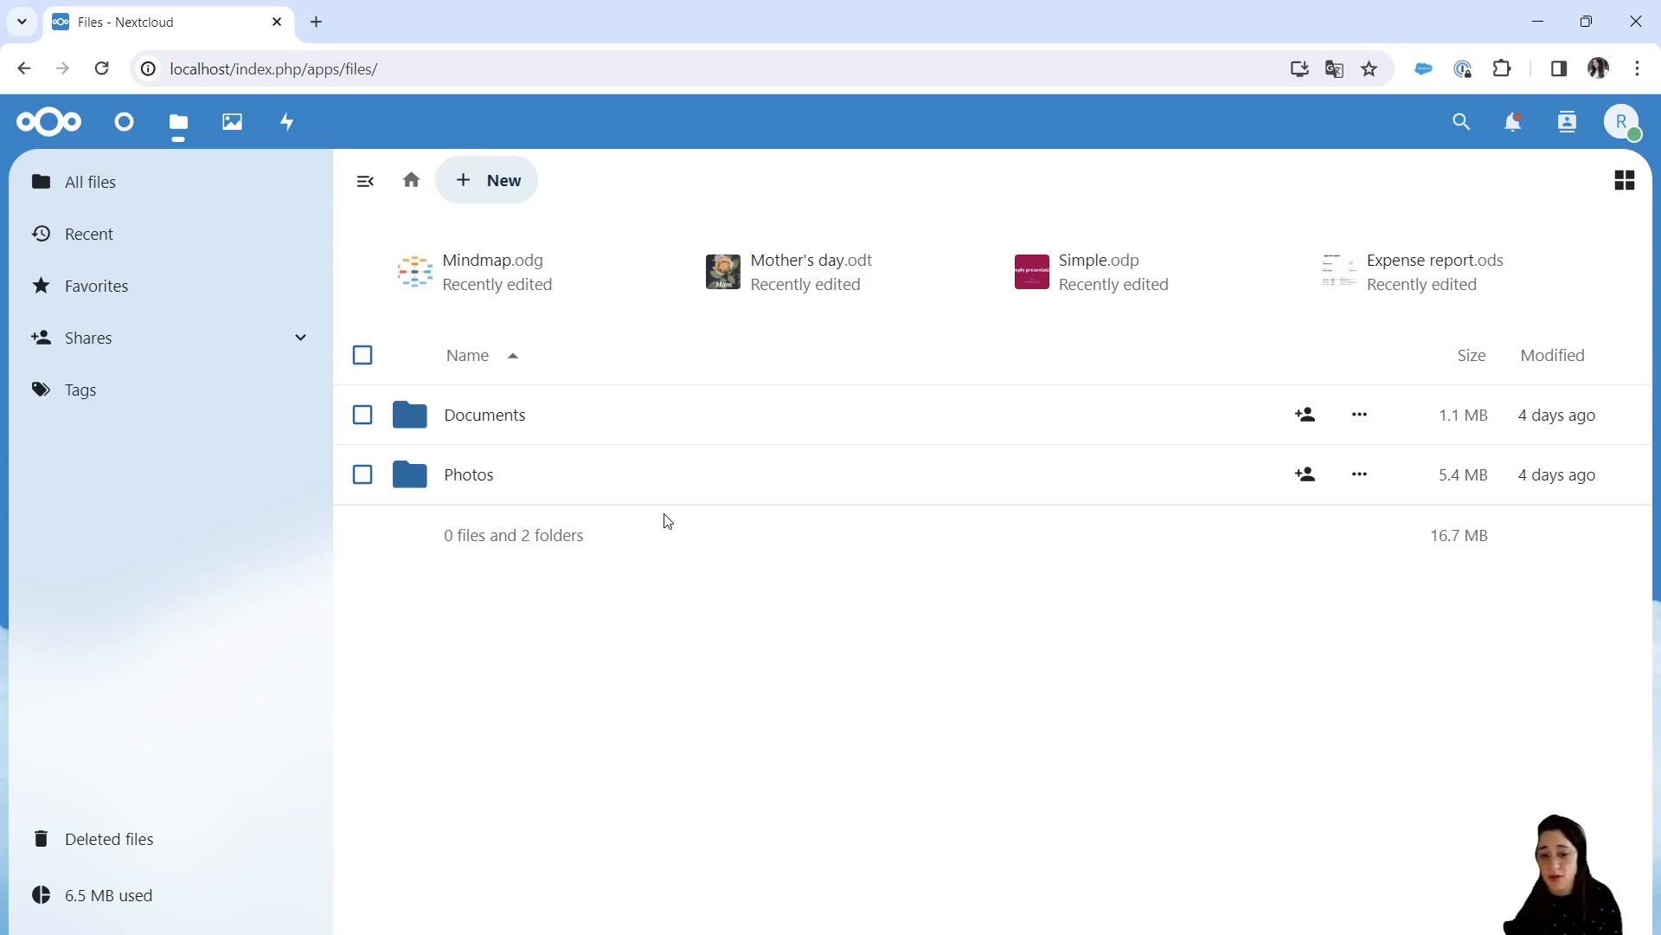
# - Upload id.png from the dow folder into All files and open the uploaded image to check it
pyautogui.click(496, 179)
pyautogui.click(514, 245)
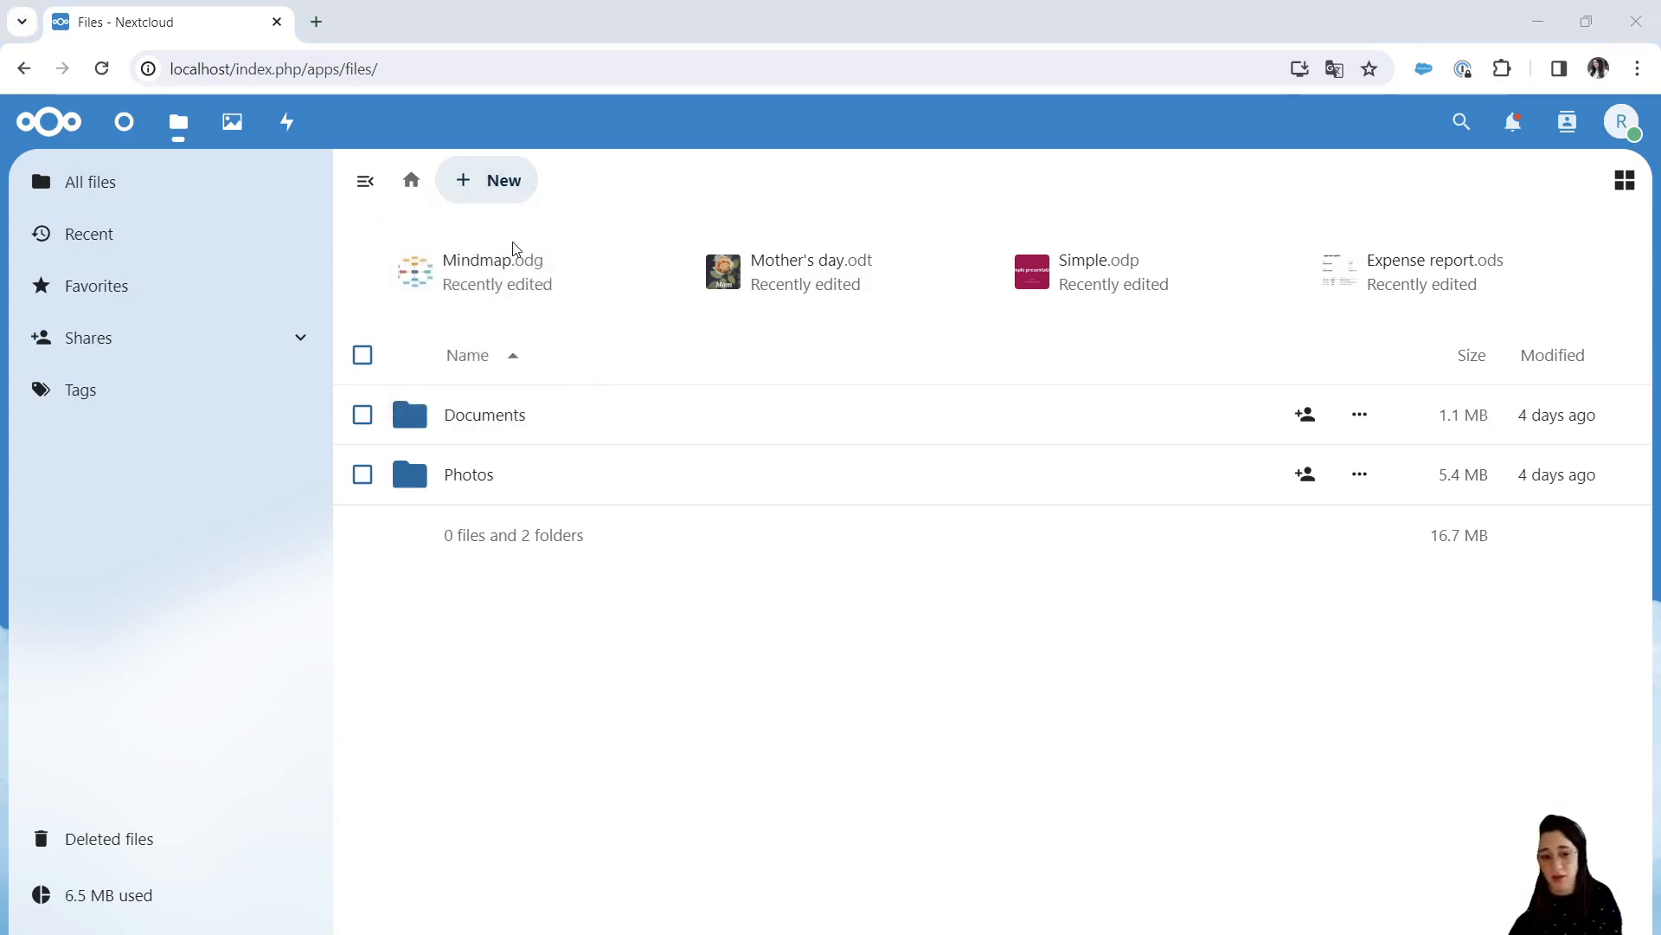
pyautogui.click(249, 186)
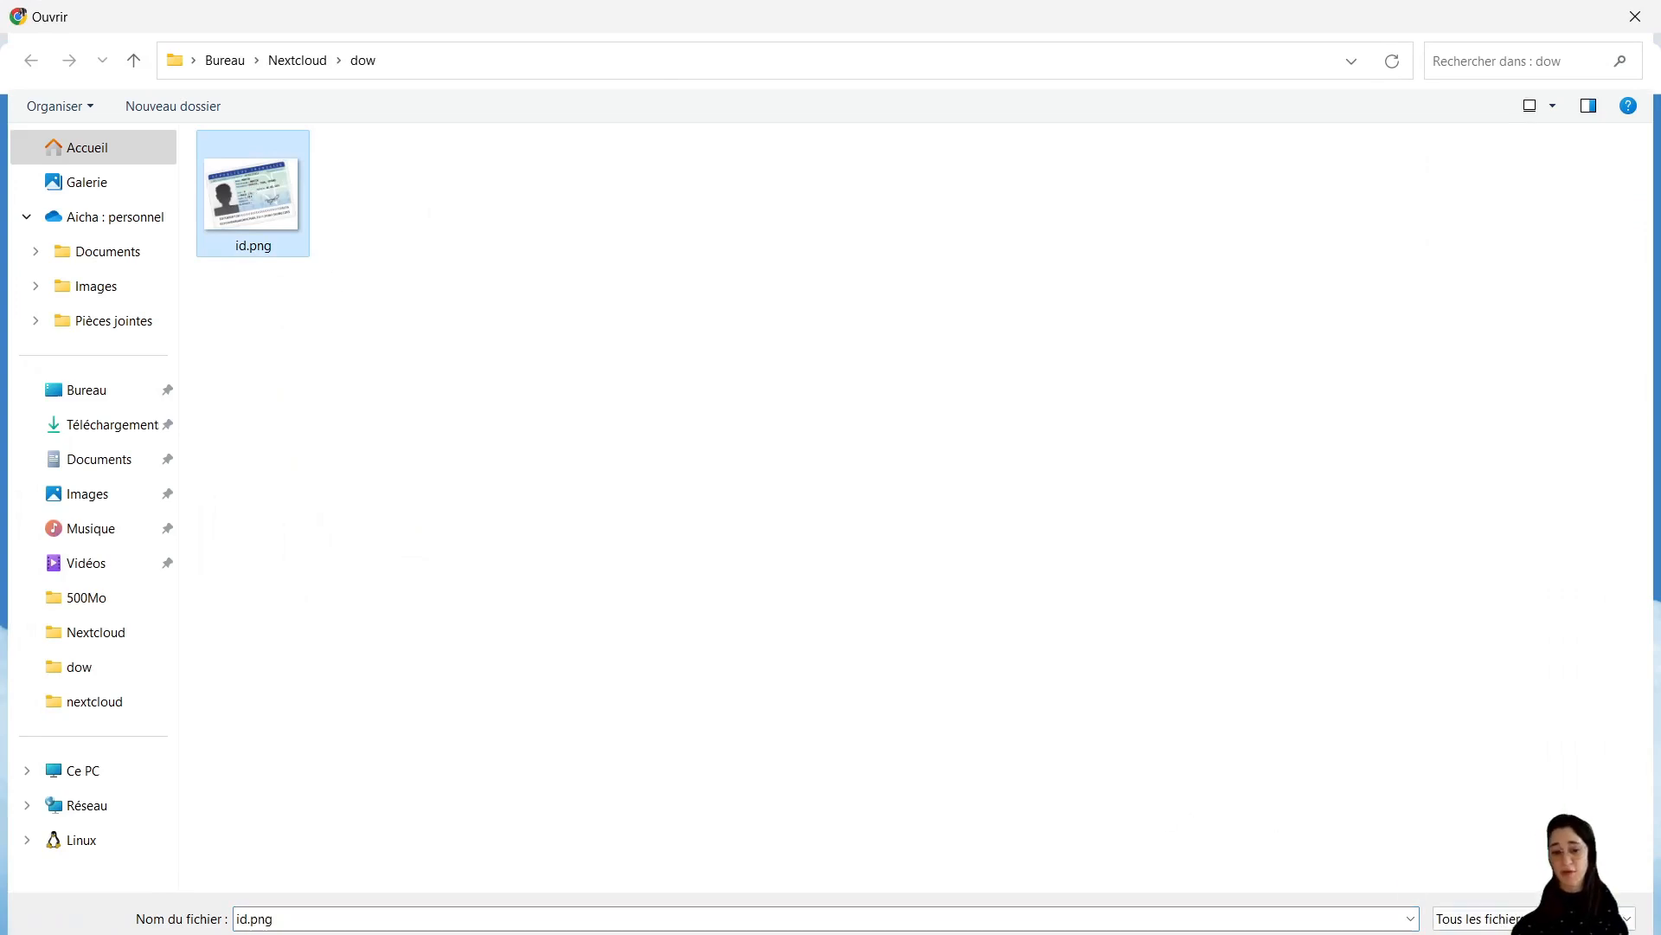
pyautogui.press('Return')
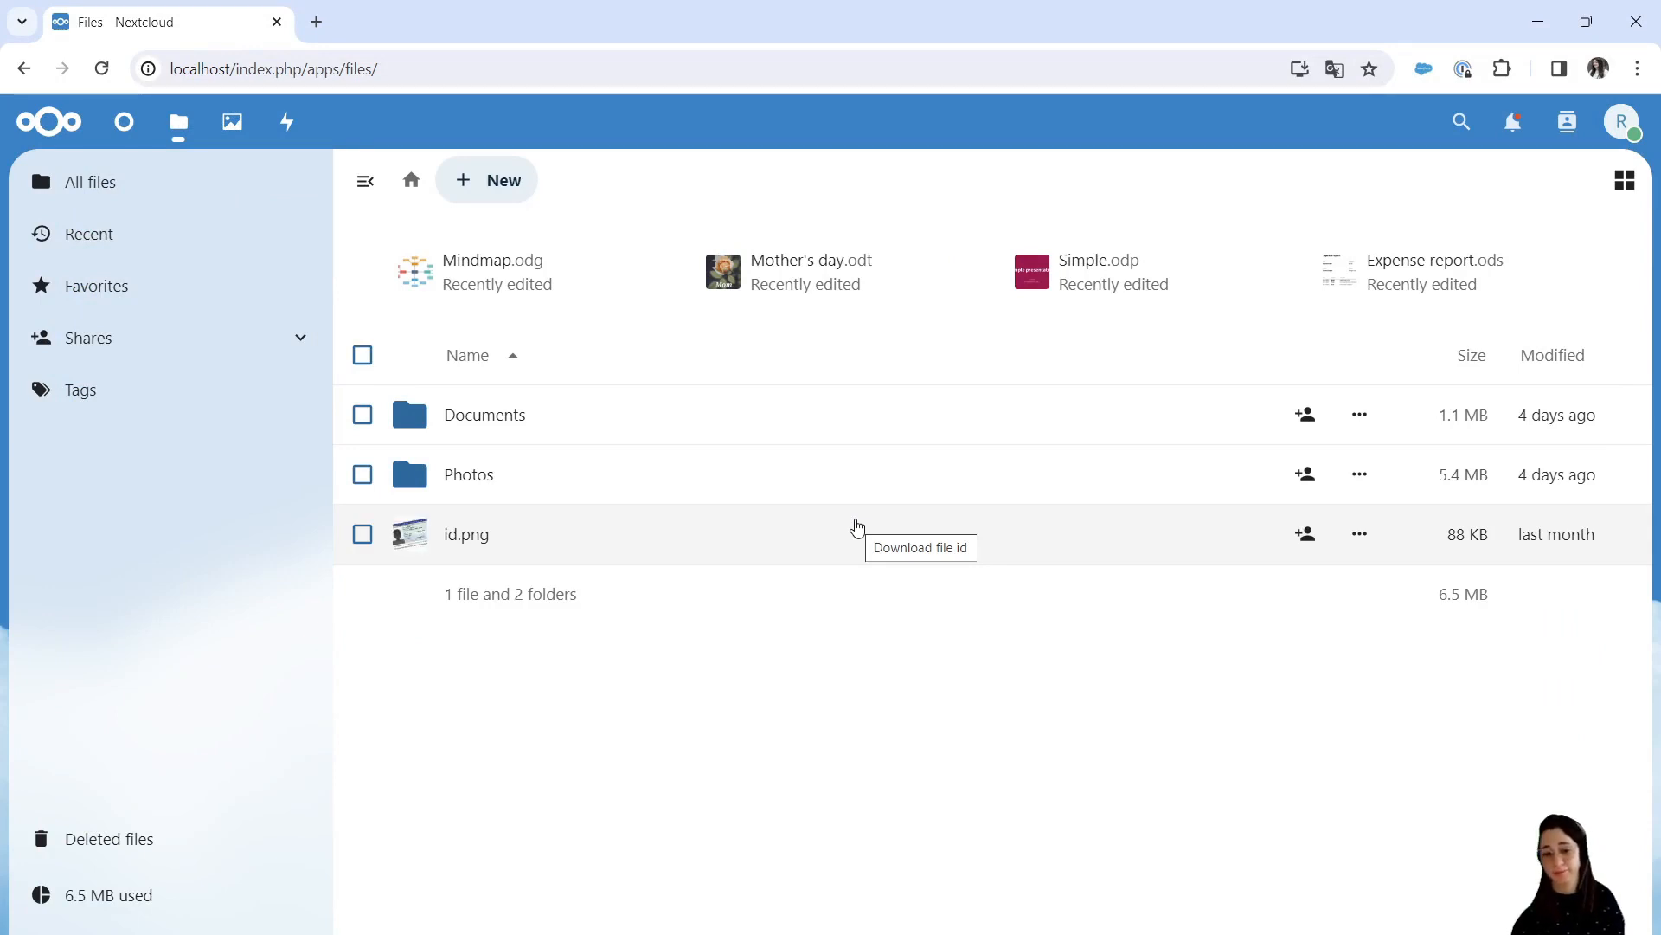
pyautogui.click(450, 547)
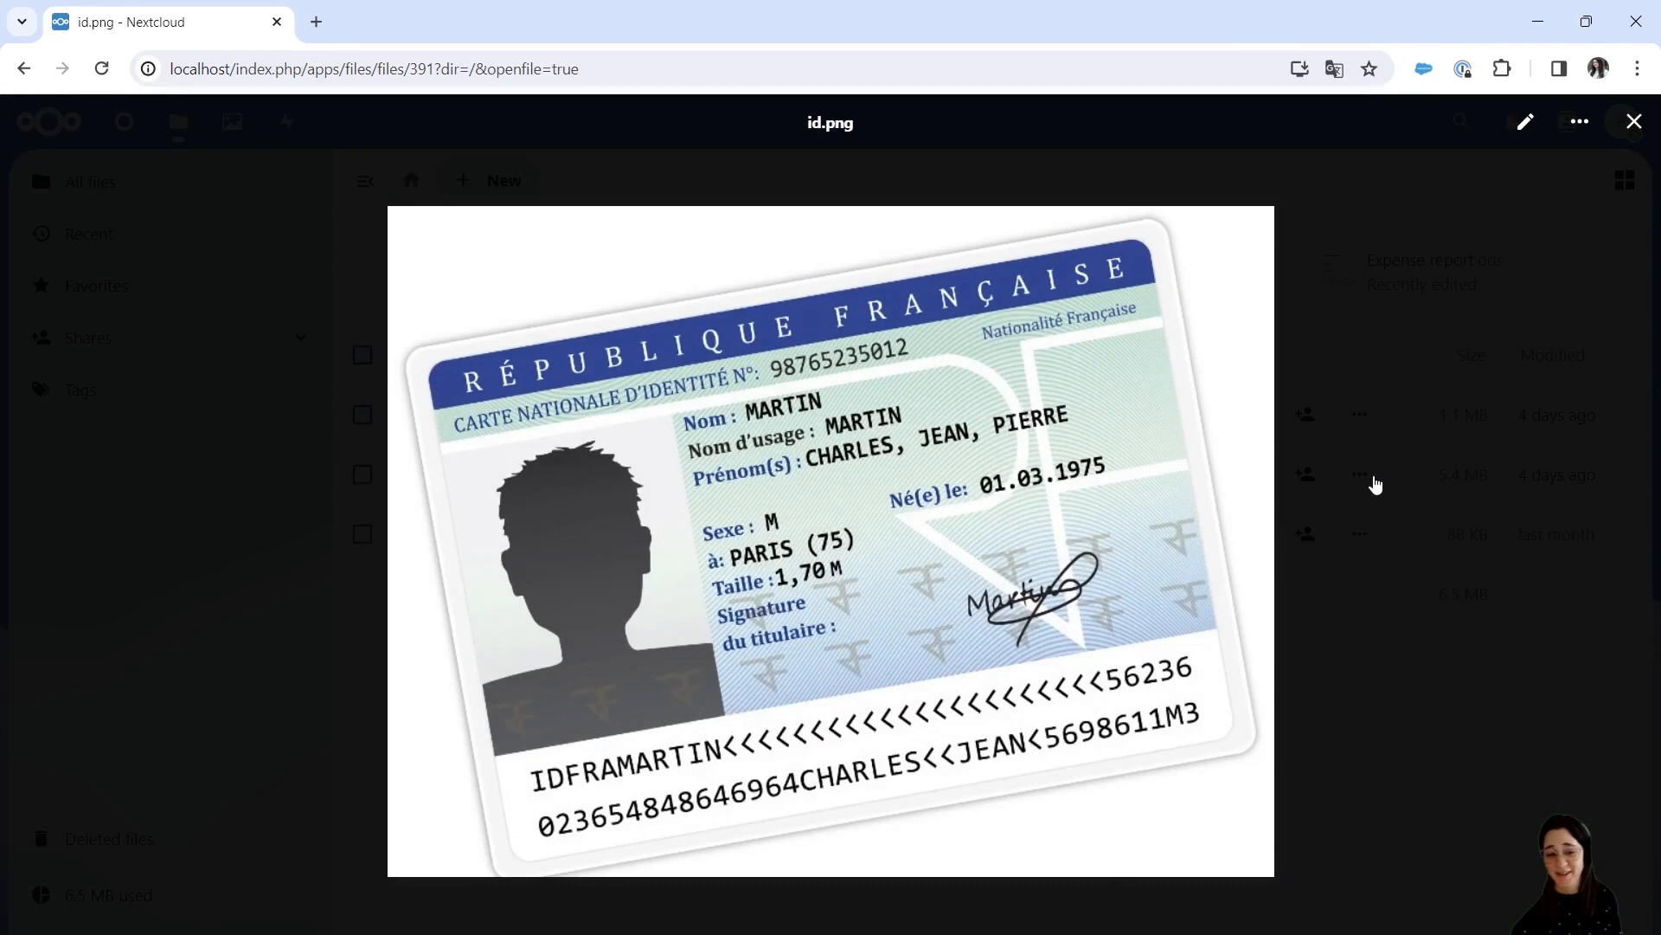
pyautogui.press('Escape')
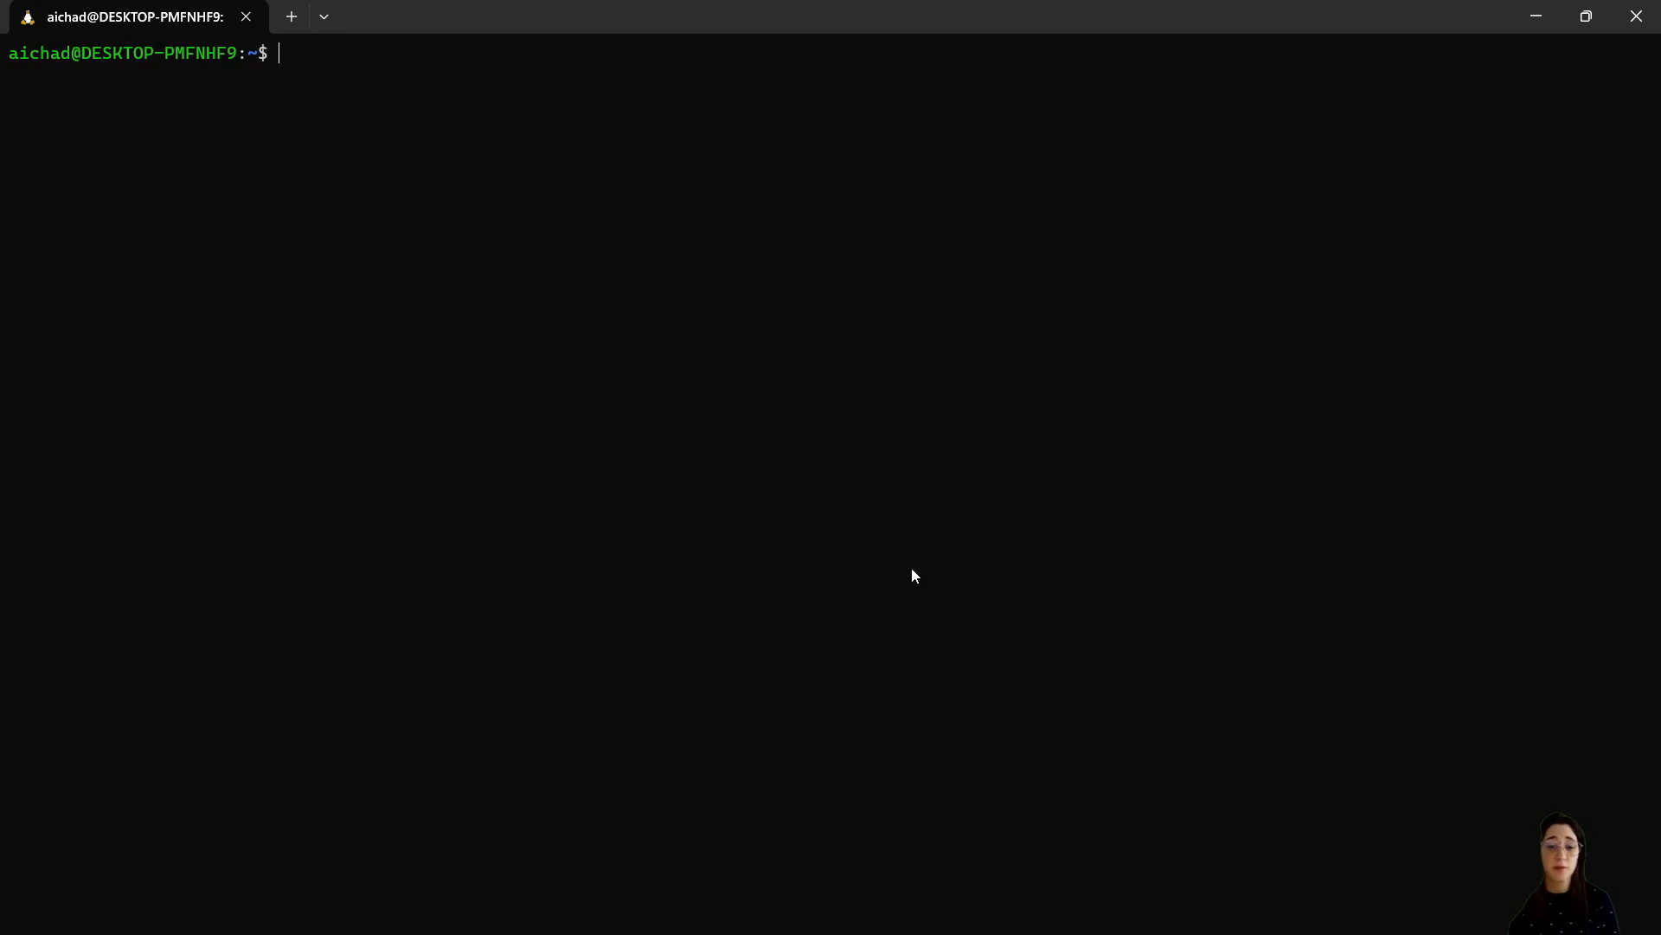
# - In the Ubuntu terminal, list the primary bucket's objects modified after 2024-02-20T10:18 with the preprod profile, and check the local nextcloud folder in File Explorer
pyautogui.write("aws --profile preprod  s3api list-objects-v2 --bucket primary --query 'Contents[?LastModified>`2024-02-20T10:18`]'")
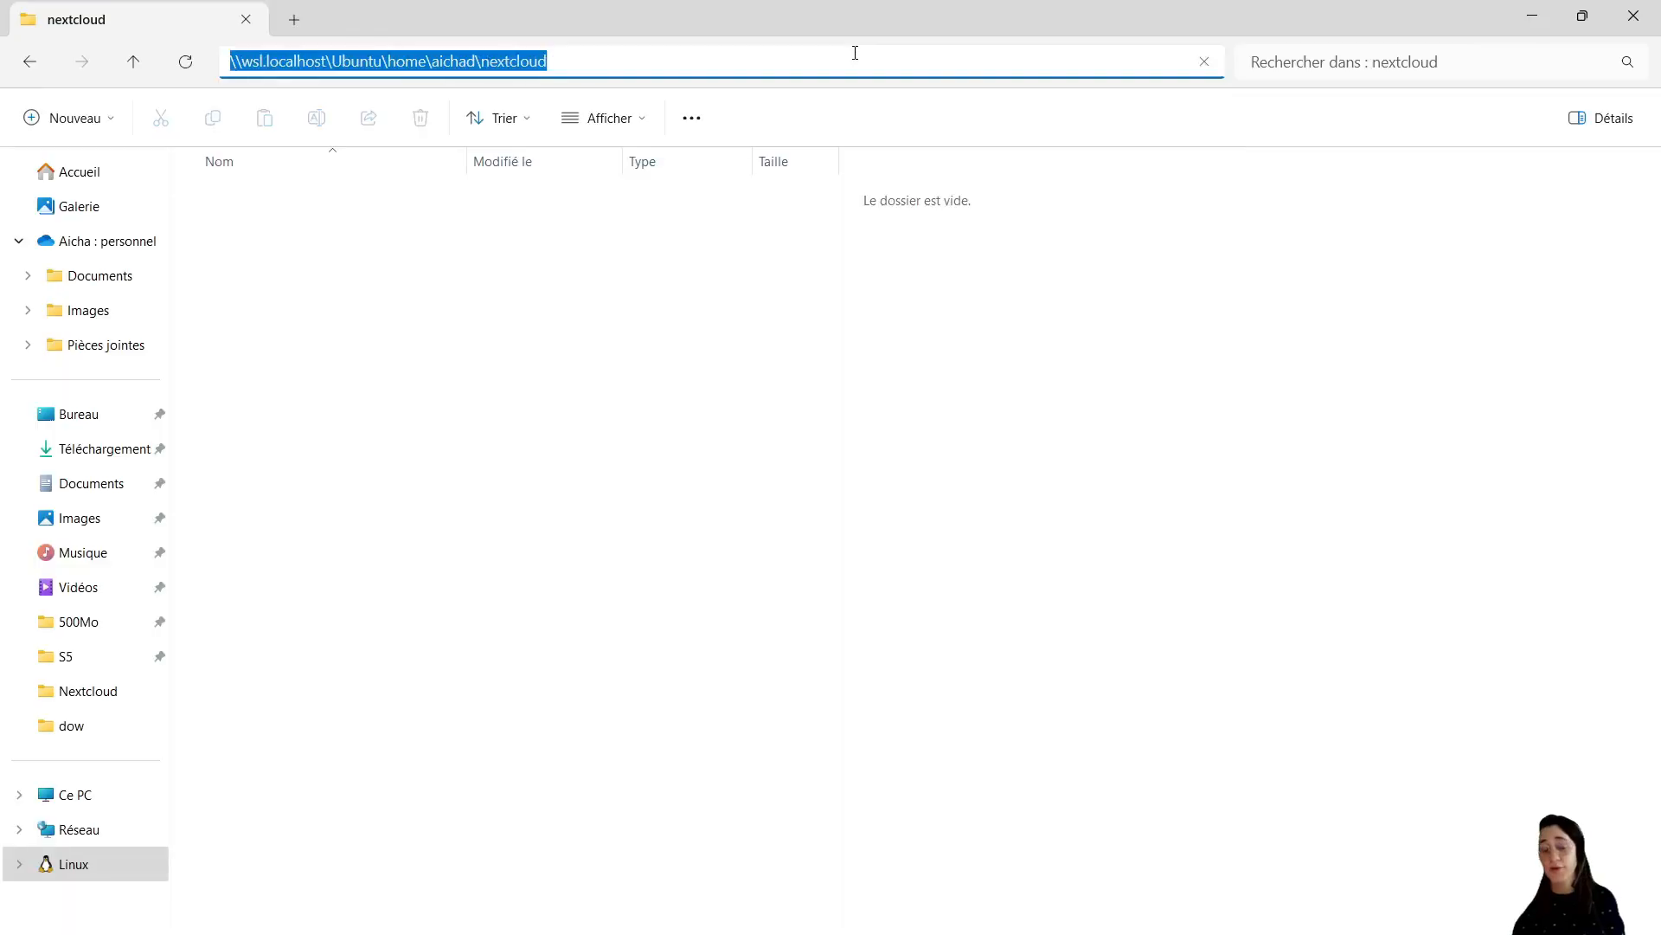
pyautogui.press('Escape')
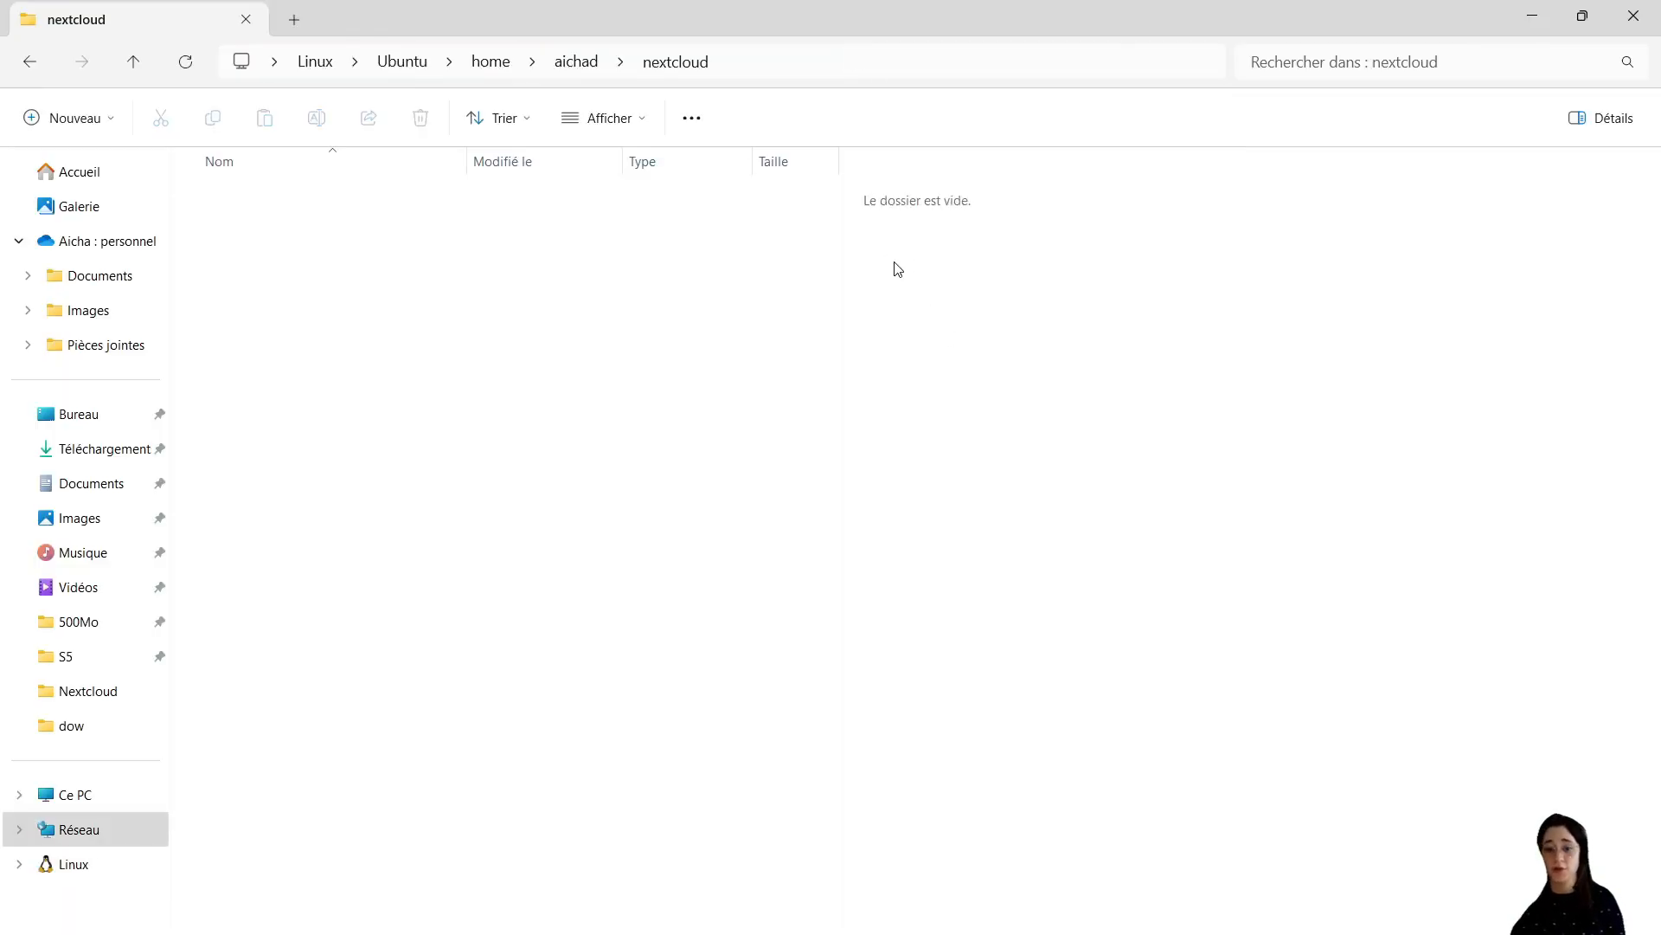
pyautogui.moveTo(1135, 909)
pyautogui.click(1159, 811)
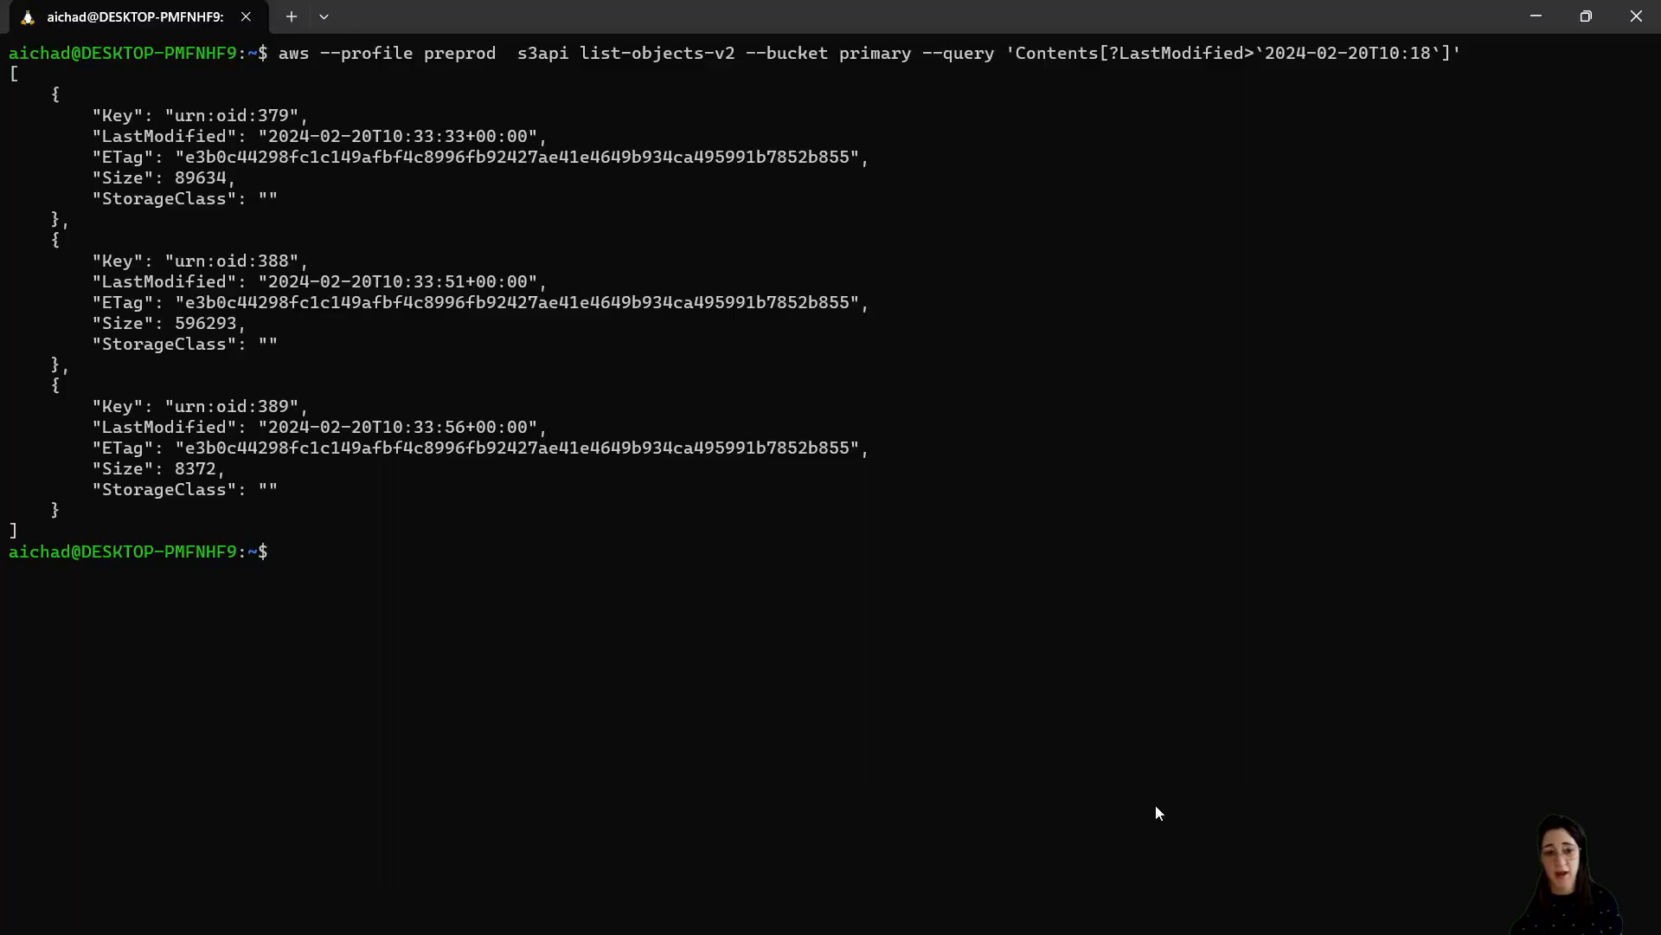
# - In the terminal, change to the nextcloud directory and download object urn:oid:379 from the primary bucket as dl_1.png using the preprod profile
pyautogui.write('cd ne')
pyautogui.press('Tab')
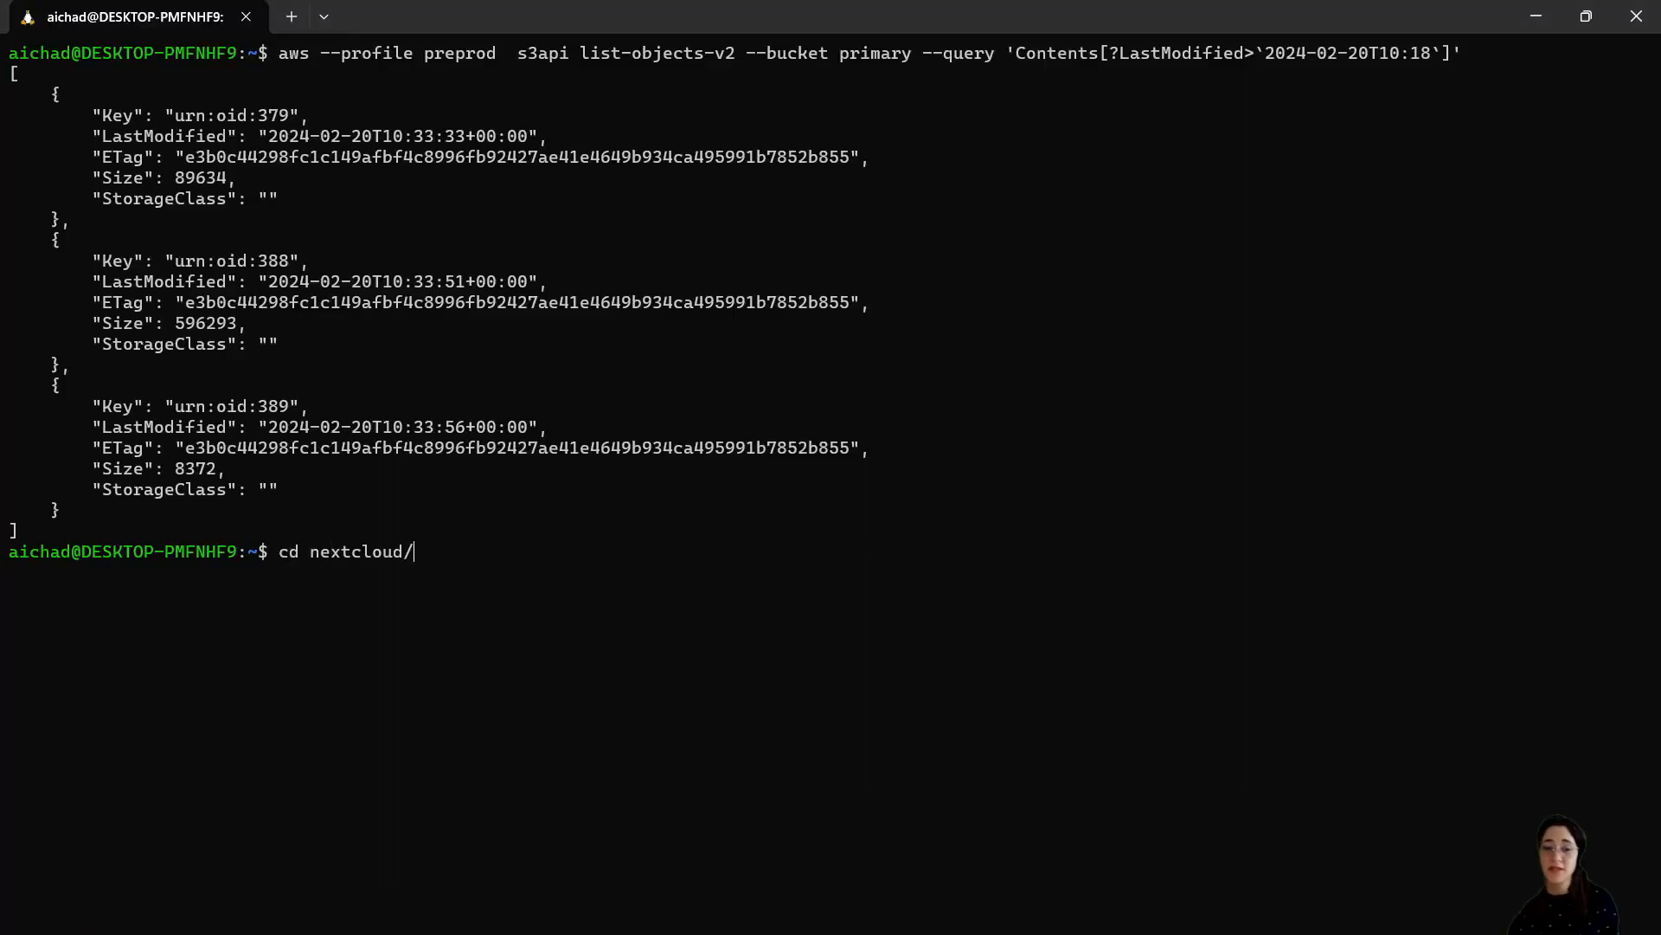
pyautogui.press('Return')
pyautogui.write('aws --profile preprod  s3api get-object --bucket primary --key urn:oid:')
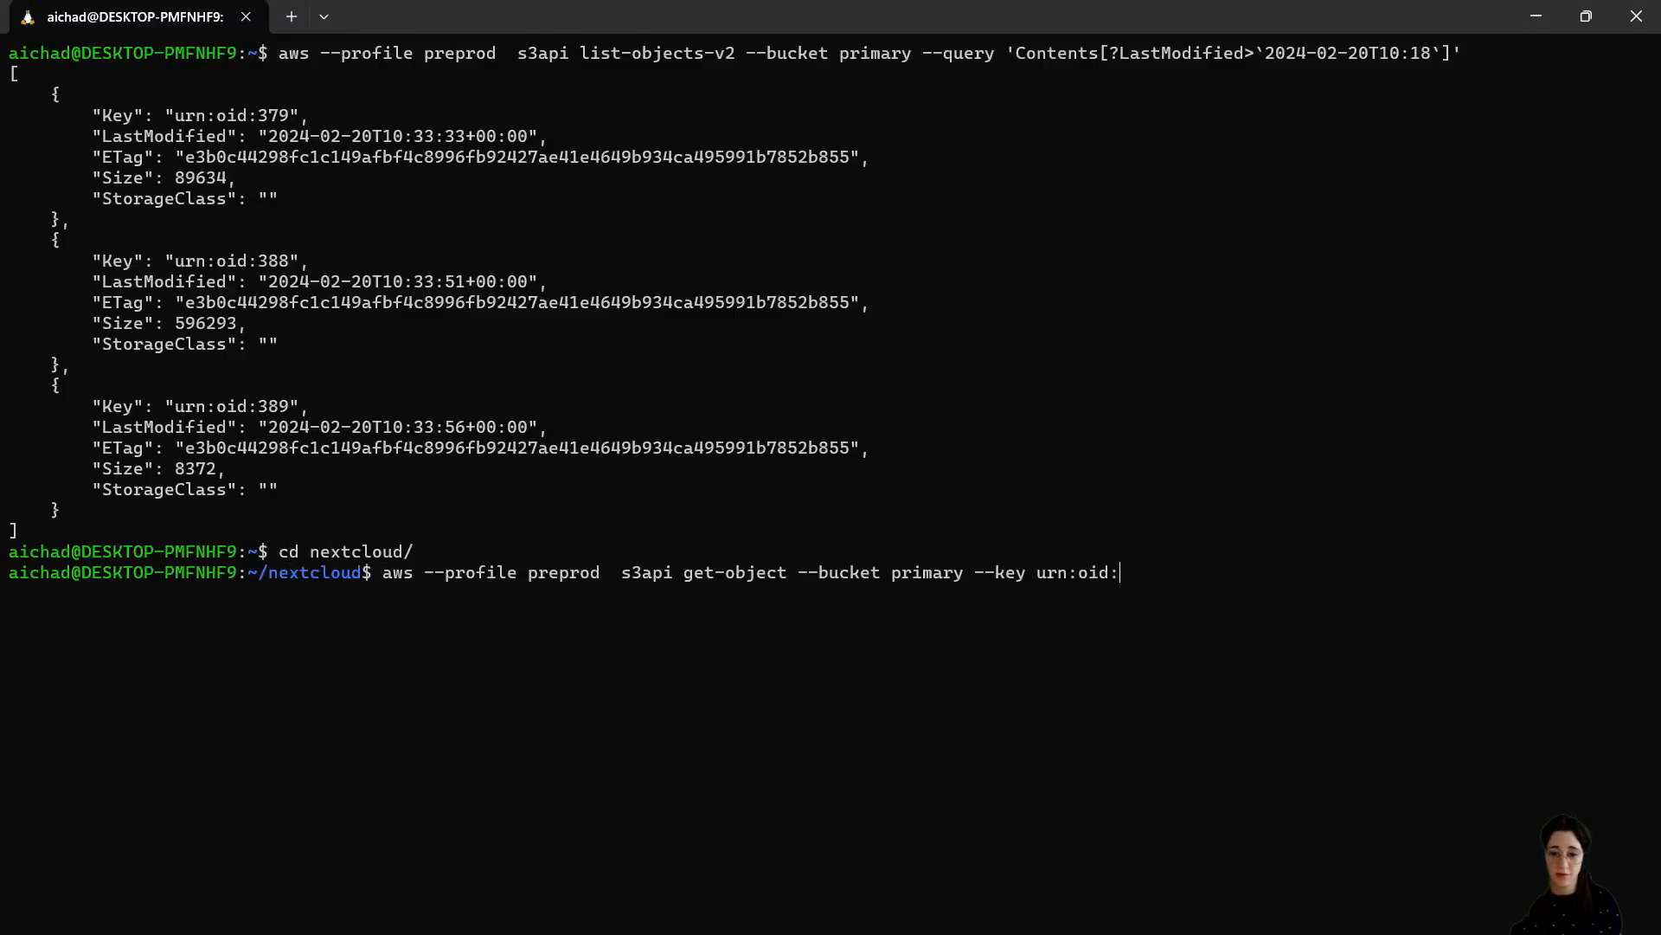
pyautogui.write('37')
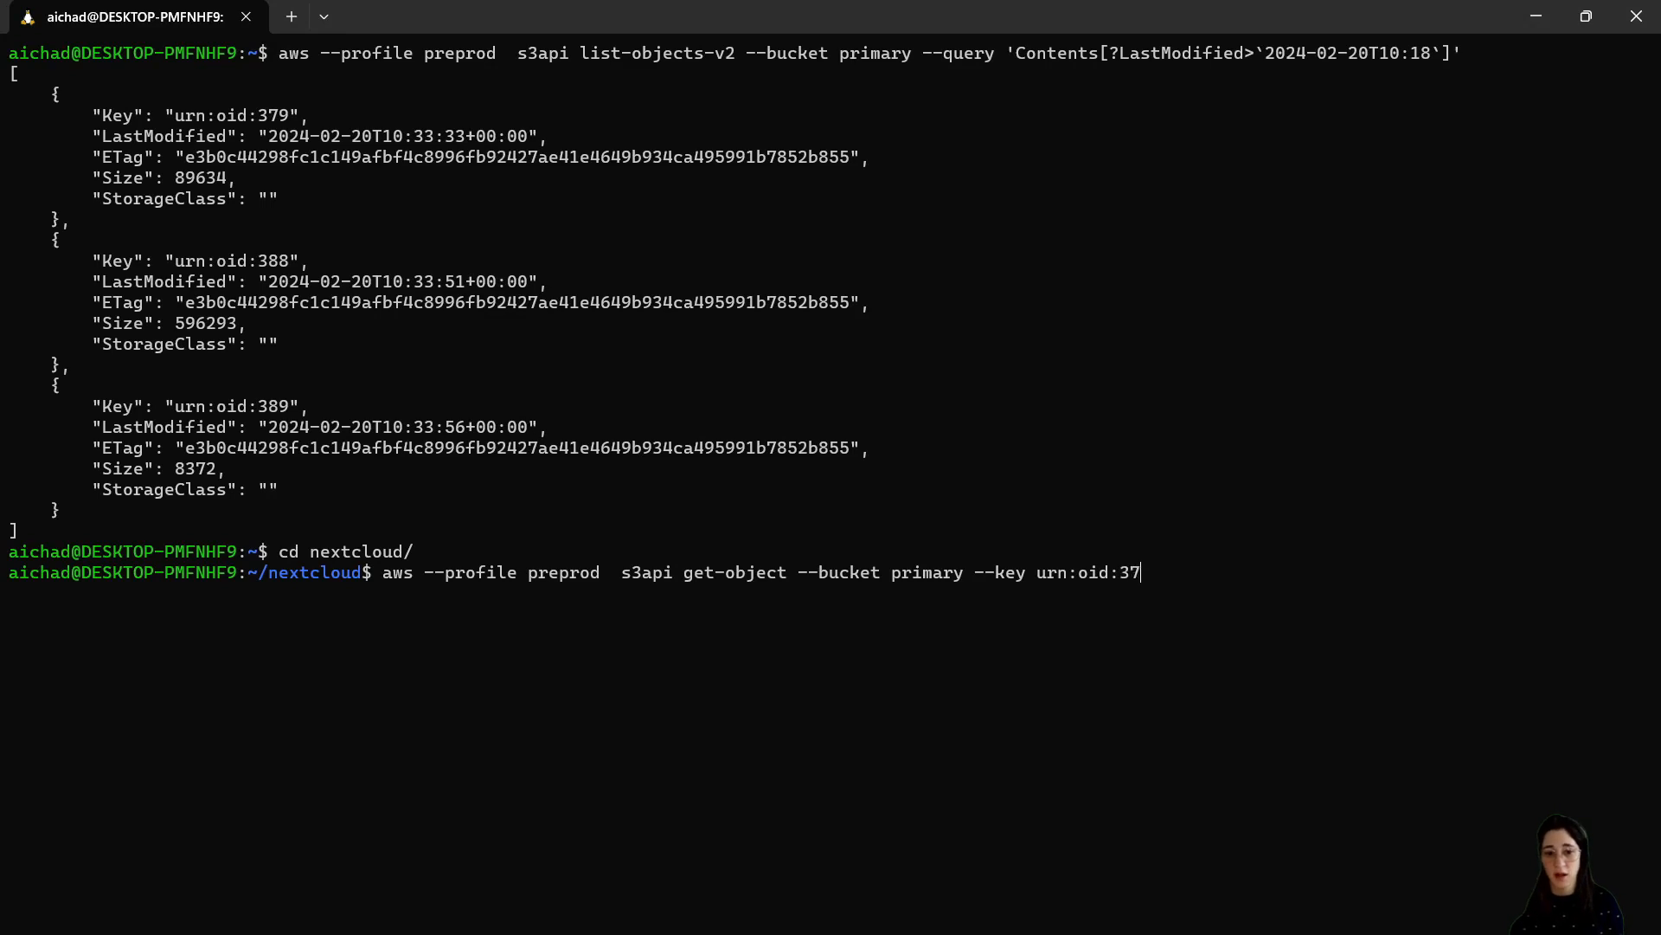
pyautogui.write('9')
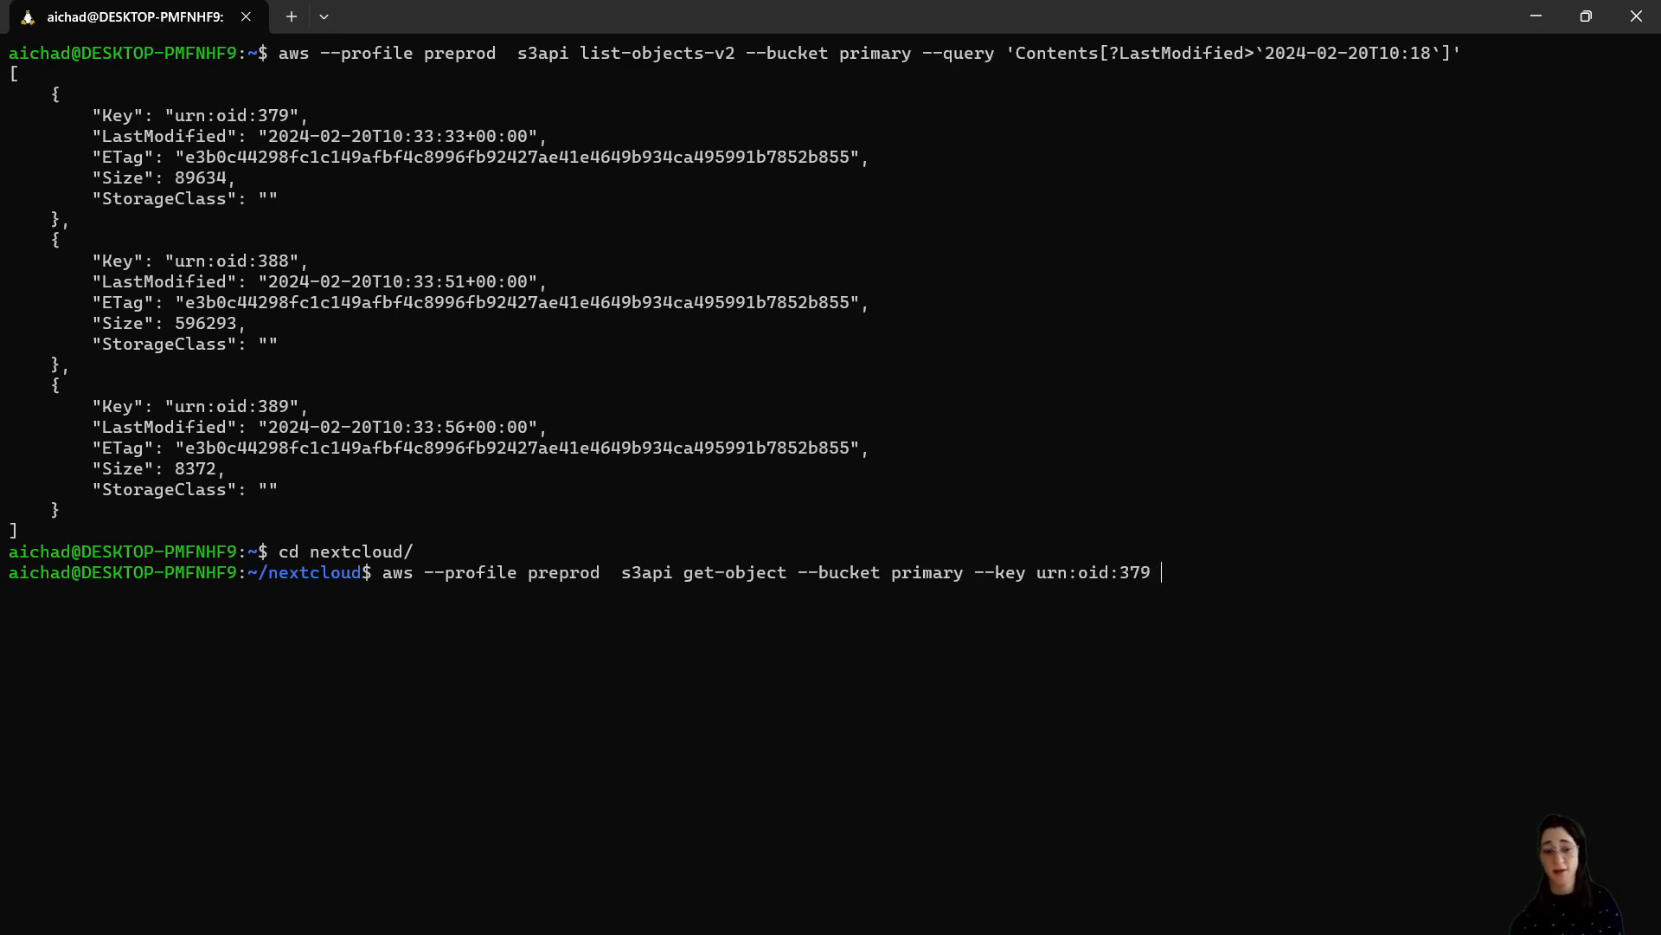
pyautogui.write(' dl_1.png')
pyautogui.press('Return')
# - Download object urn:oid:388 from the primary bucket as dl_2.png using the same get-object command
pyautogui.press('Up')
pyautogui.press('BackSpace')
pyautogui.press('BackSpace')
pyautogui.press('BackSpace')
pyautogui.press('BackSpace')
pyautogui.press('BackSpace')
pyautogui.press('BackSpace')
pyautogui.press('BackSpace')
pyautogui.press('BackSpace')
pyautogui.press('BackSpace')
pyautogui.press('BackSpace')
pyautogui.press('BackSpace')
pyautogui.press('BackSpace')
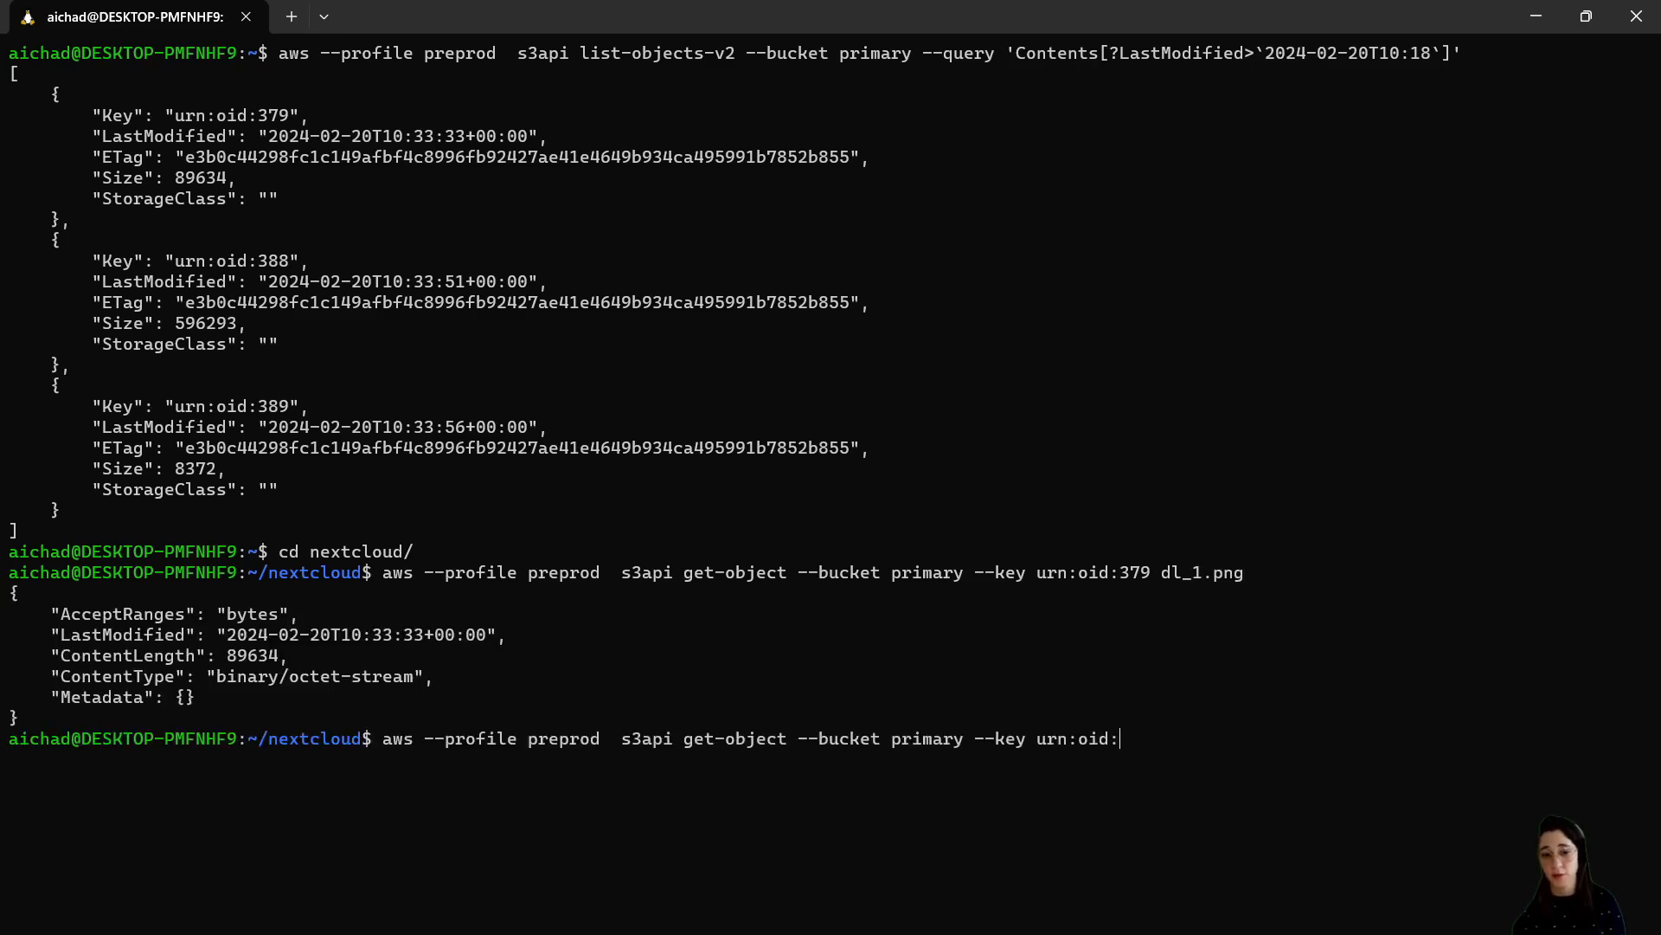
pyautogui.write('388')
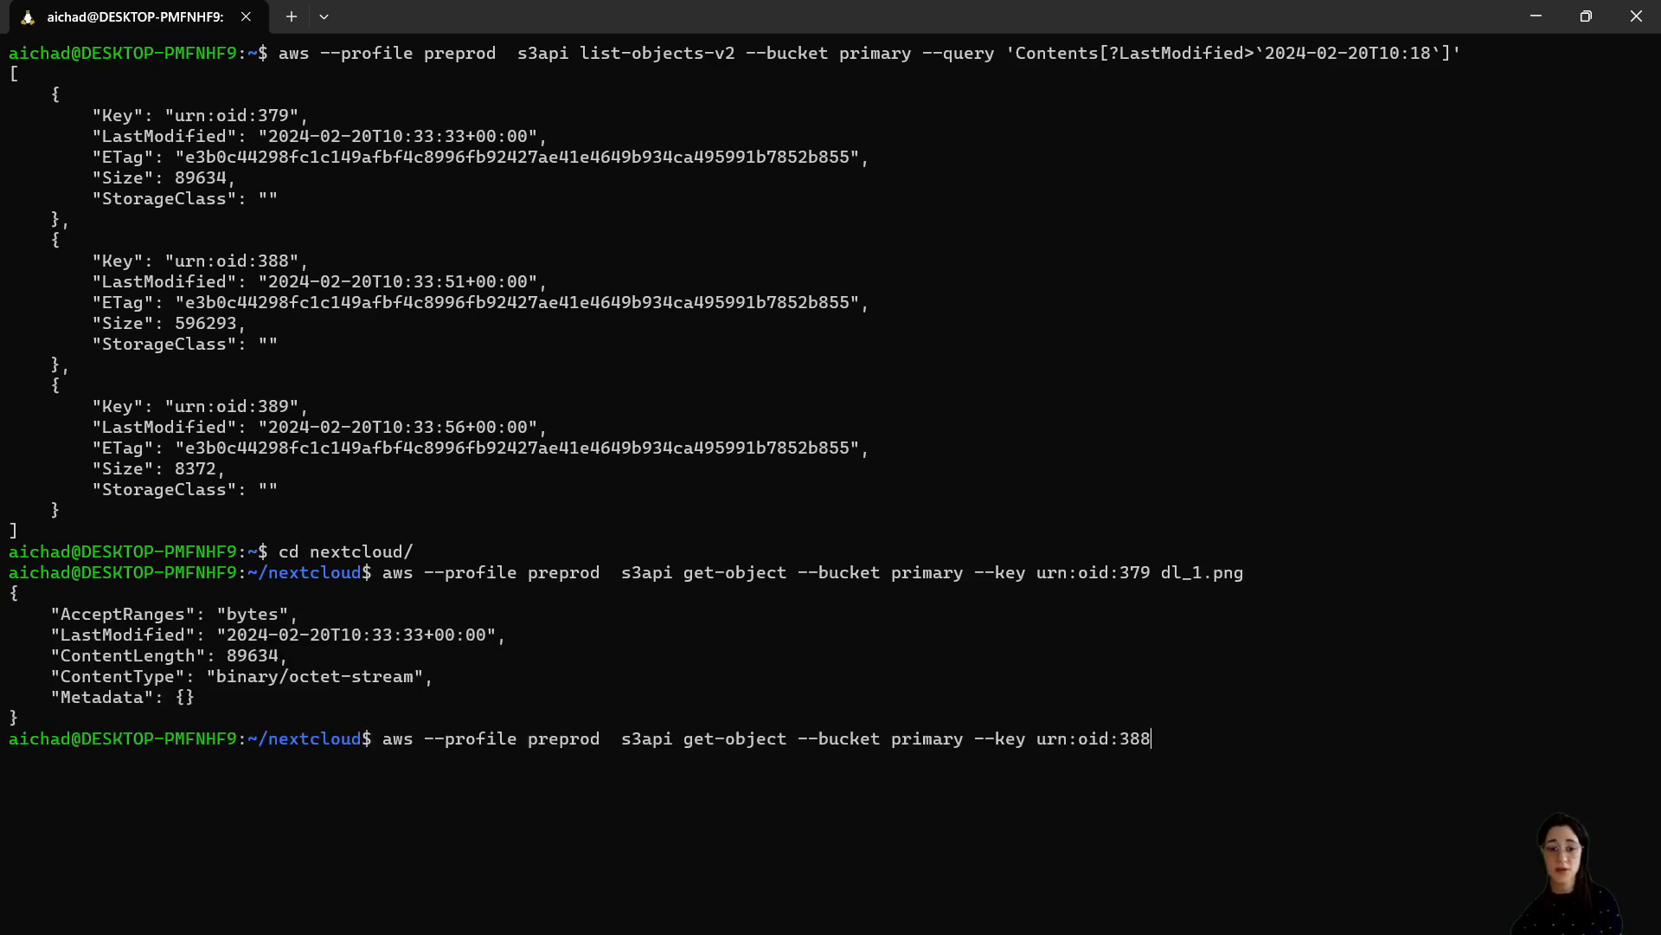
pyautogui.write(' dl_2.png')
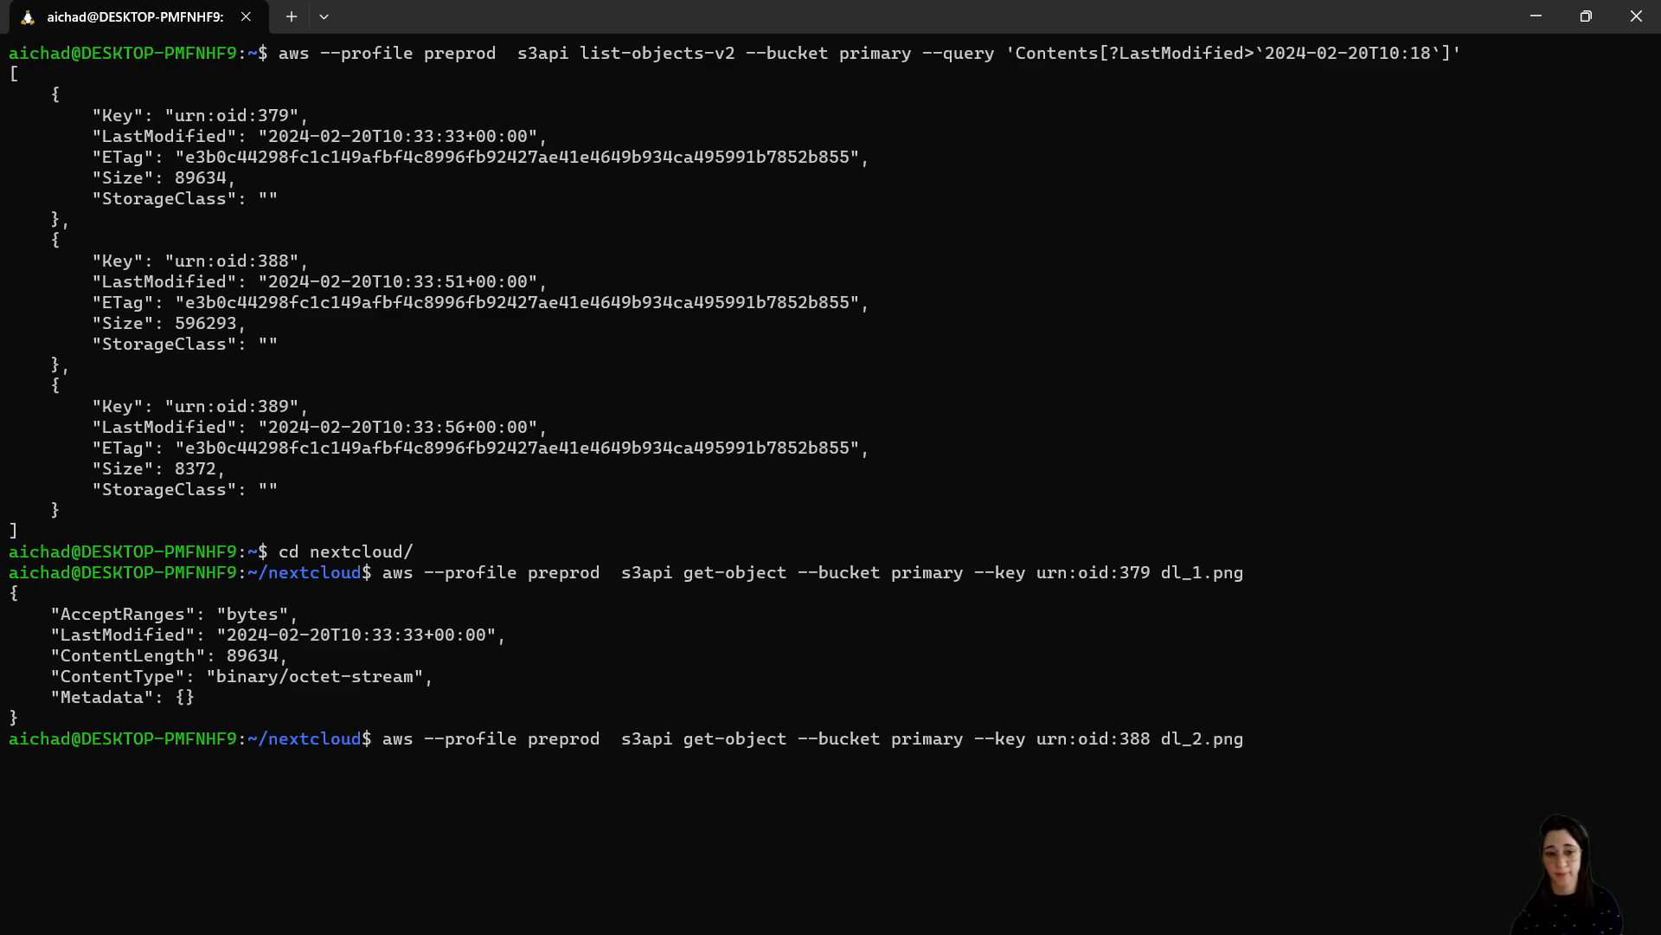
# - Download object urn:oid:389 from the primary bucket as dl_3.png using the same get-object command
pyautogui.press('Up')
pyautogui.press('BackSpace')
pyautogui.press('BackSpace')
pyautogui.press('BackSpace')
pyautogui.press('BackSpace')
pyautogui.press('BackSpace')
pyautogui.press('BackSpace')
pyautogui.press('BackSpace')
pyautogui.press('BackSpace')
pyautogui.press('BackSpace')
pyautogui.press('BackSpace')
pyautogui.press('BackSpace')
pyautogui.press('BackSpace')
pyautogui.write('389')
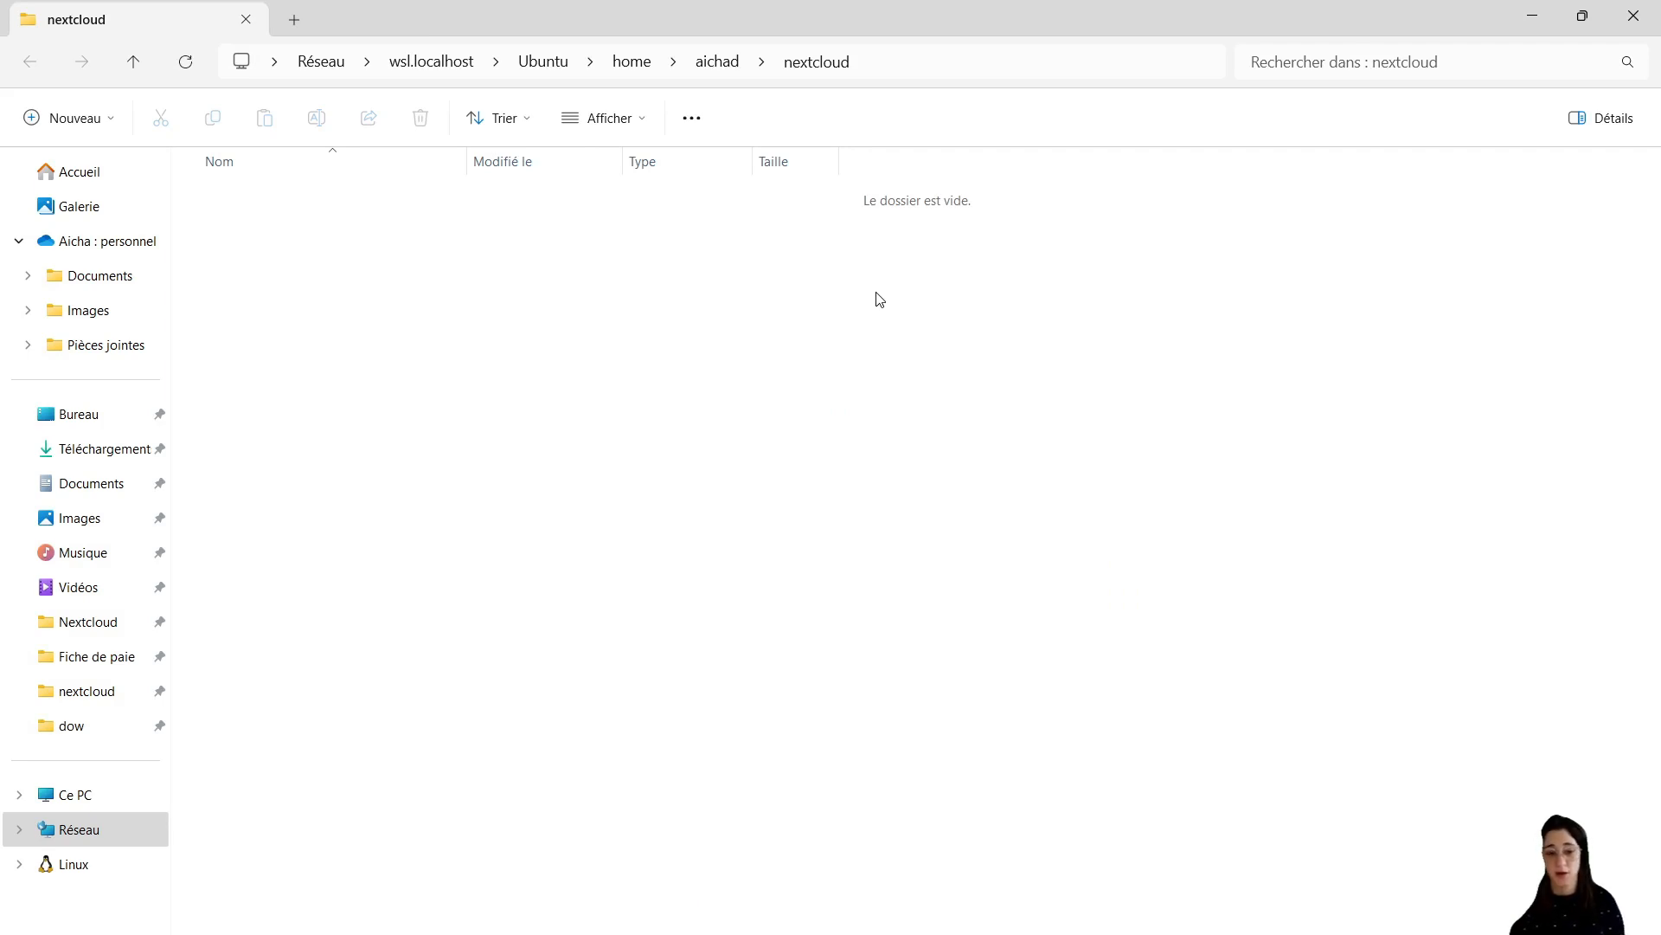
# - Refresh the nextcloud folder in File Explorer and view dl_1.png, dl_2.png and dl_3.png one after another
pyautogui.click(185, 61)
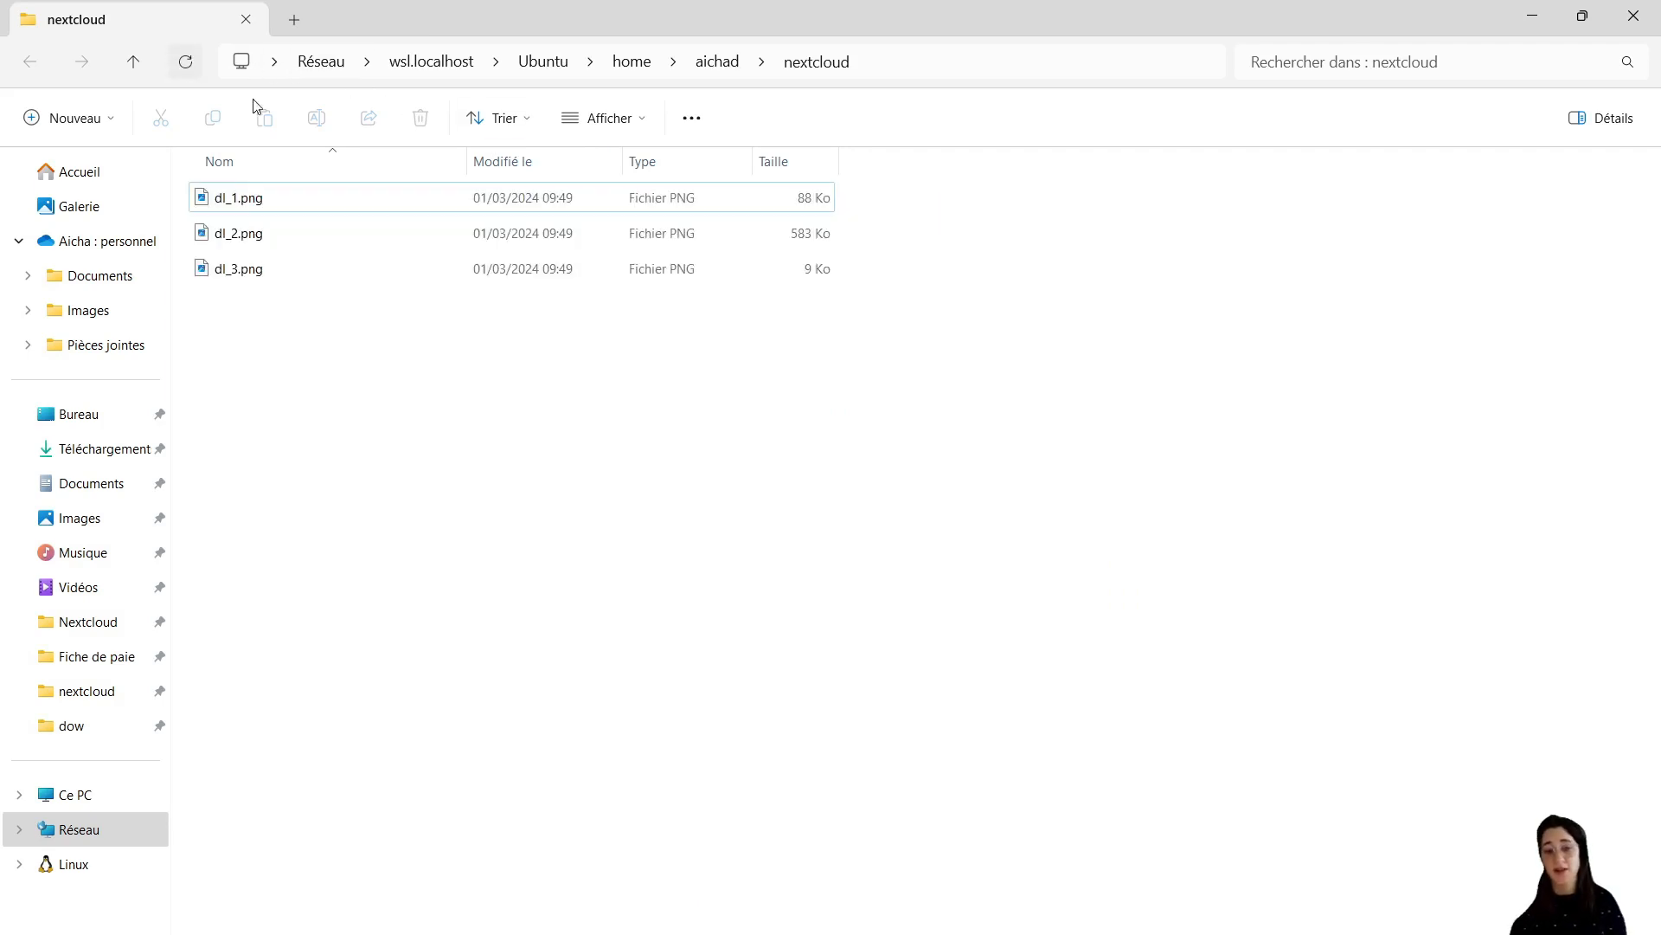
pyautogui.click(318, 204)
pyautogui.doubleClick(318, 204)
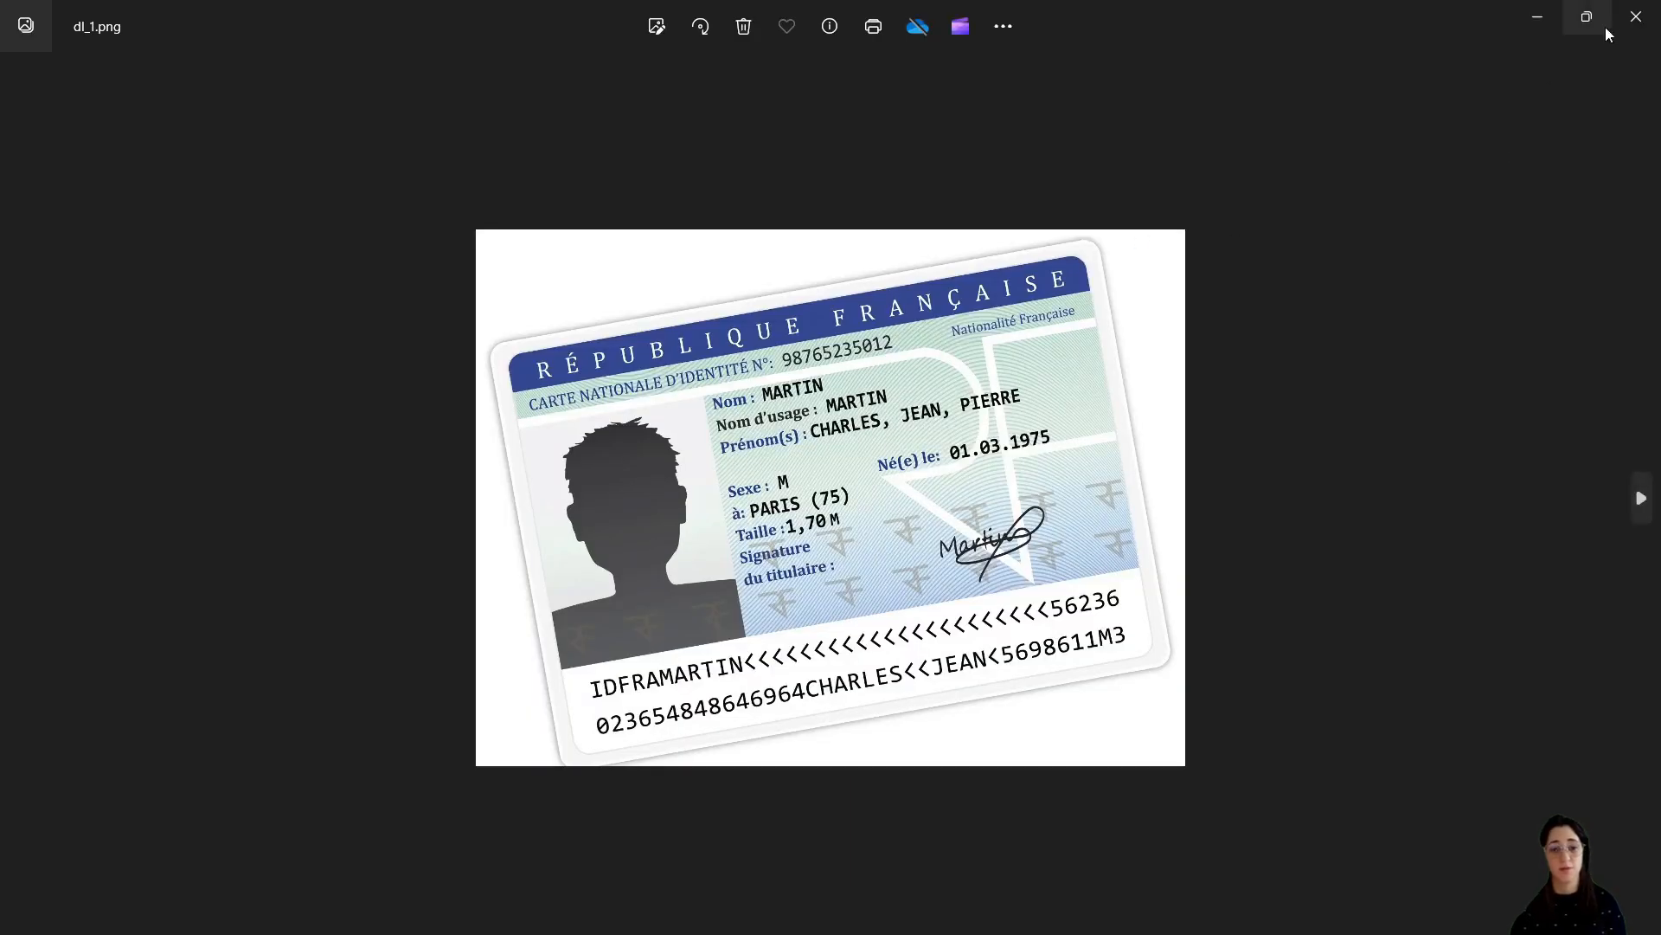
pyautogui.click(1626, 24)
pyautogui.doubleClick(346, 235)
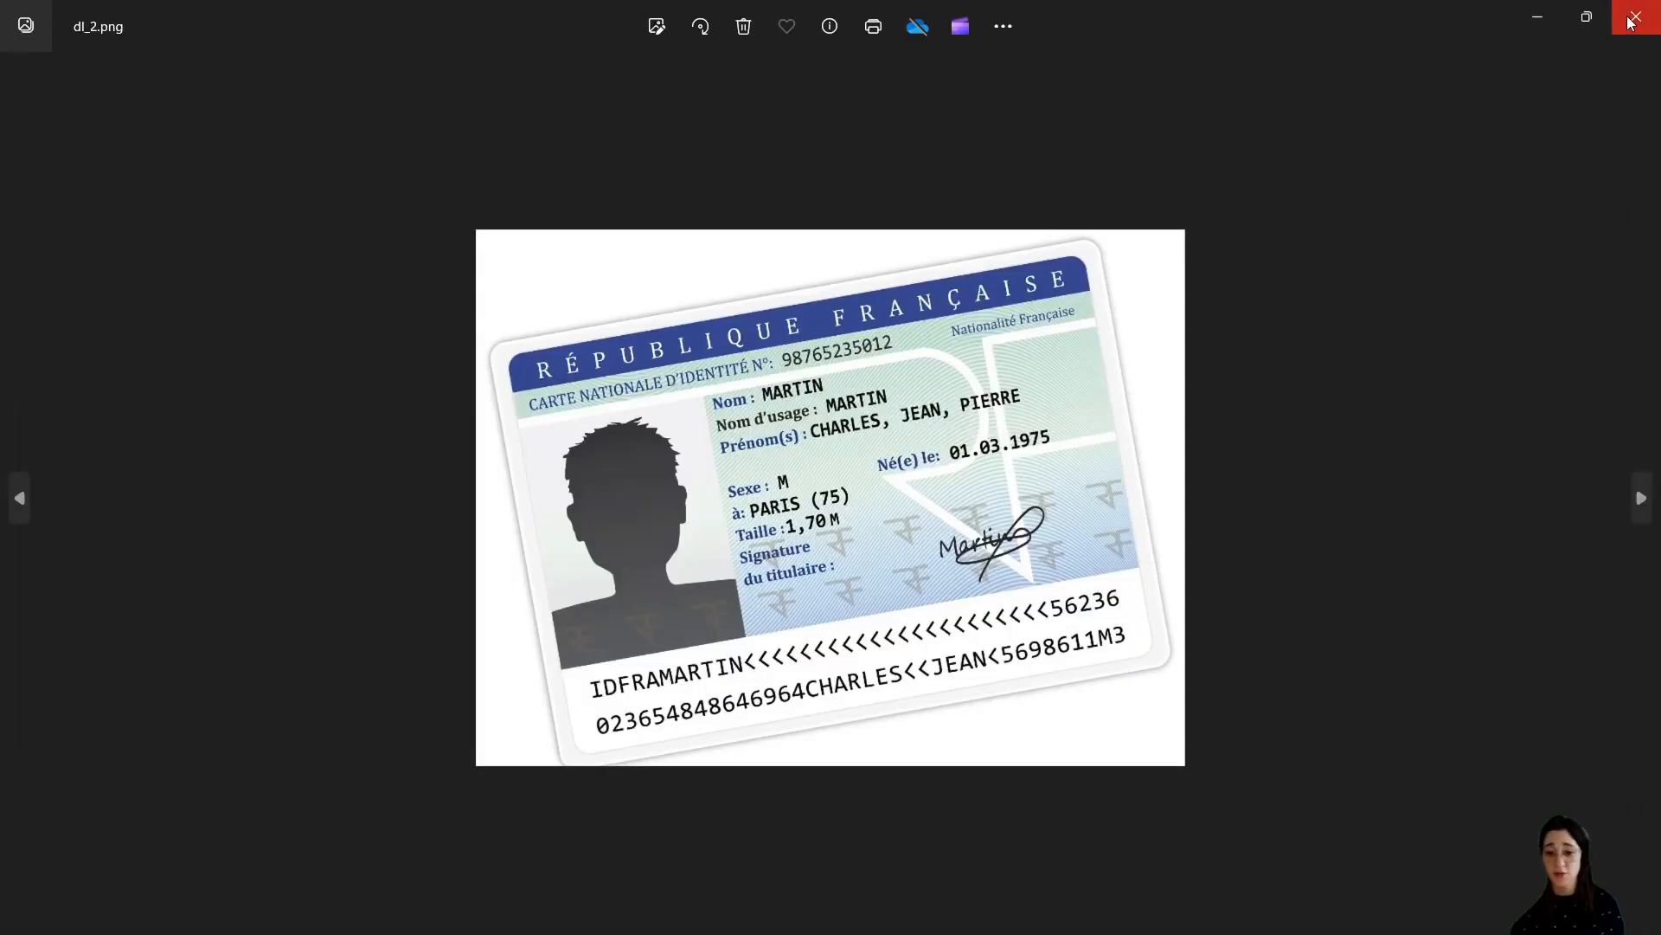
pyautogui.click(1628, 24)
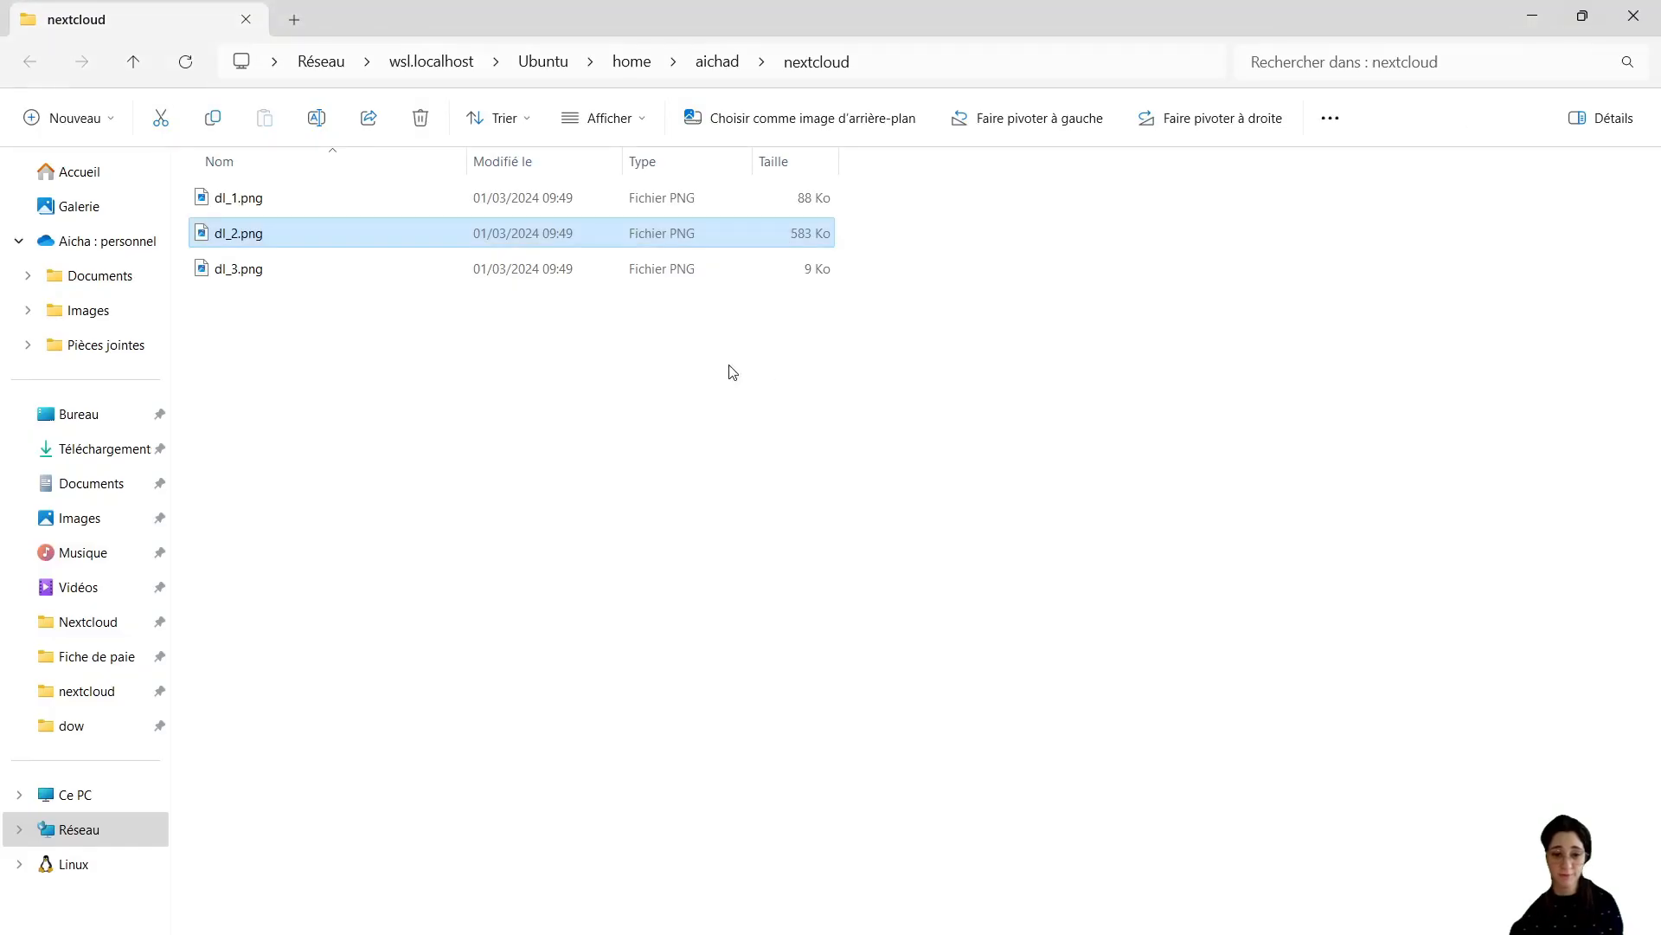
pyautogui.doubleClick(317, 279)
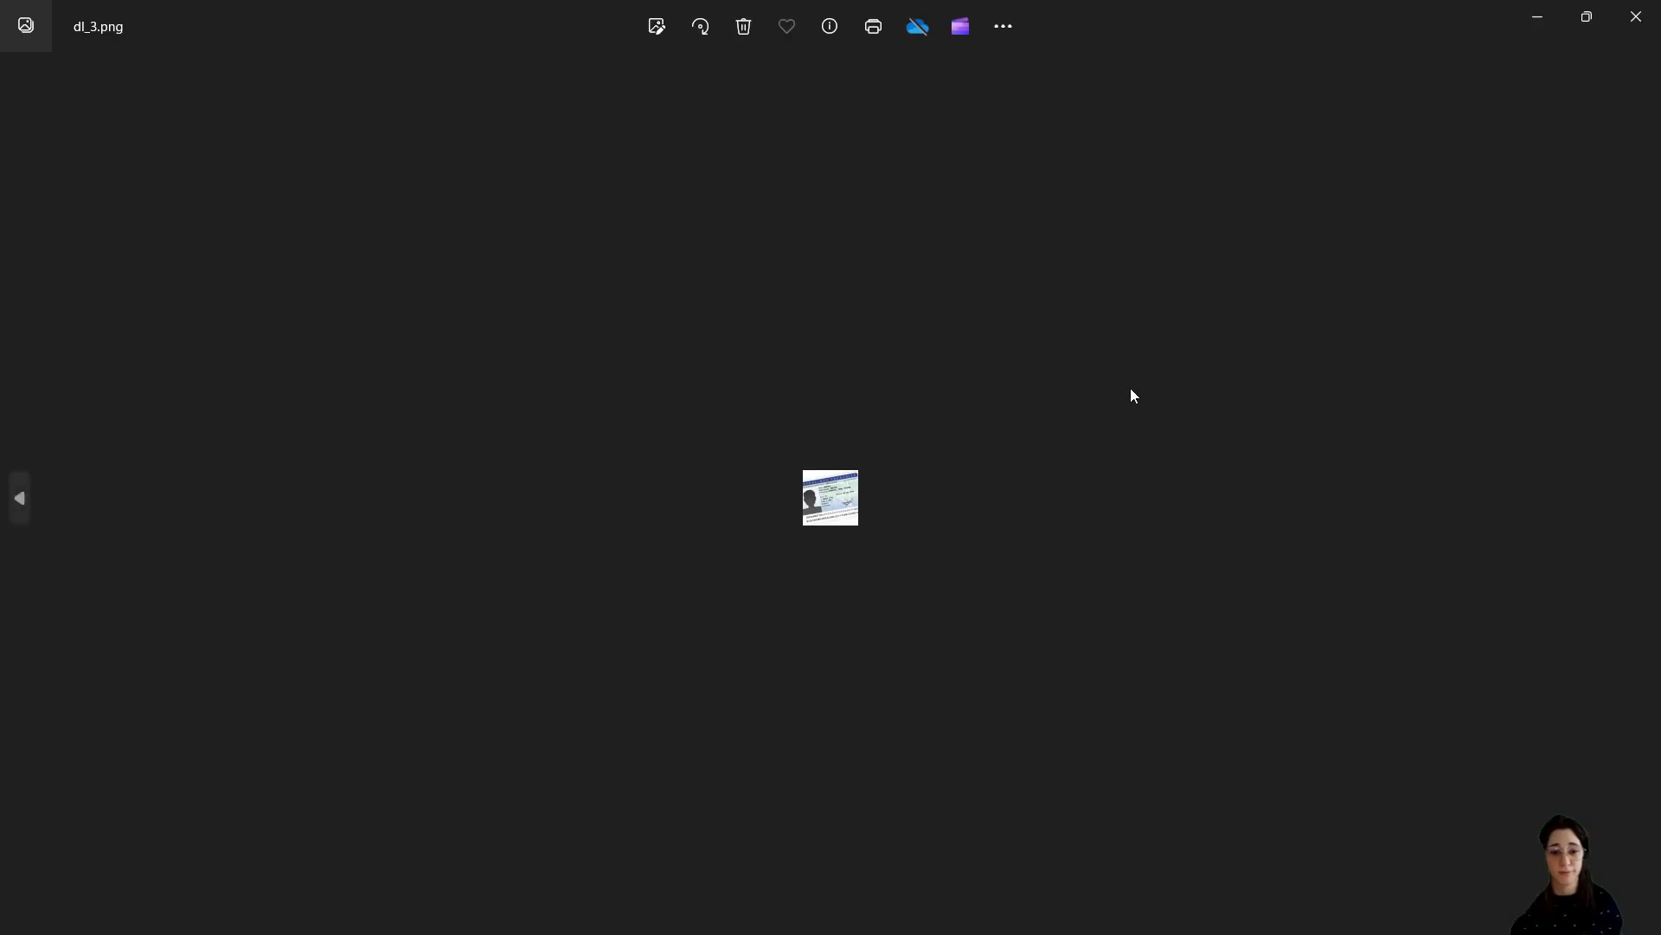
pyautogui.click(1614, 28)
# - Back in Nextcloud, enable the External storage support app from the disabled apps, confirm with the account password, and check the active apps
pyautogui.hotkey('alt', 'Tab')
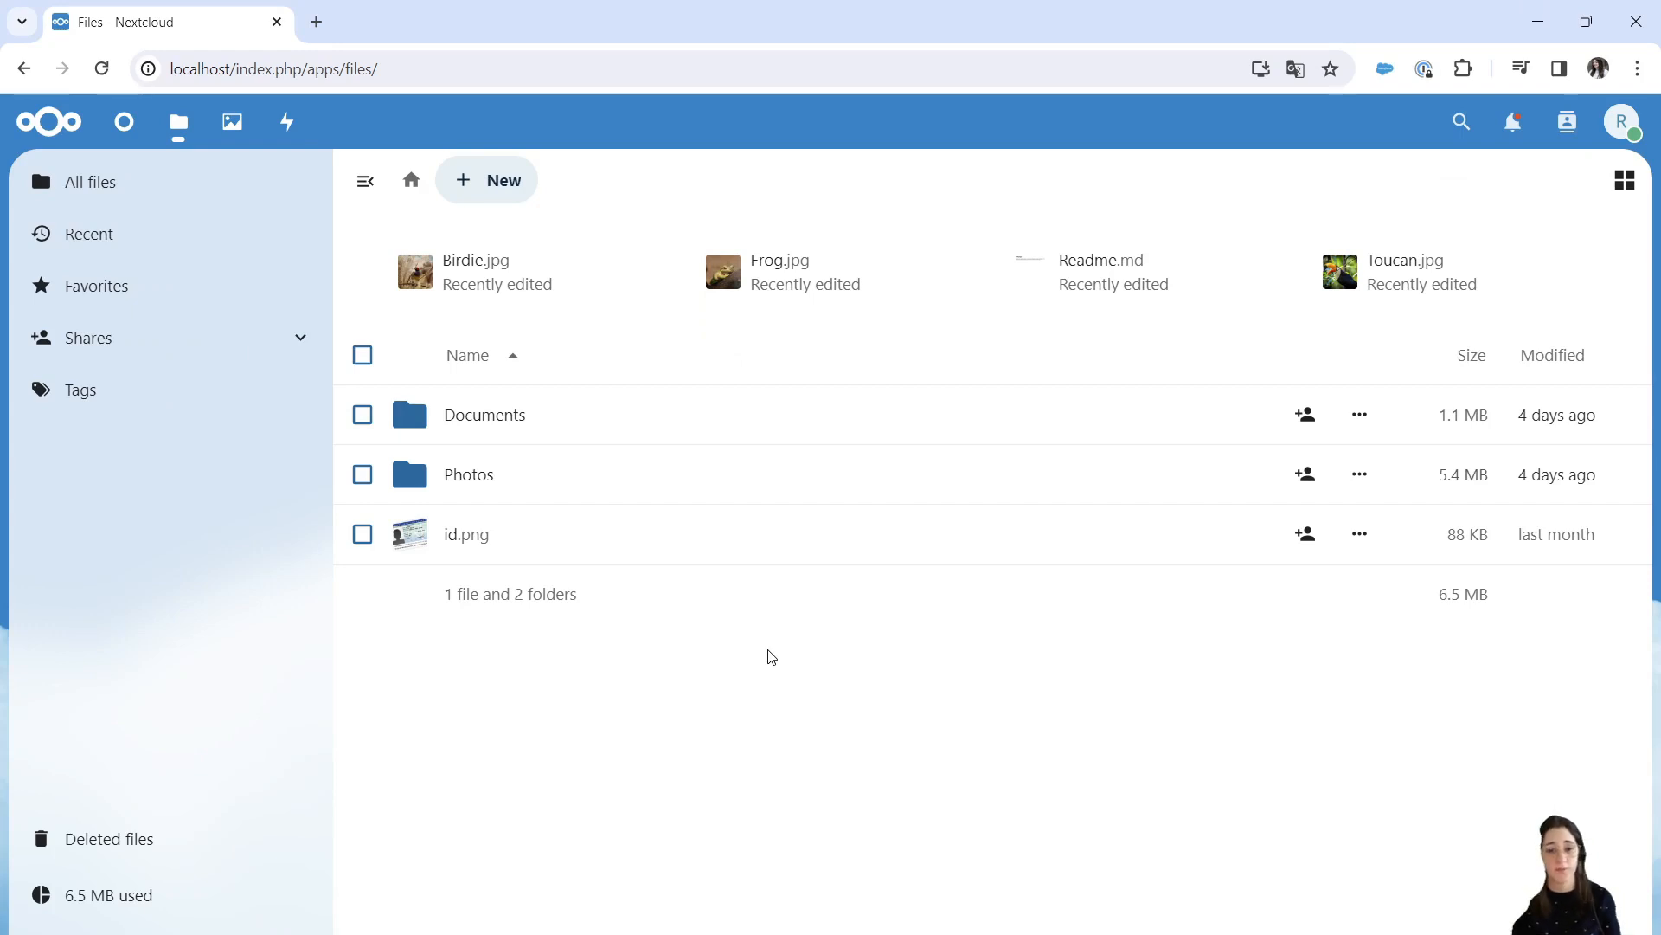
pyautogui.click(1621, 121)
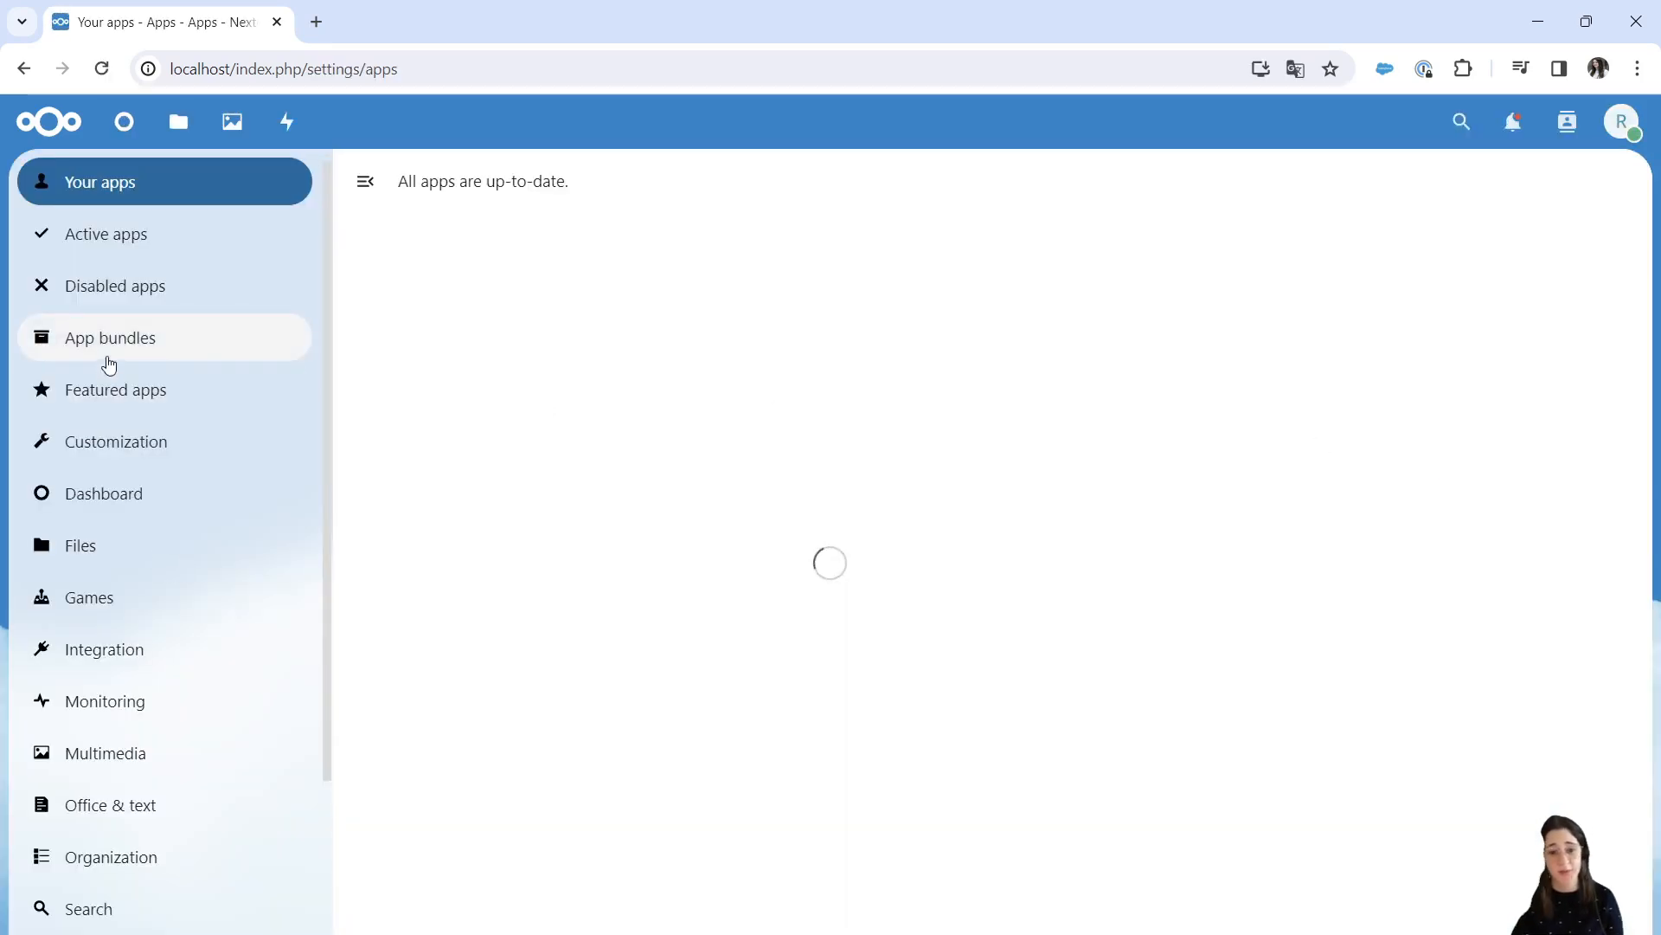
pyautogui.click(115, 285)
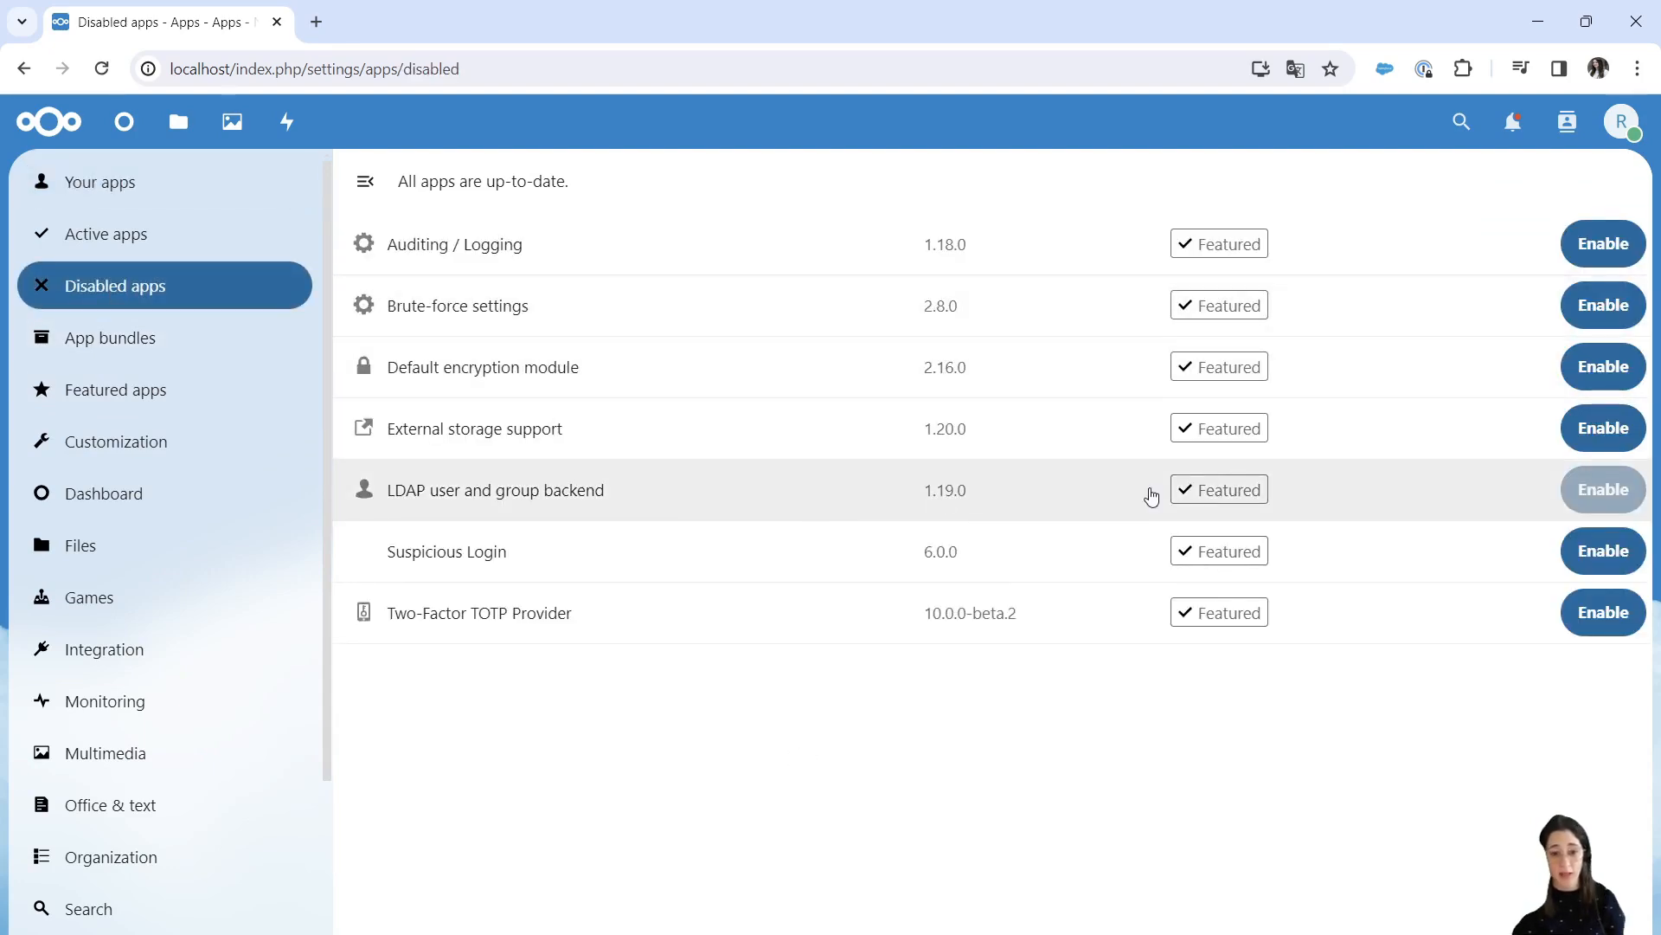
pyautogui.click(1606, 436)
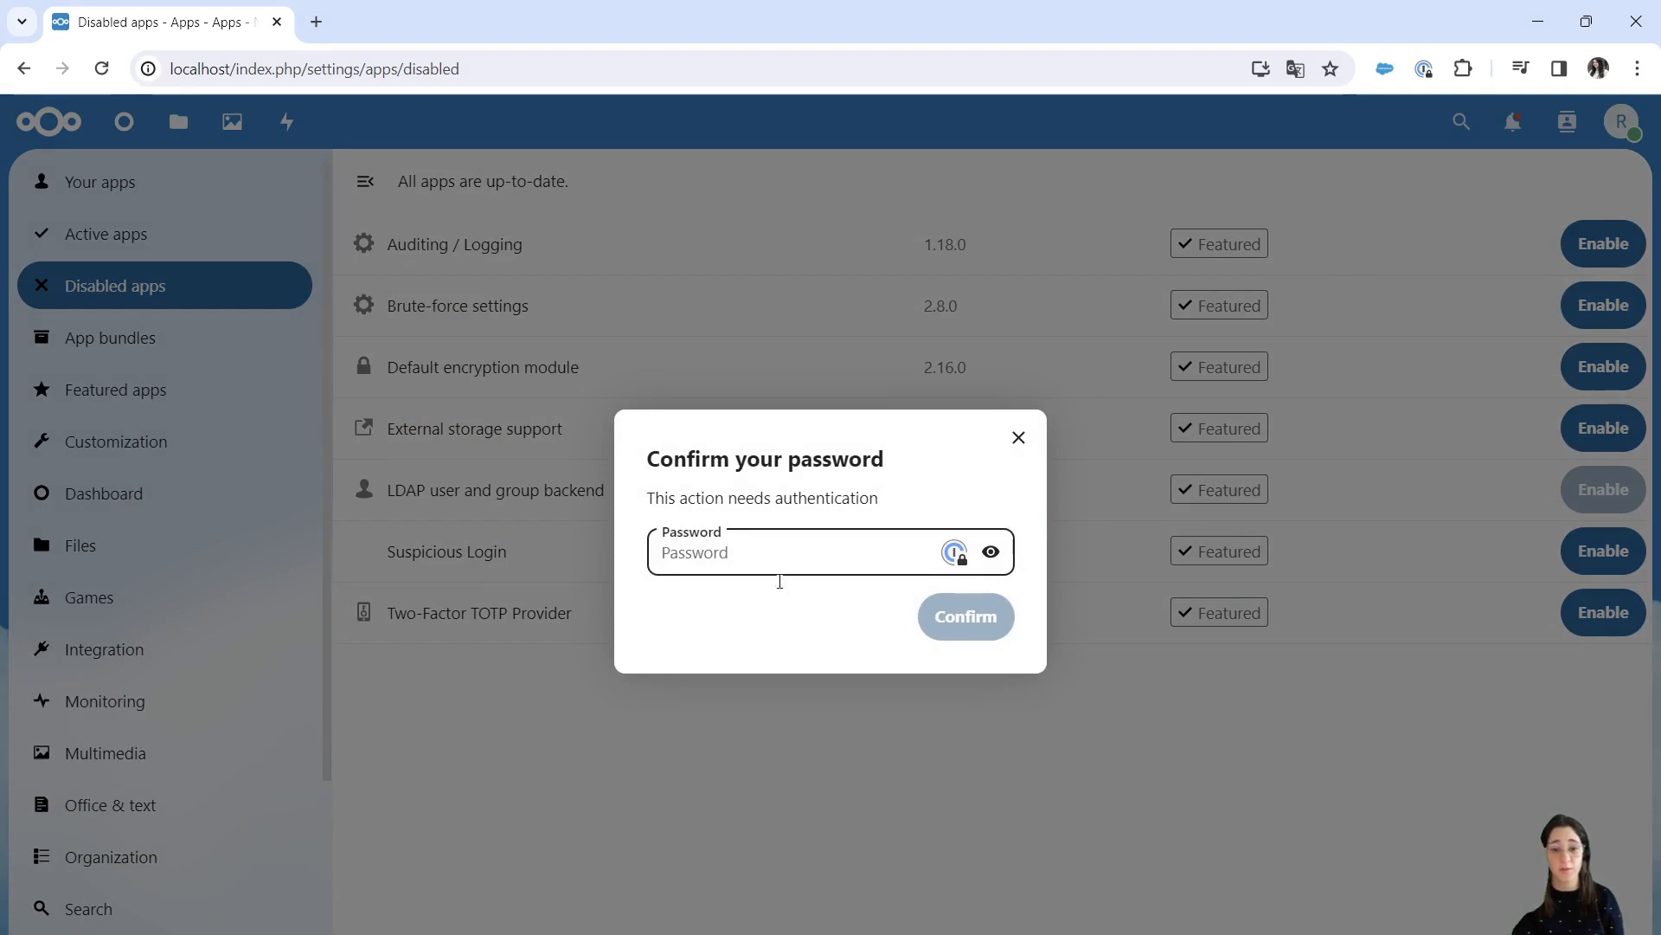
pyautogui.write('••••••••••')
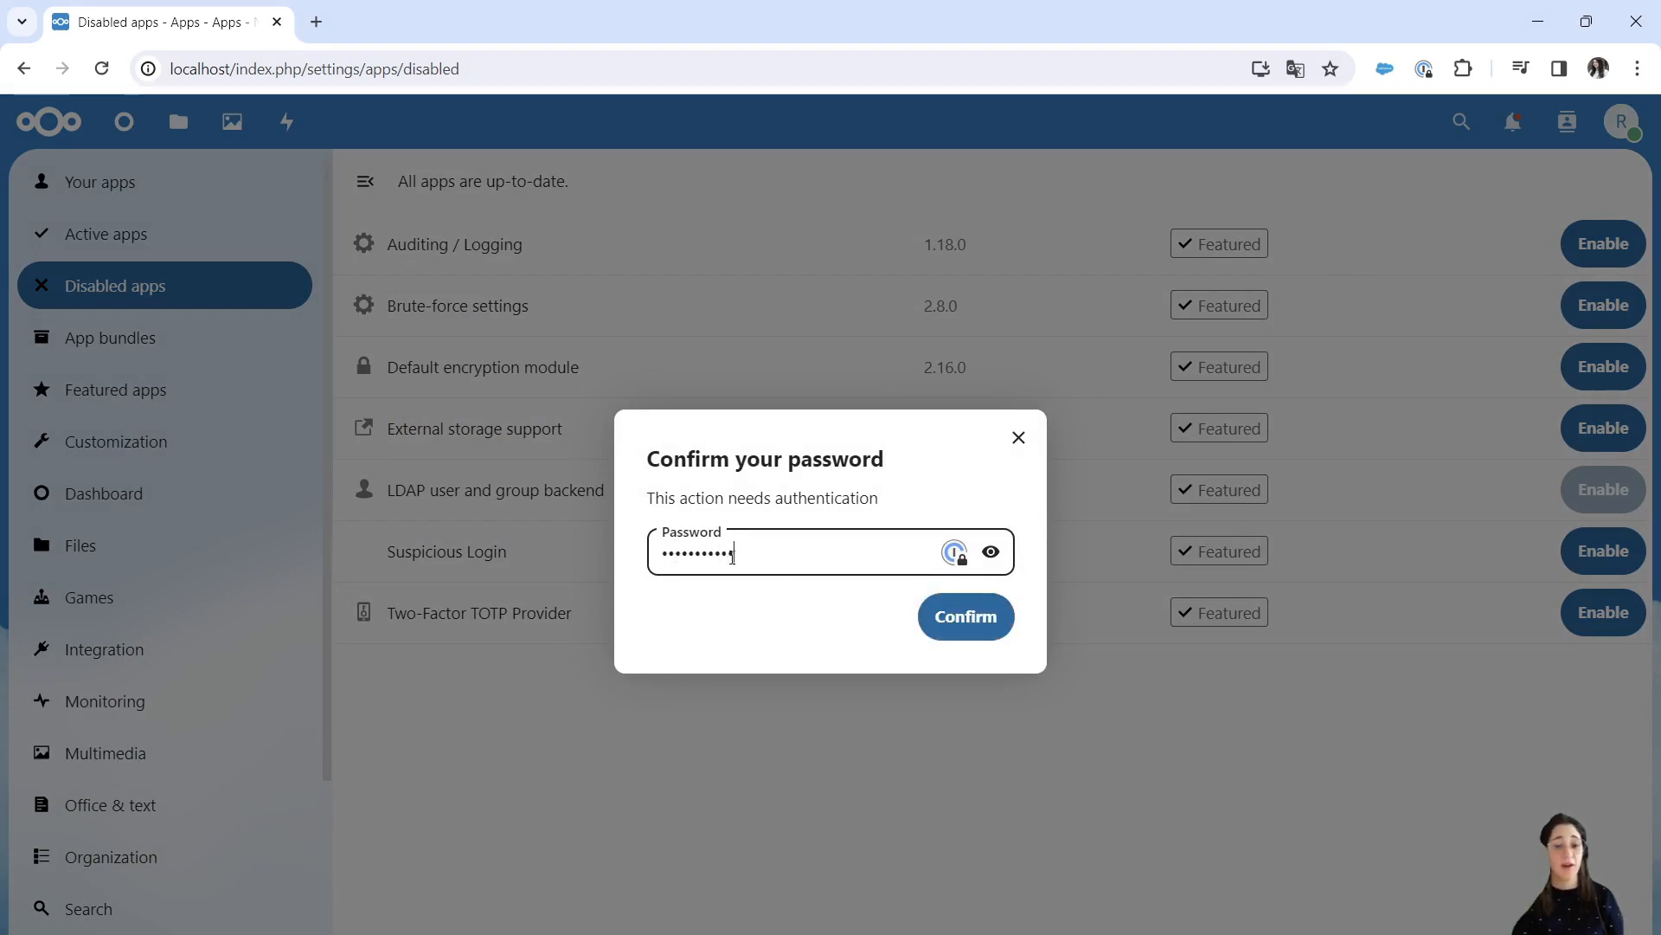
pyautogui.press('Return')
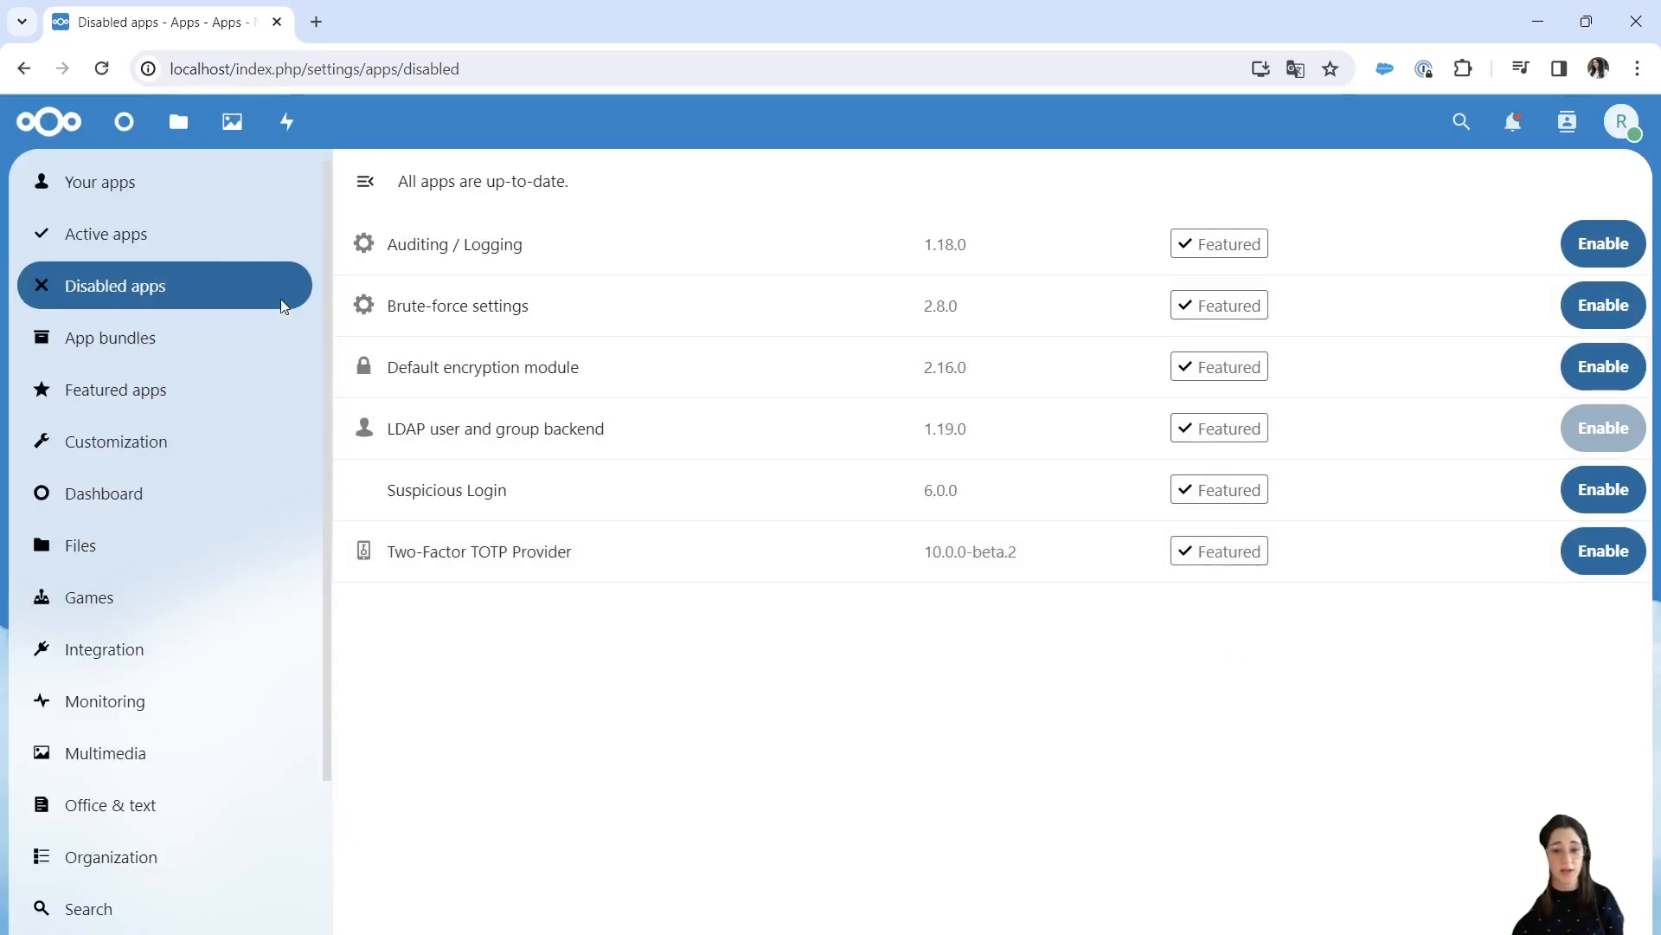
pyautogui.click(179, 230)
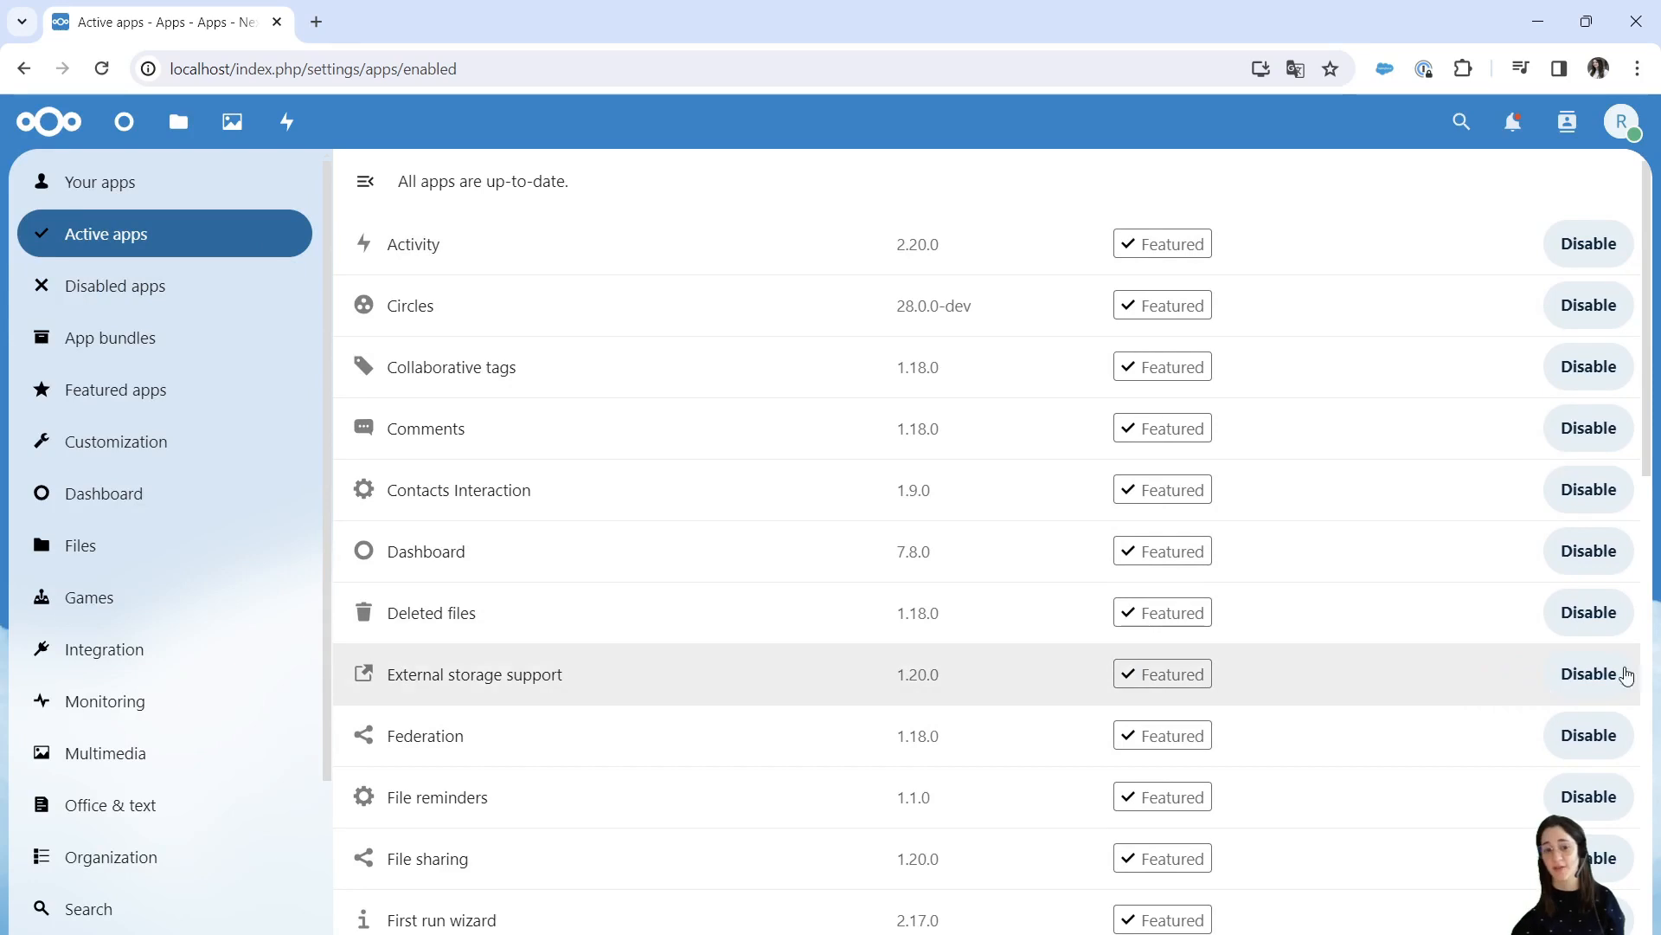
# - Go to the administration settings, search for "external" and open the External storage administration page
pyautogui.click(1632, 124)
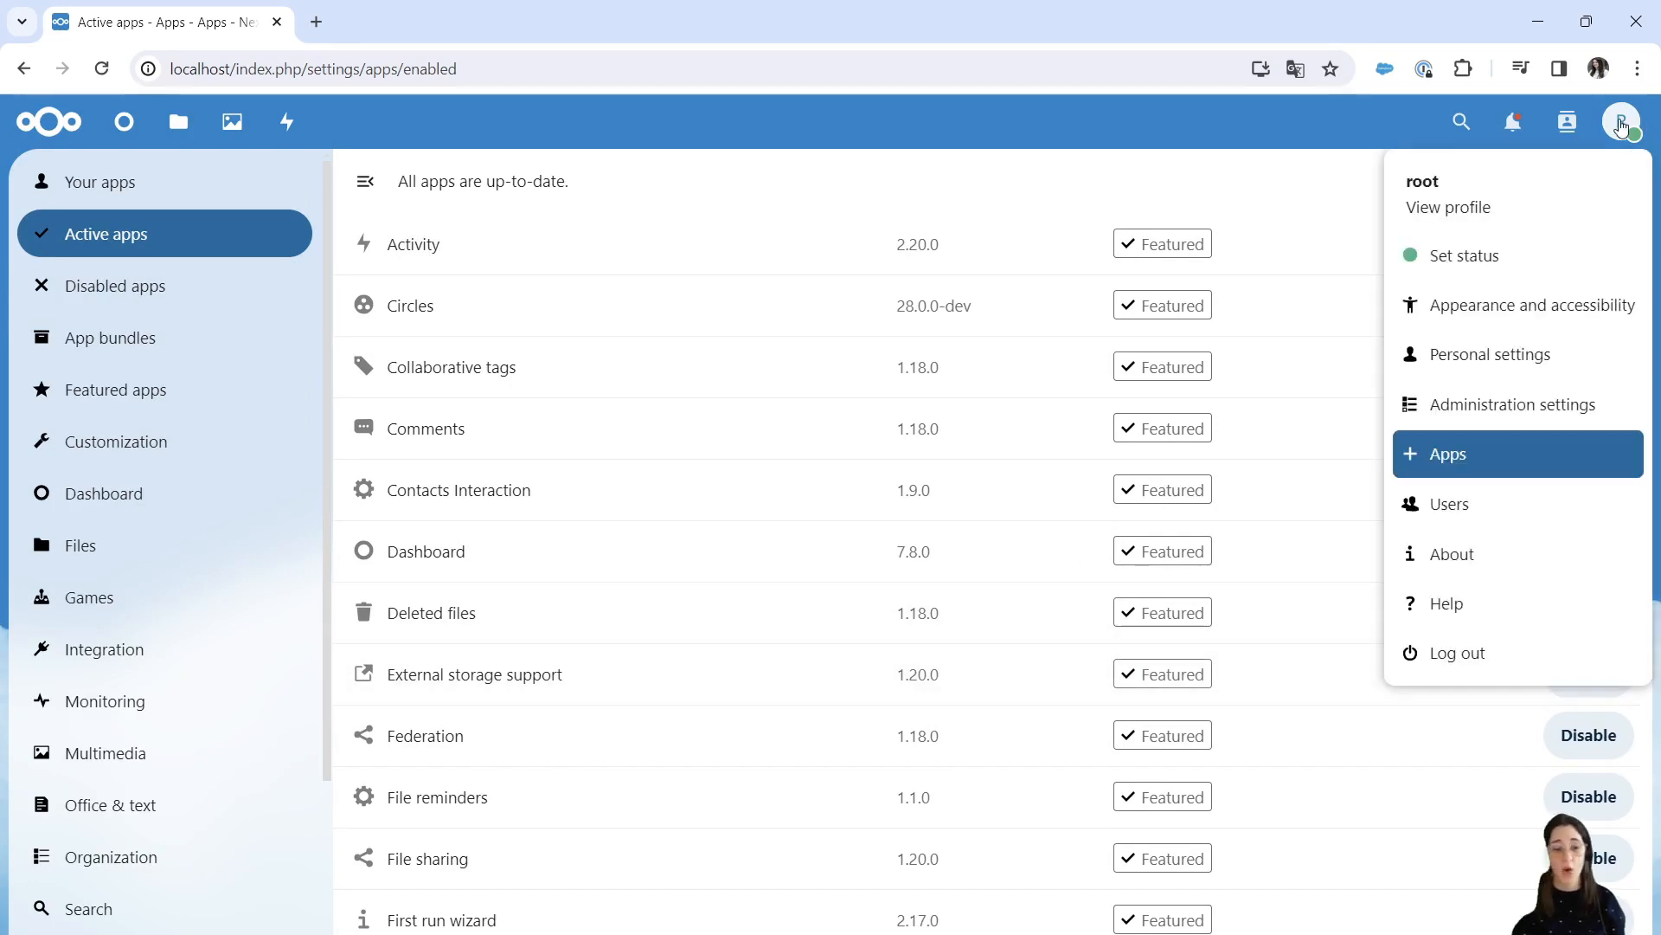
pyautogui.click(1481, 405)
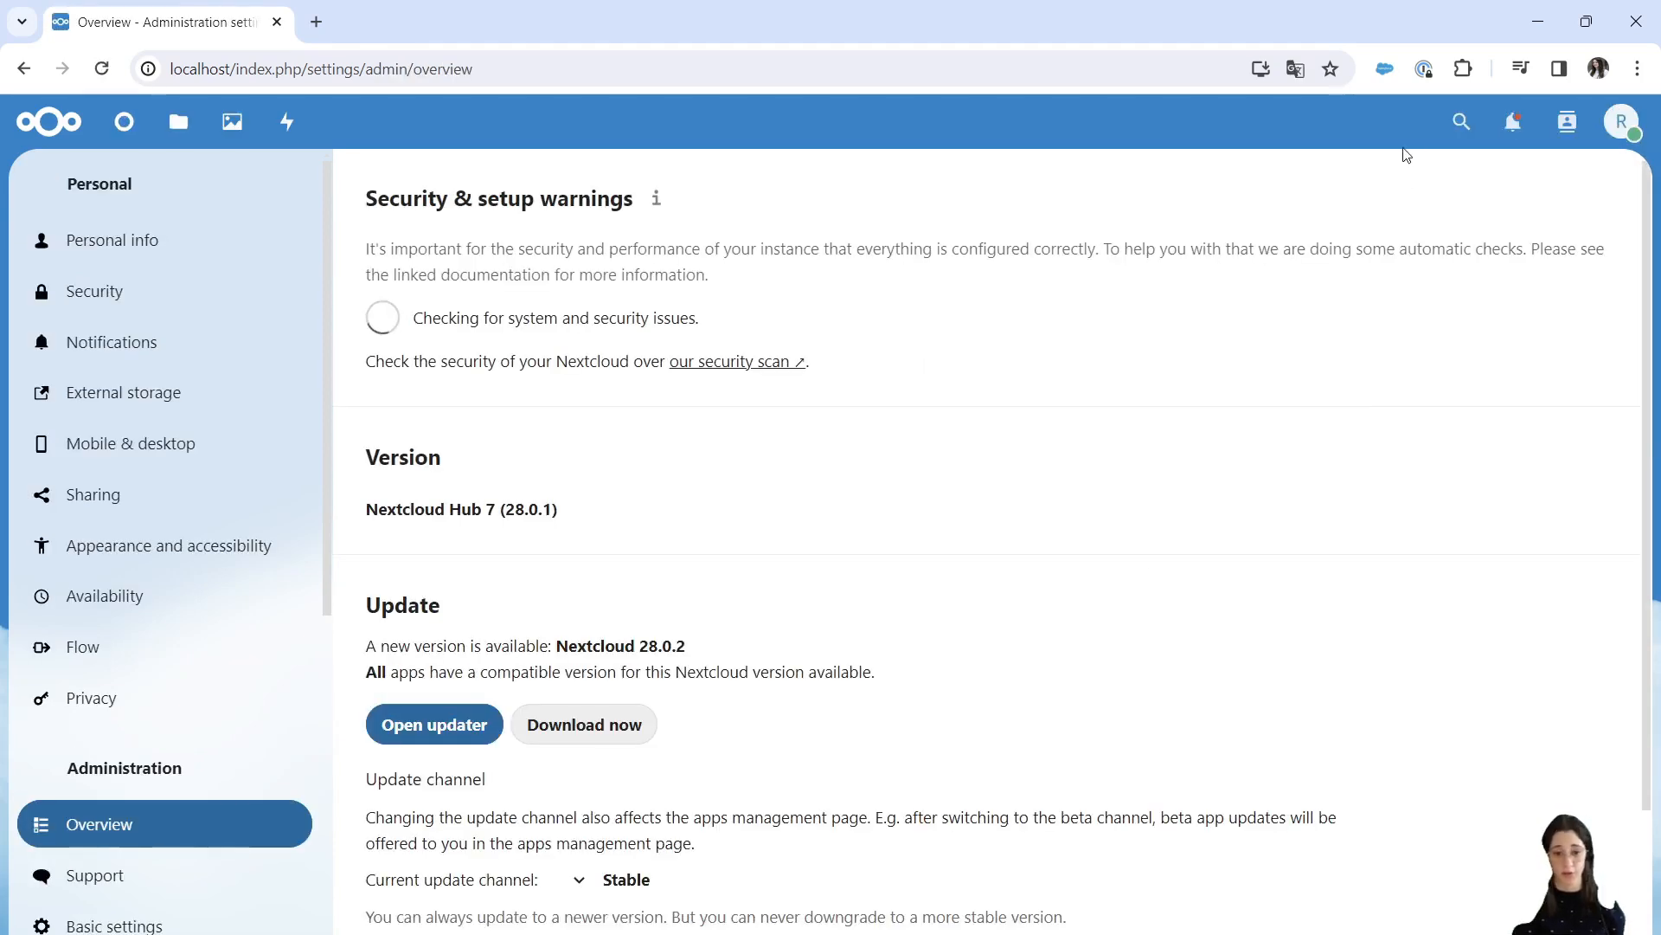
pyautogui.click(1462, 122)
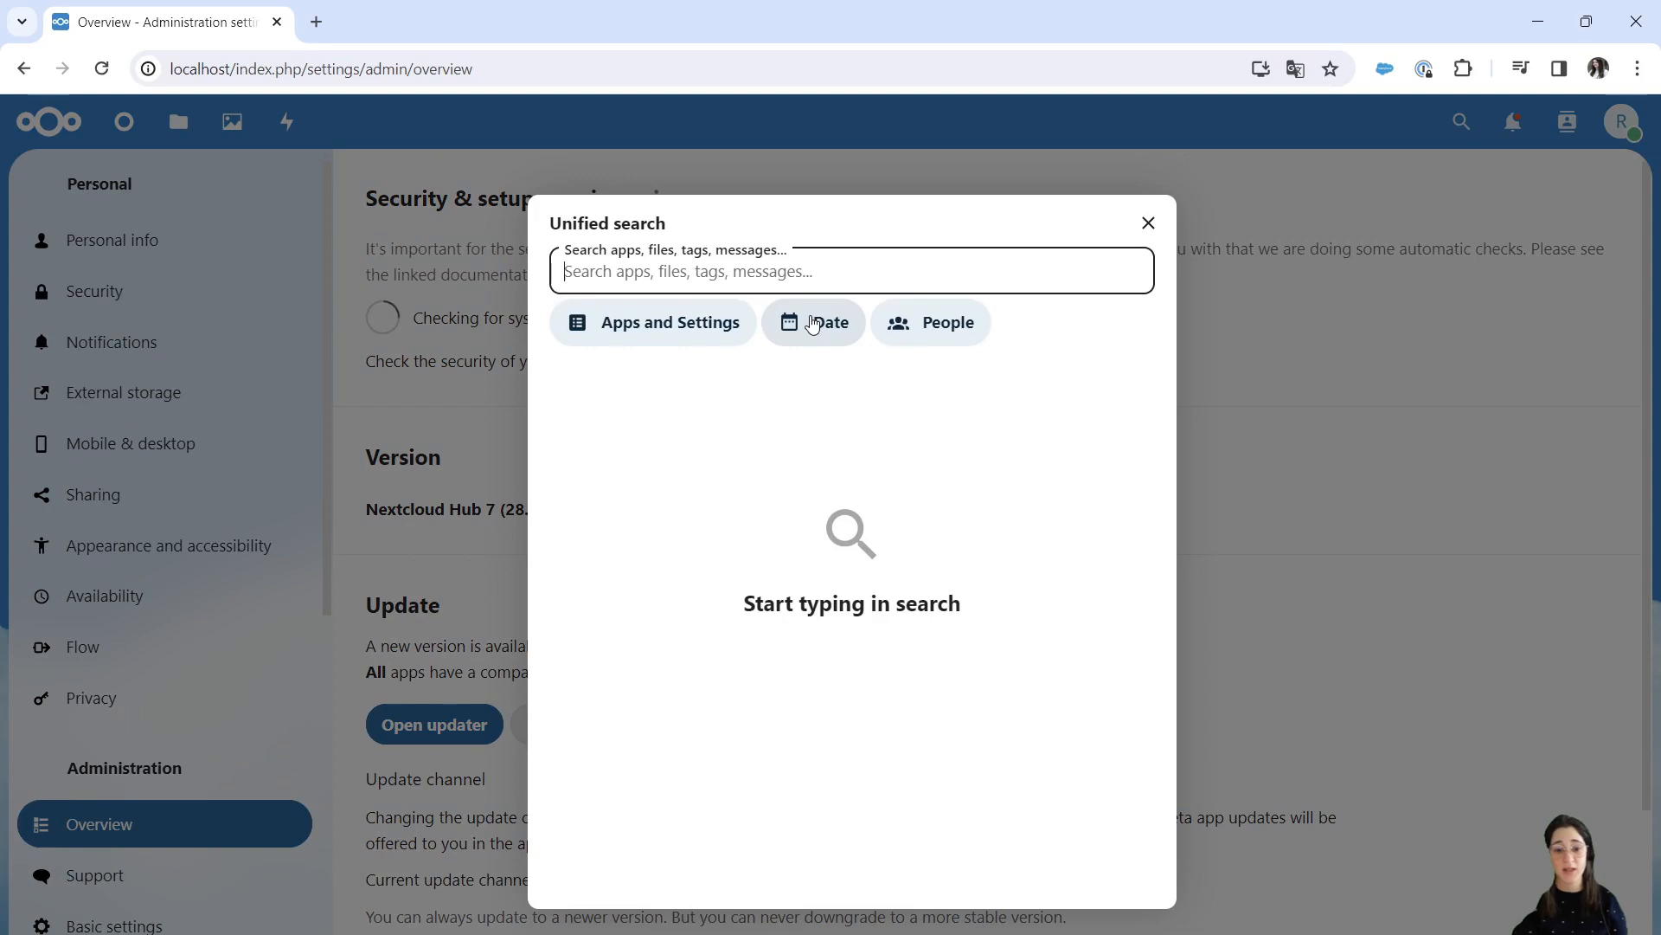
pyautogui.write('external')
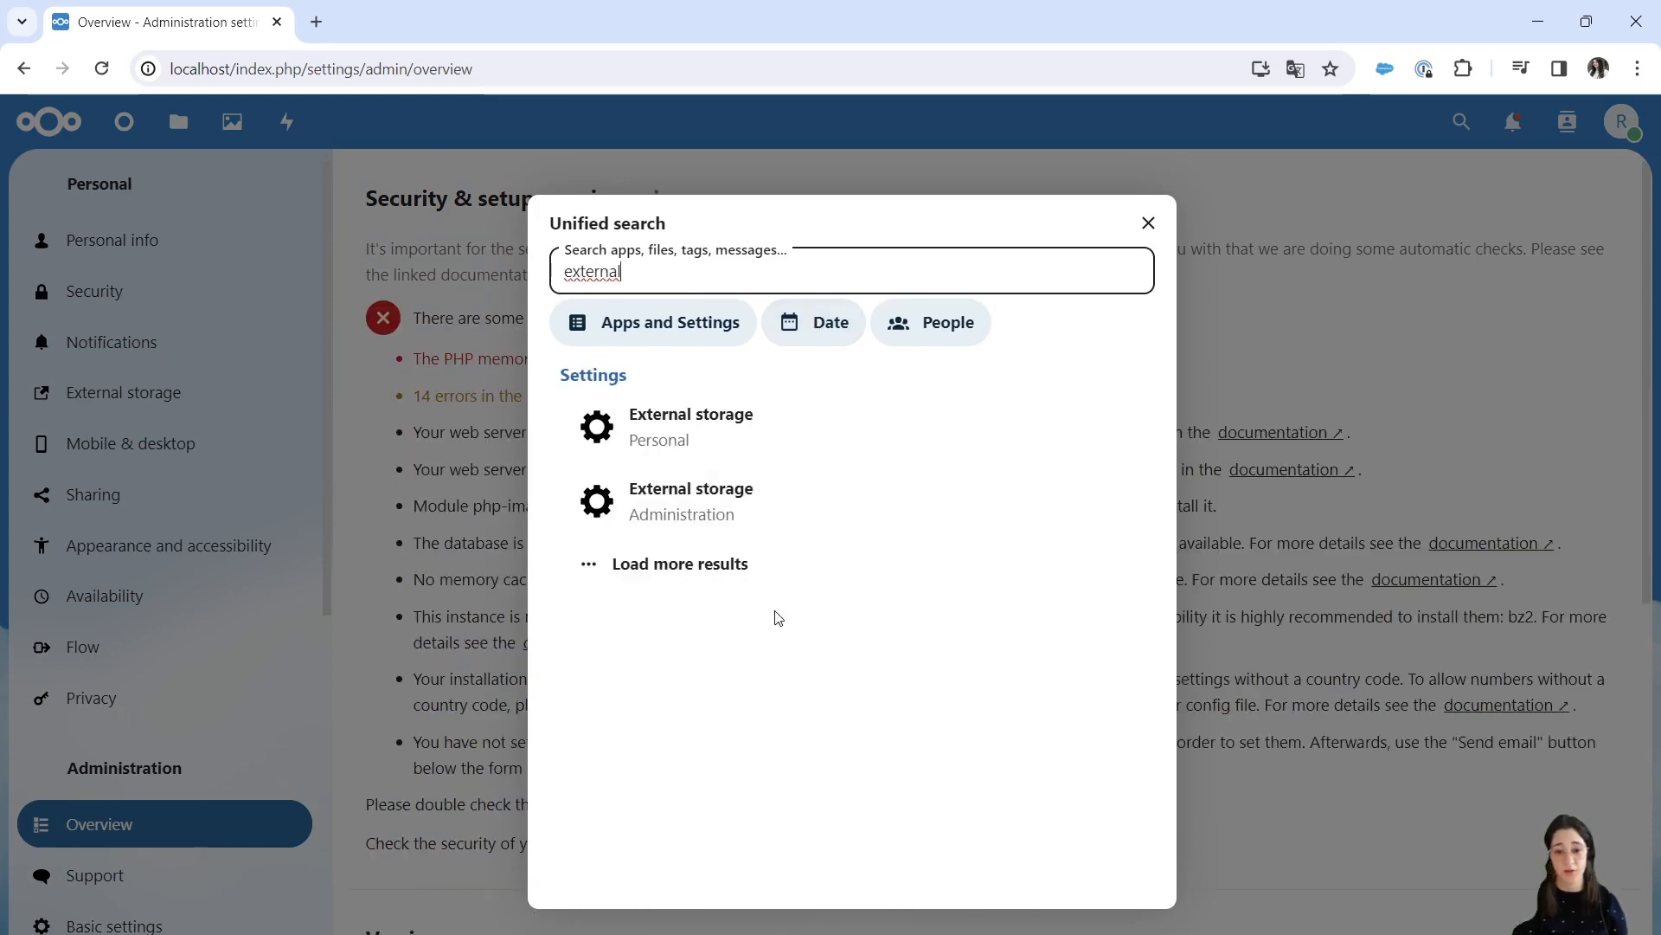
pyautogui.click(724, 493)
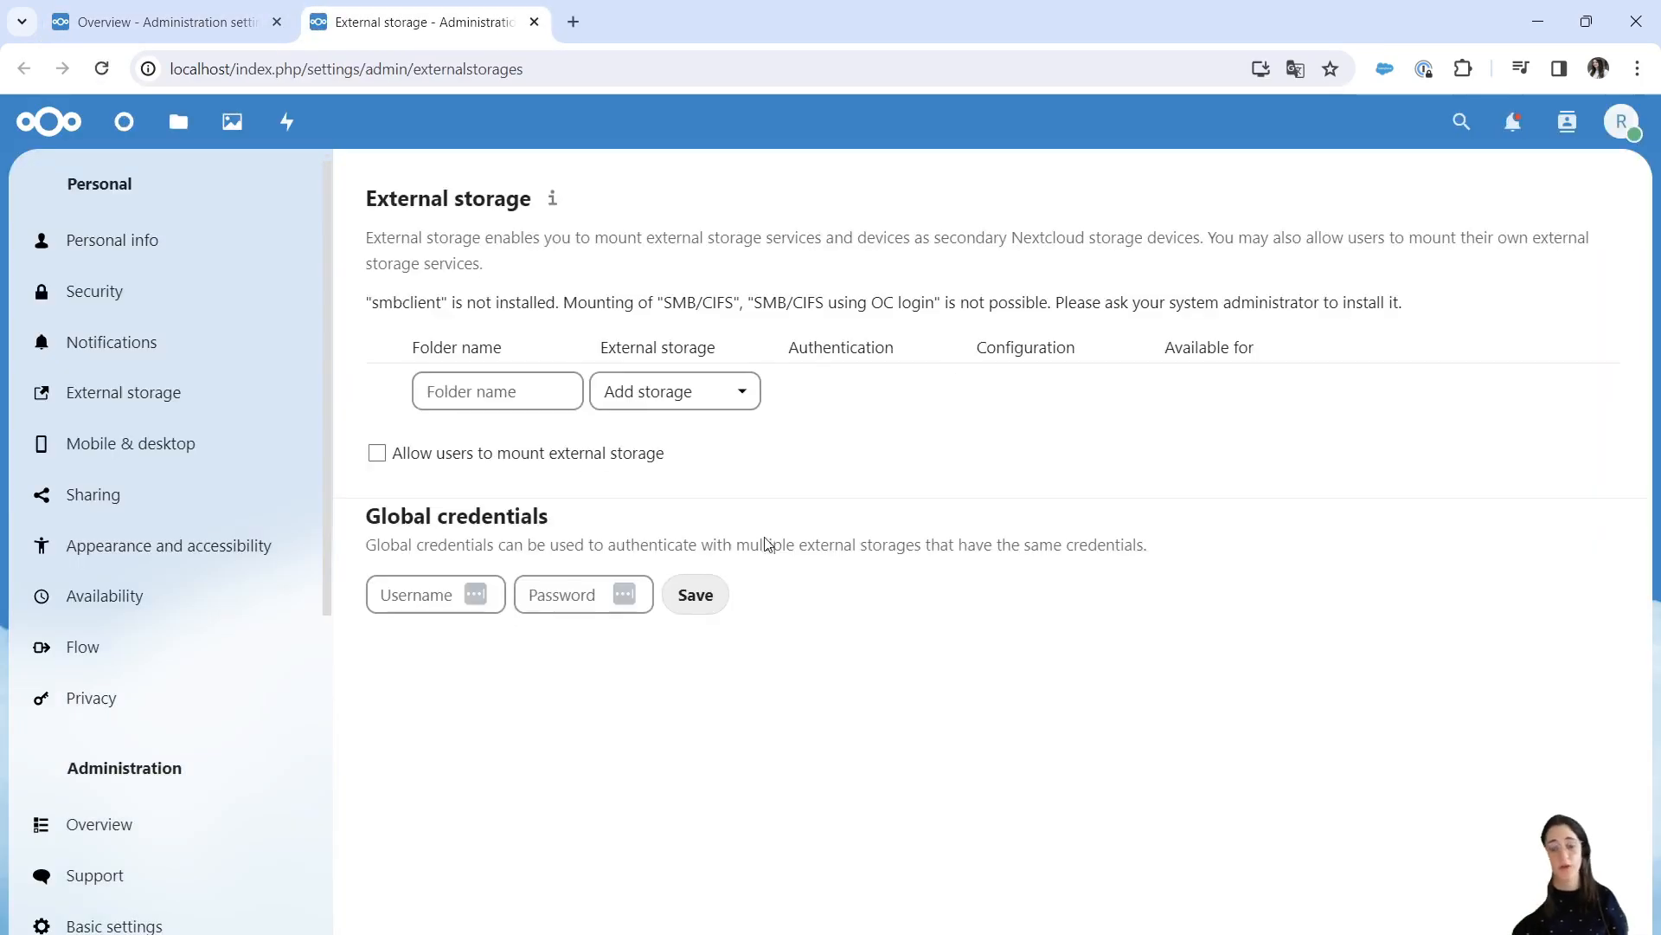
# - Add an external storage mount with the folder name Confidential and the storage type Amazon S3
pyautogui.click(541, 394)
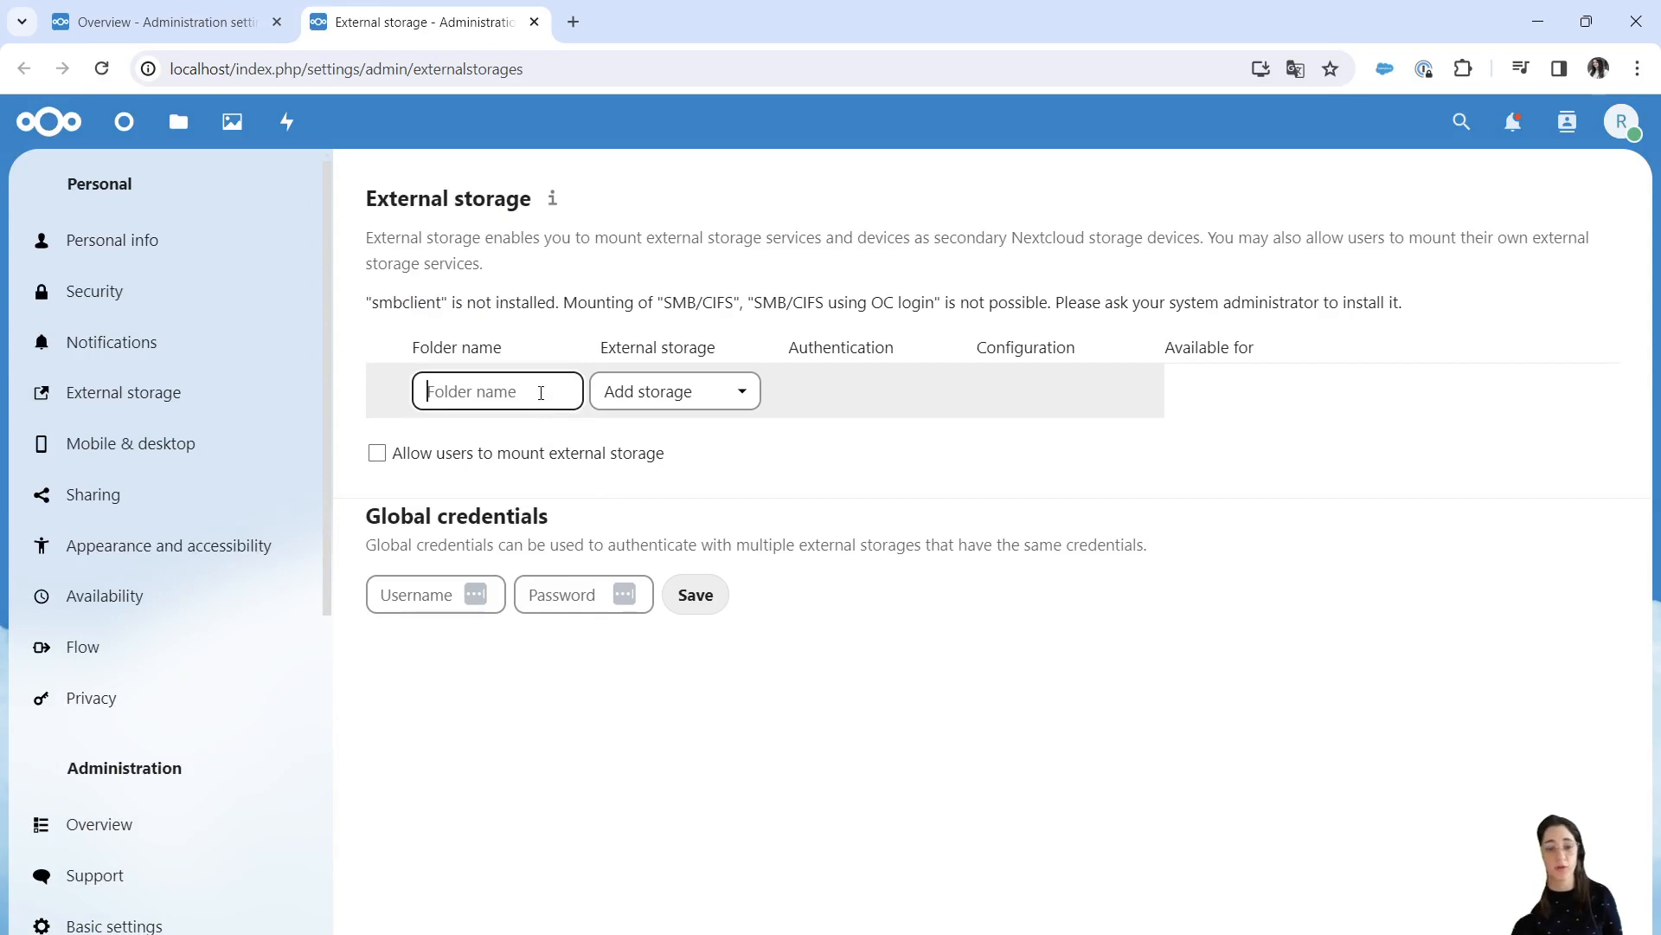
pyautogui.write('Co')
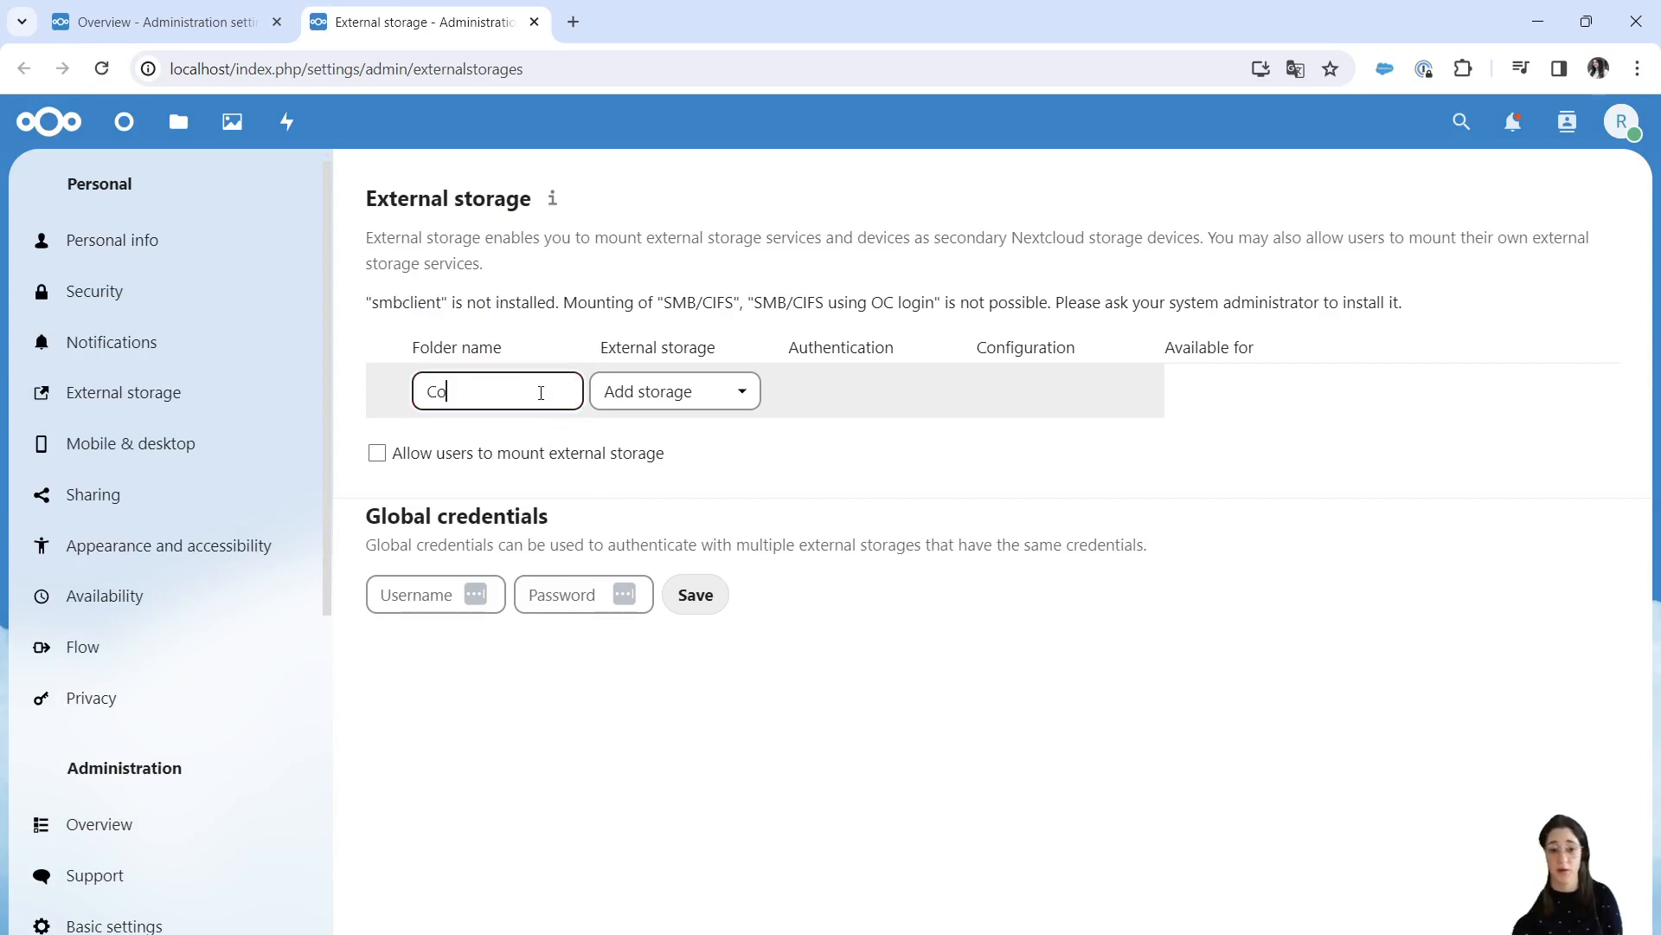
pyautogui.write('nfidential')
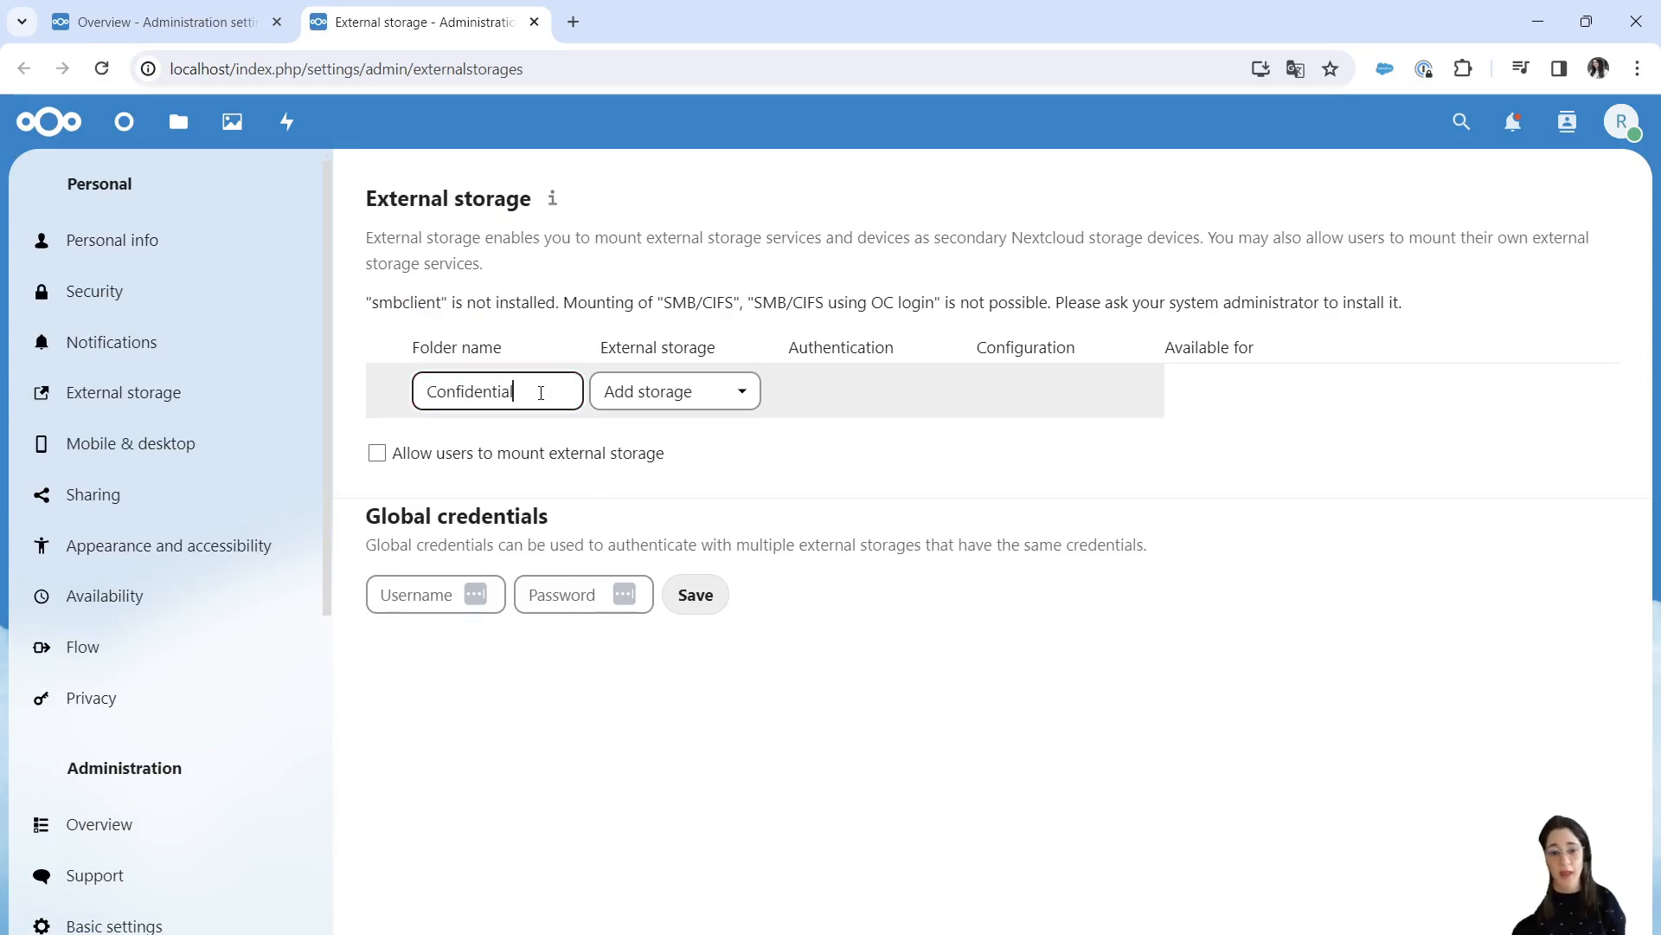
pyautogui.click(657, 394)
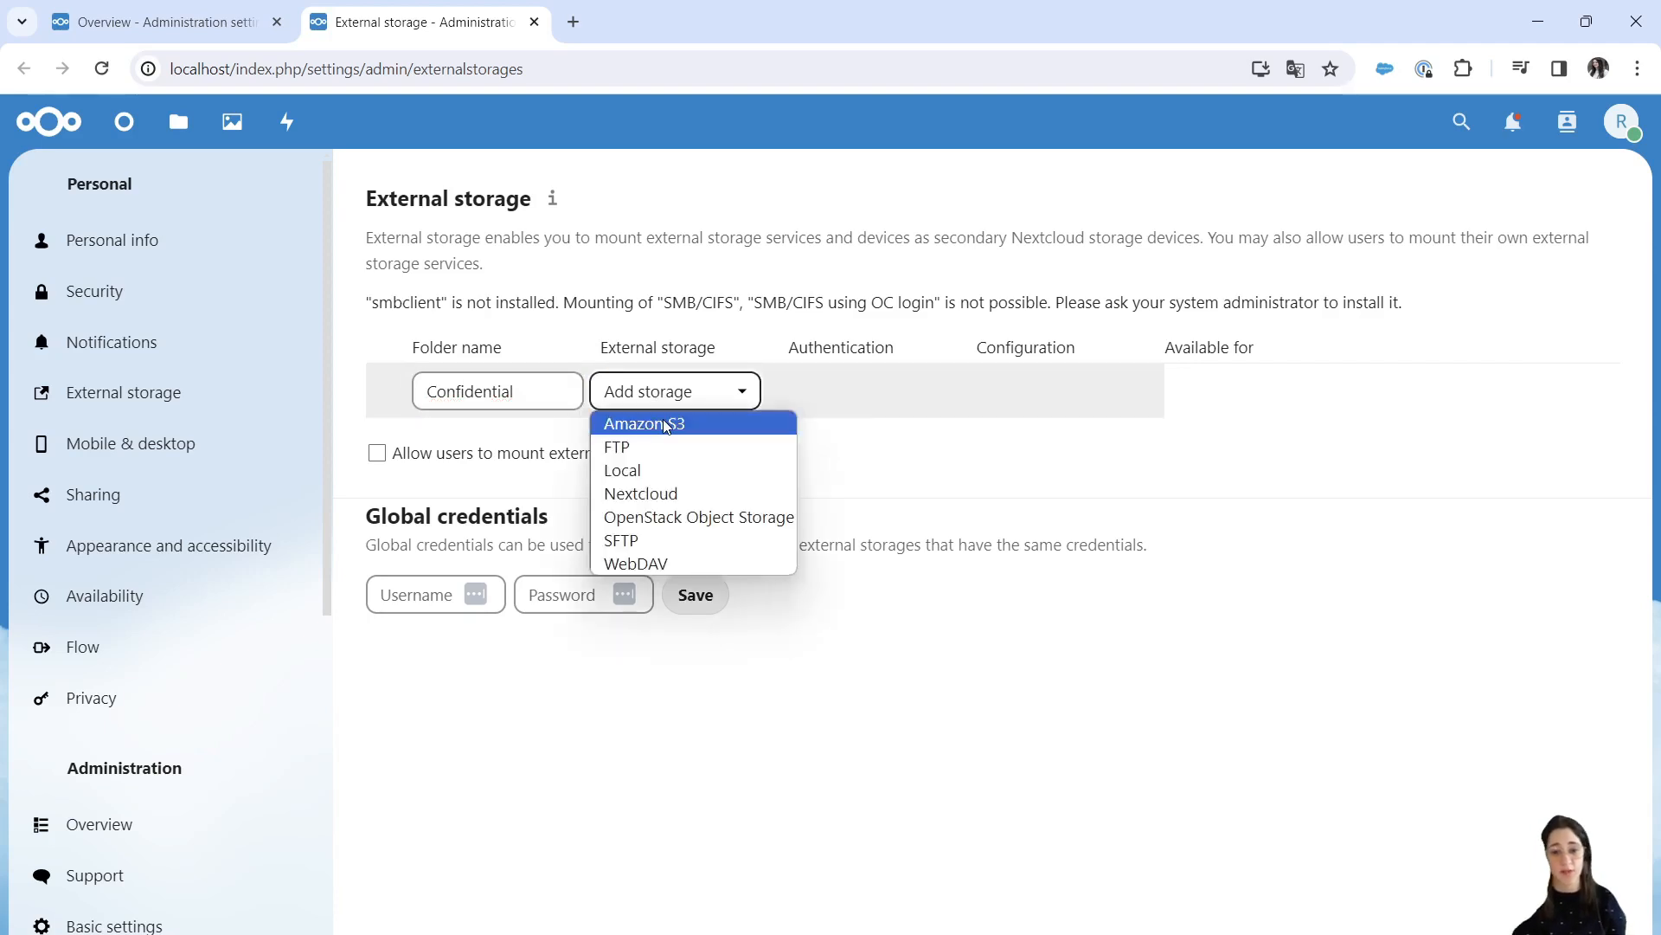
pyautogui.click(611, 415)
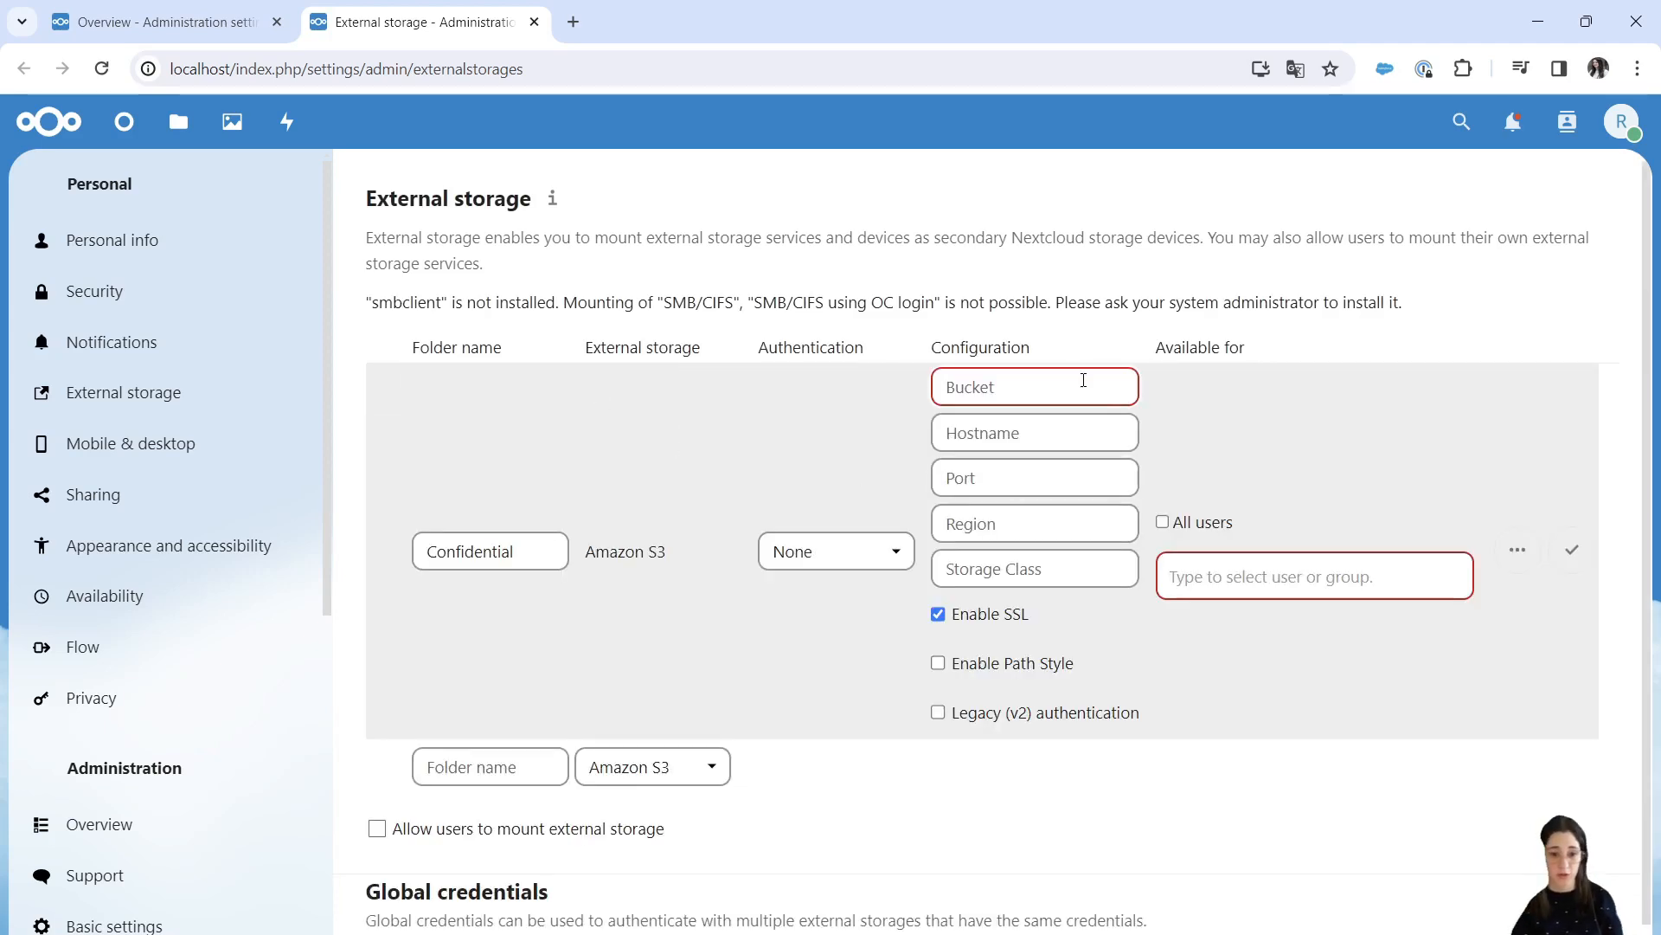
# - Configure the Confidential mount with bucket secondary, hostname s5.demo.astran.io, port 443 and region eu, and enable path style
pyautogui.write('secondary')
pyautogui.click(1071, 427)
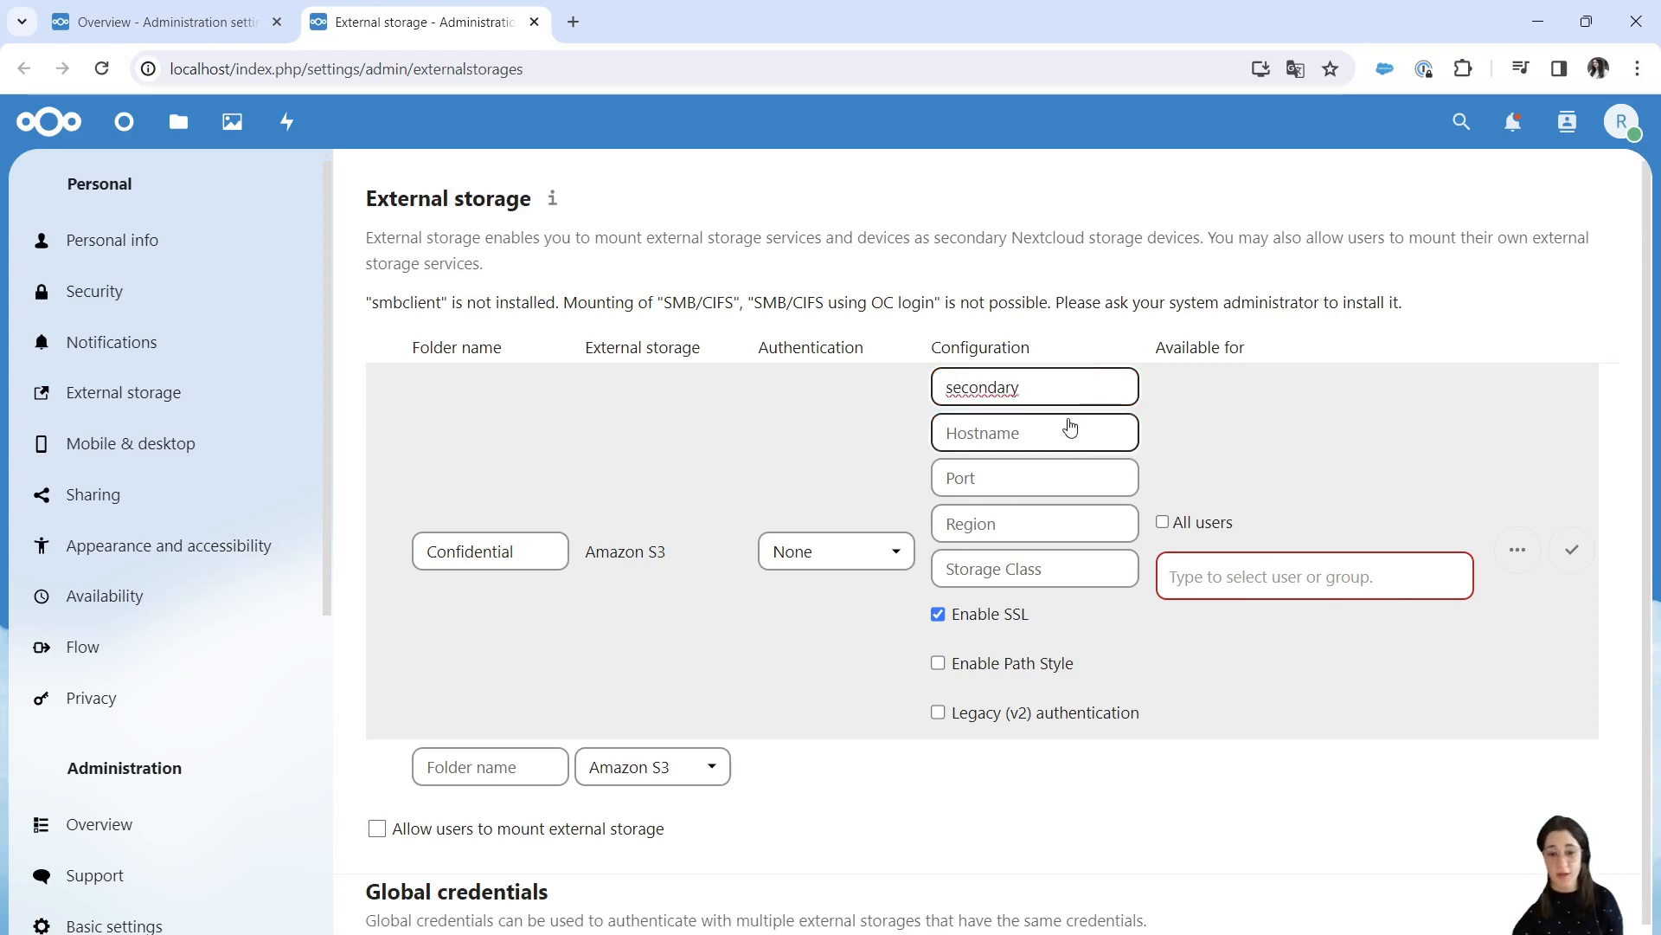
pyautogui.click(1022, 435)
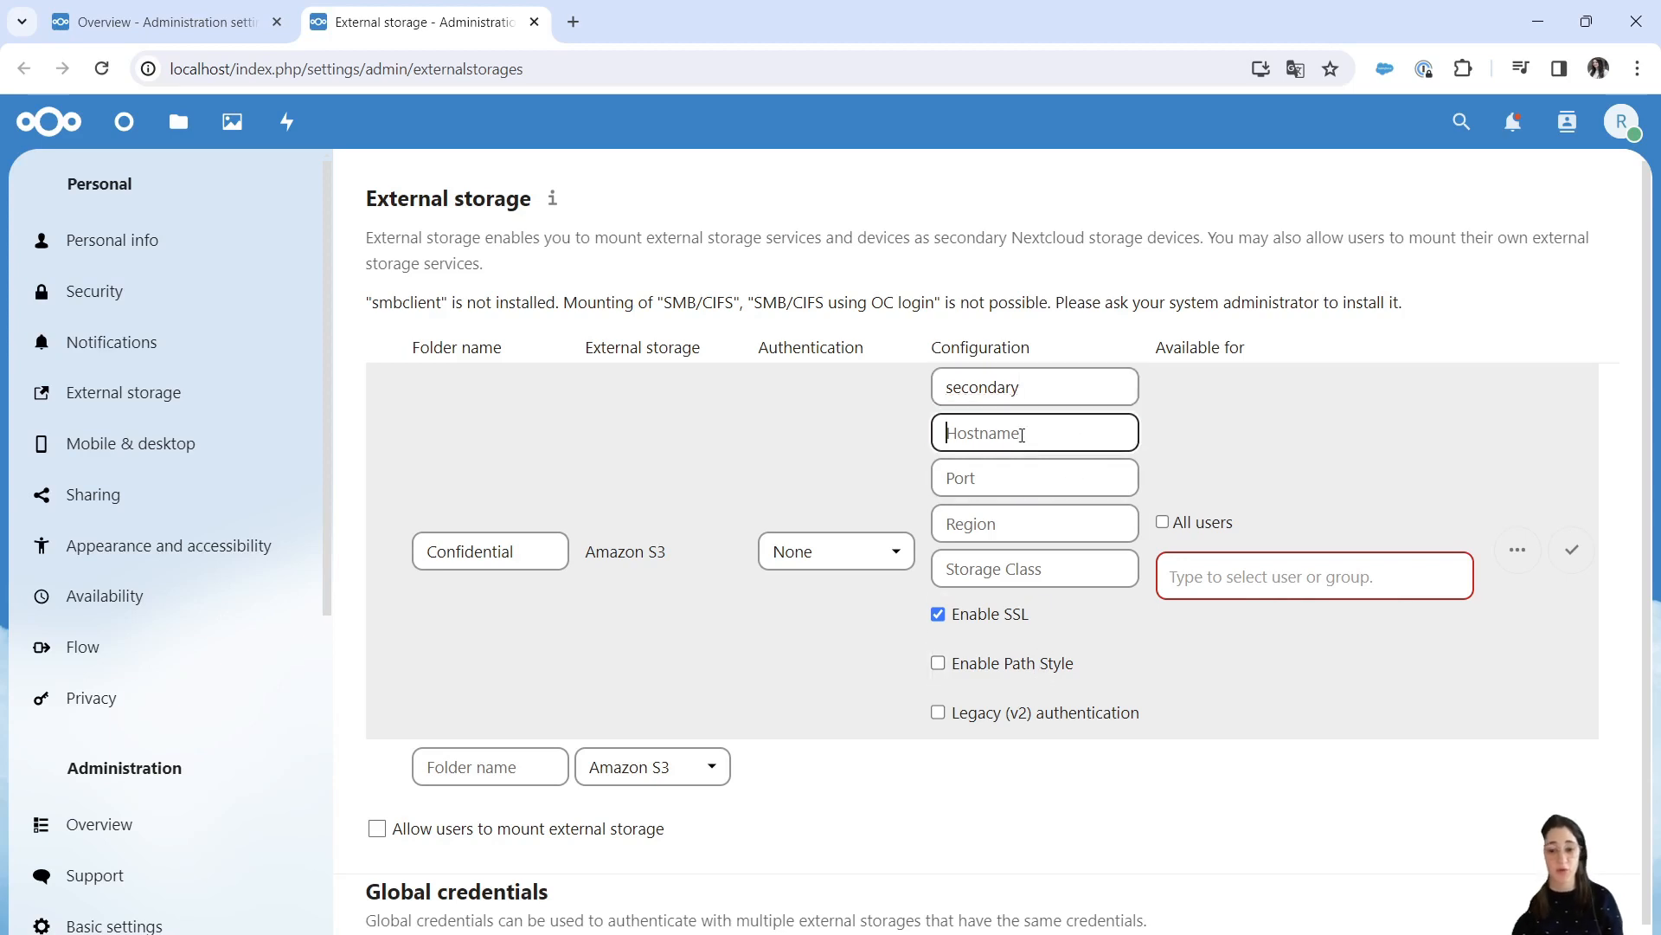
pyautogui.write('s5.demo.astran.io')
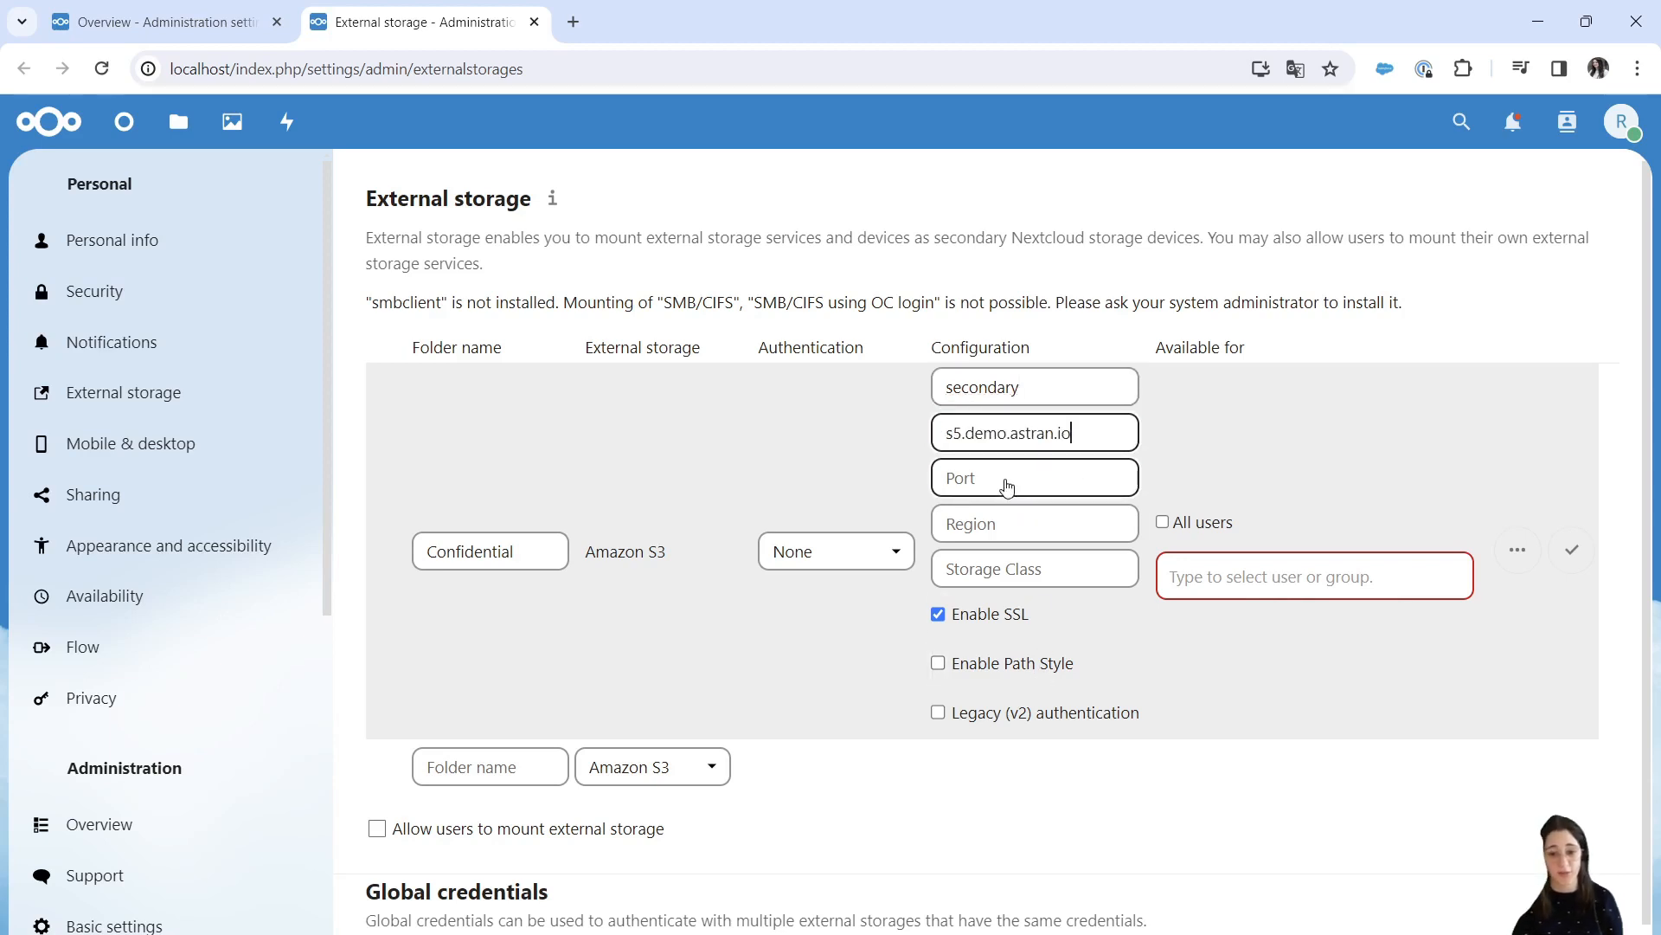
pyautogui.click(1007, 479)
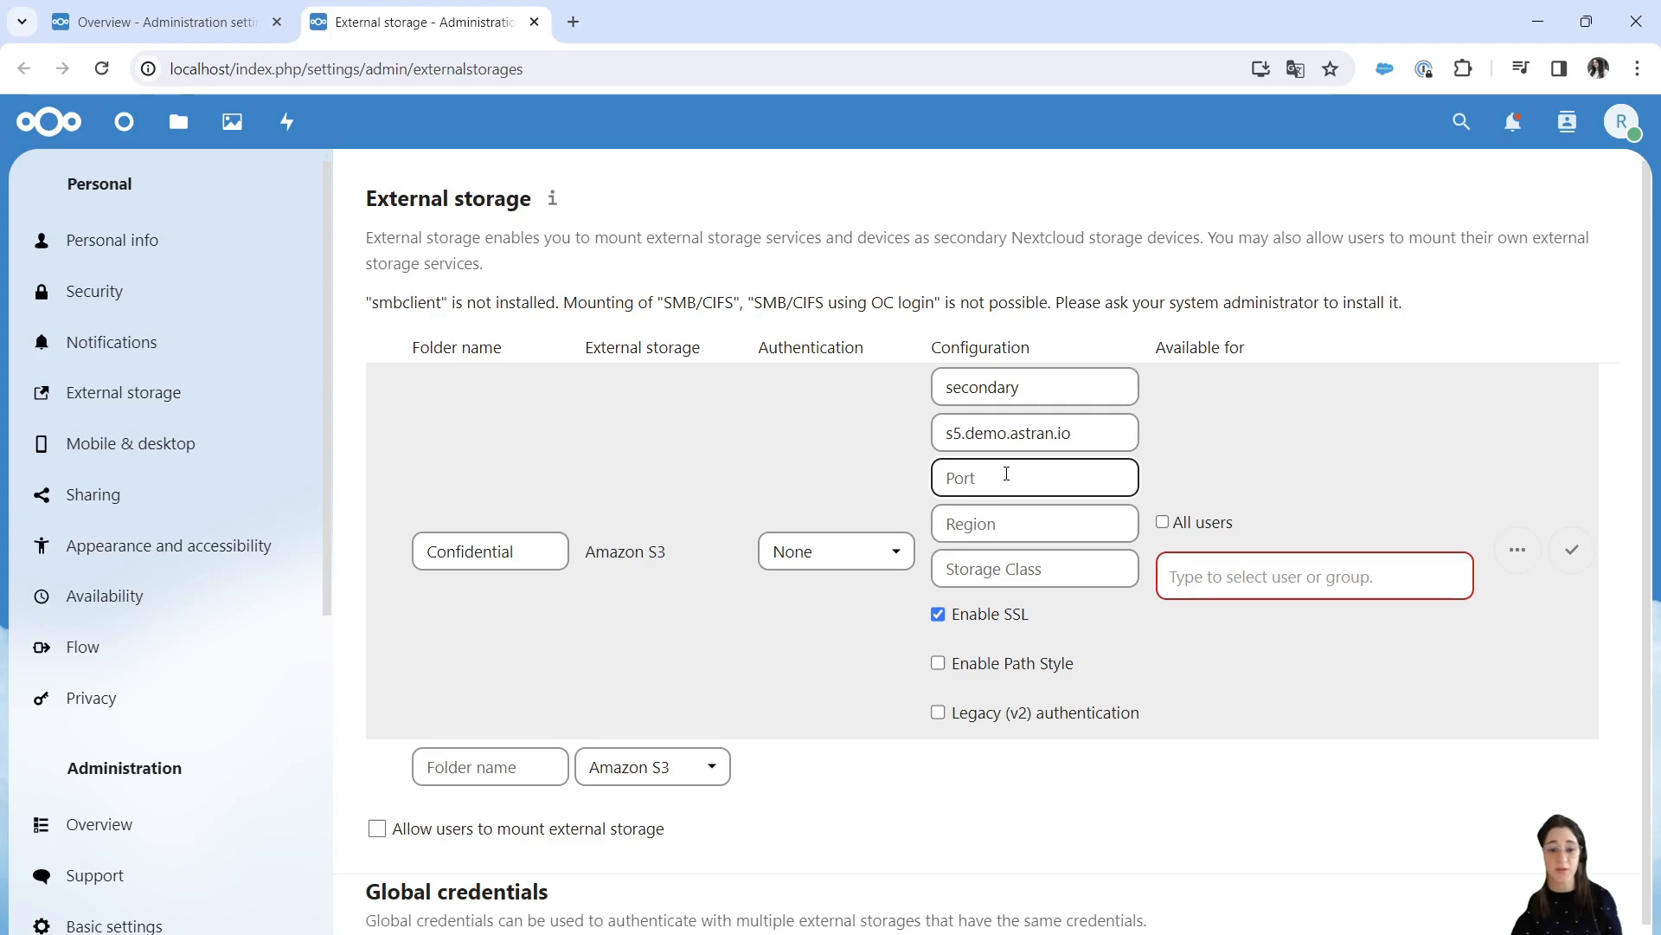
pyautogui.write('443')
pyautogui.click(1013, 524)
pyautogui.write('eu')
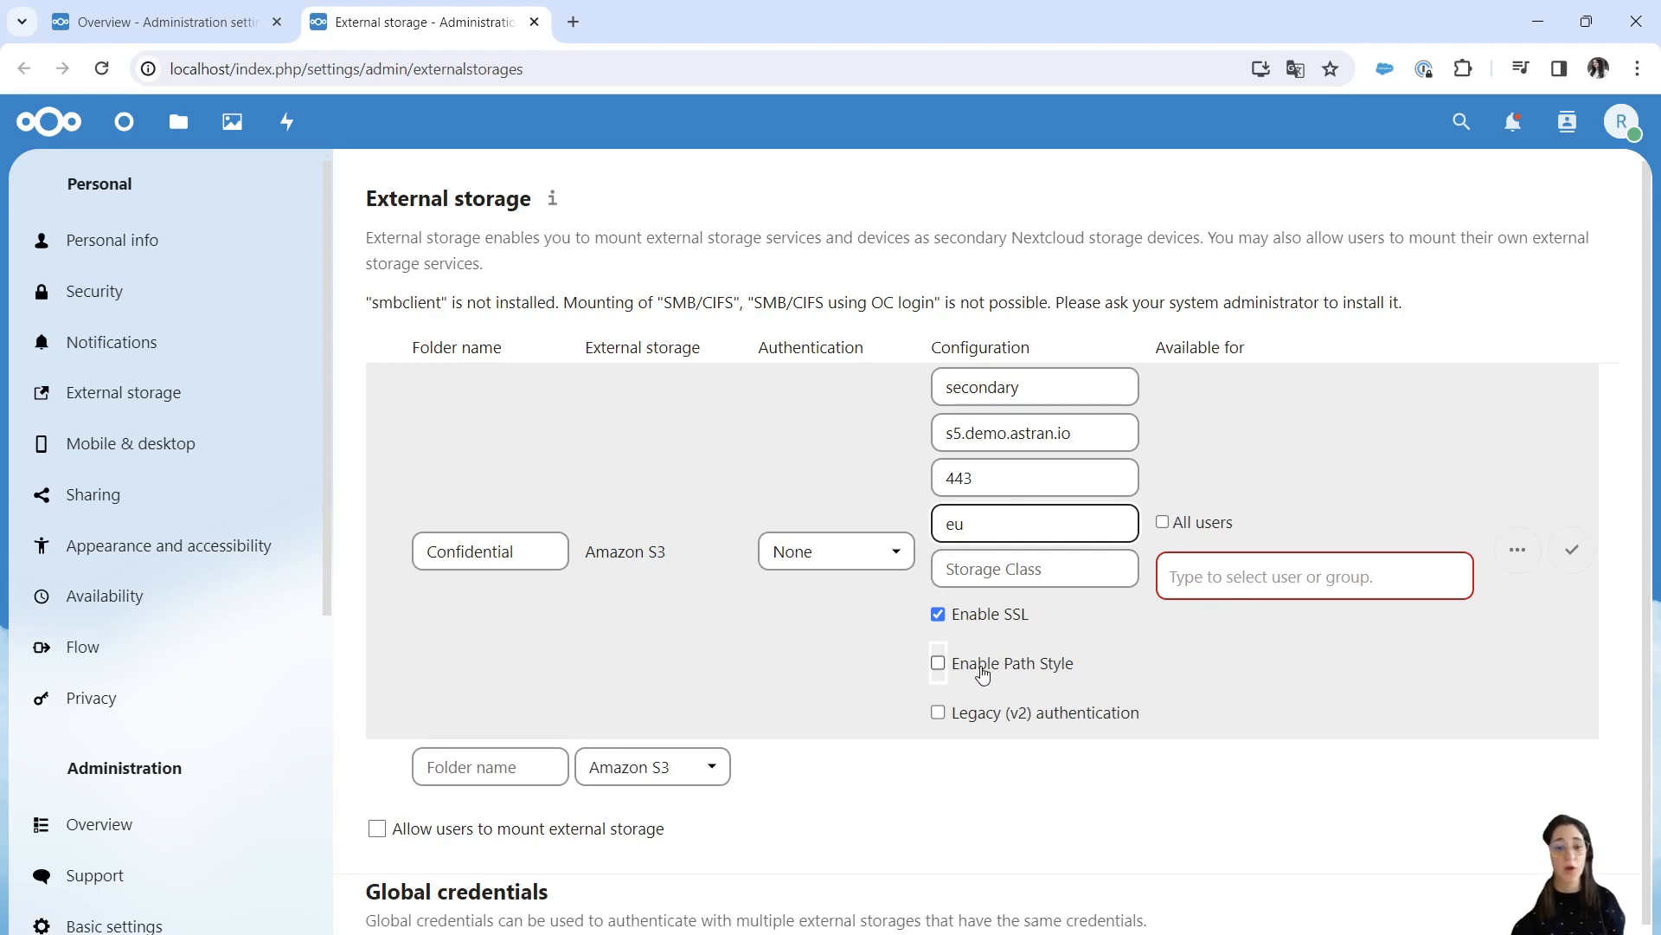
pyautogui.click(938, 665)
# - Set the mount's authentication to Access key and paste the access key and the secret key
pyautogui.click(866, 550)
pyautogui.click(878, 604)
pyautogui.click(1042, 758)
pyautogui.hotkey('ctrl', 'v')
pyautogui.click(1034, 814)
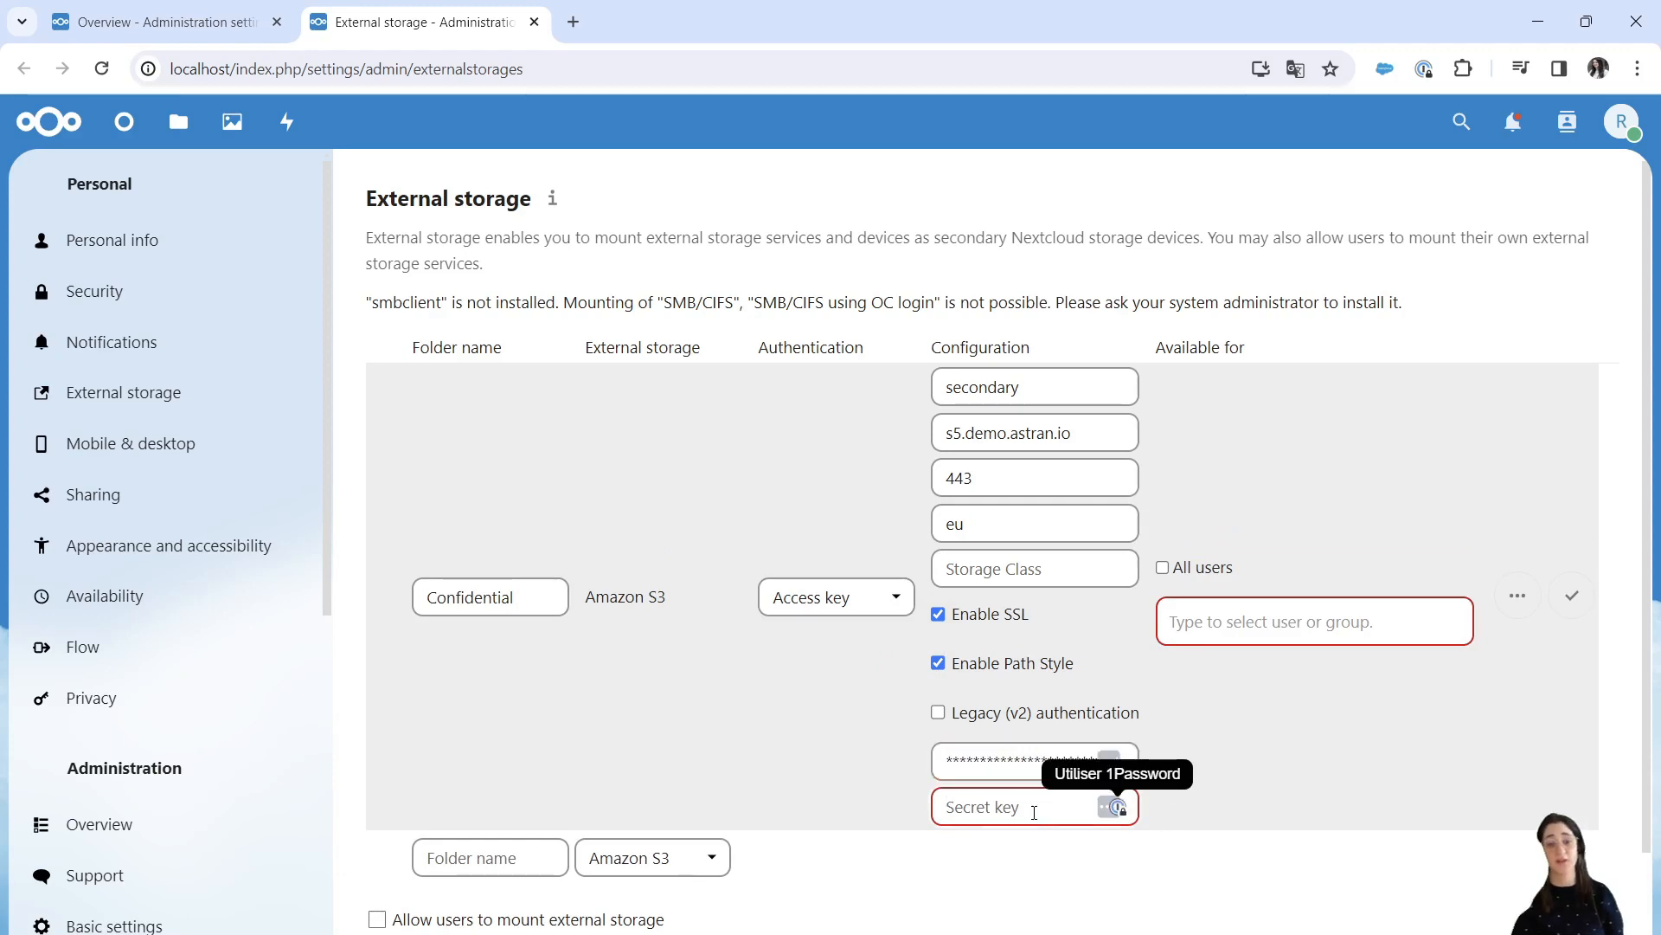
pyautogui.hotkey('ctrl', 'v')
# - Make the Confidential mount available to the root user and save the storage configuration
pyautogui.click(1222, 620)
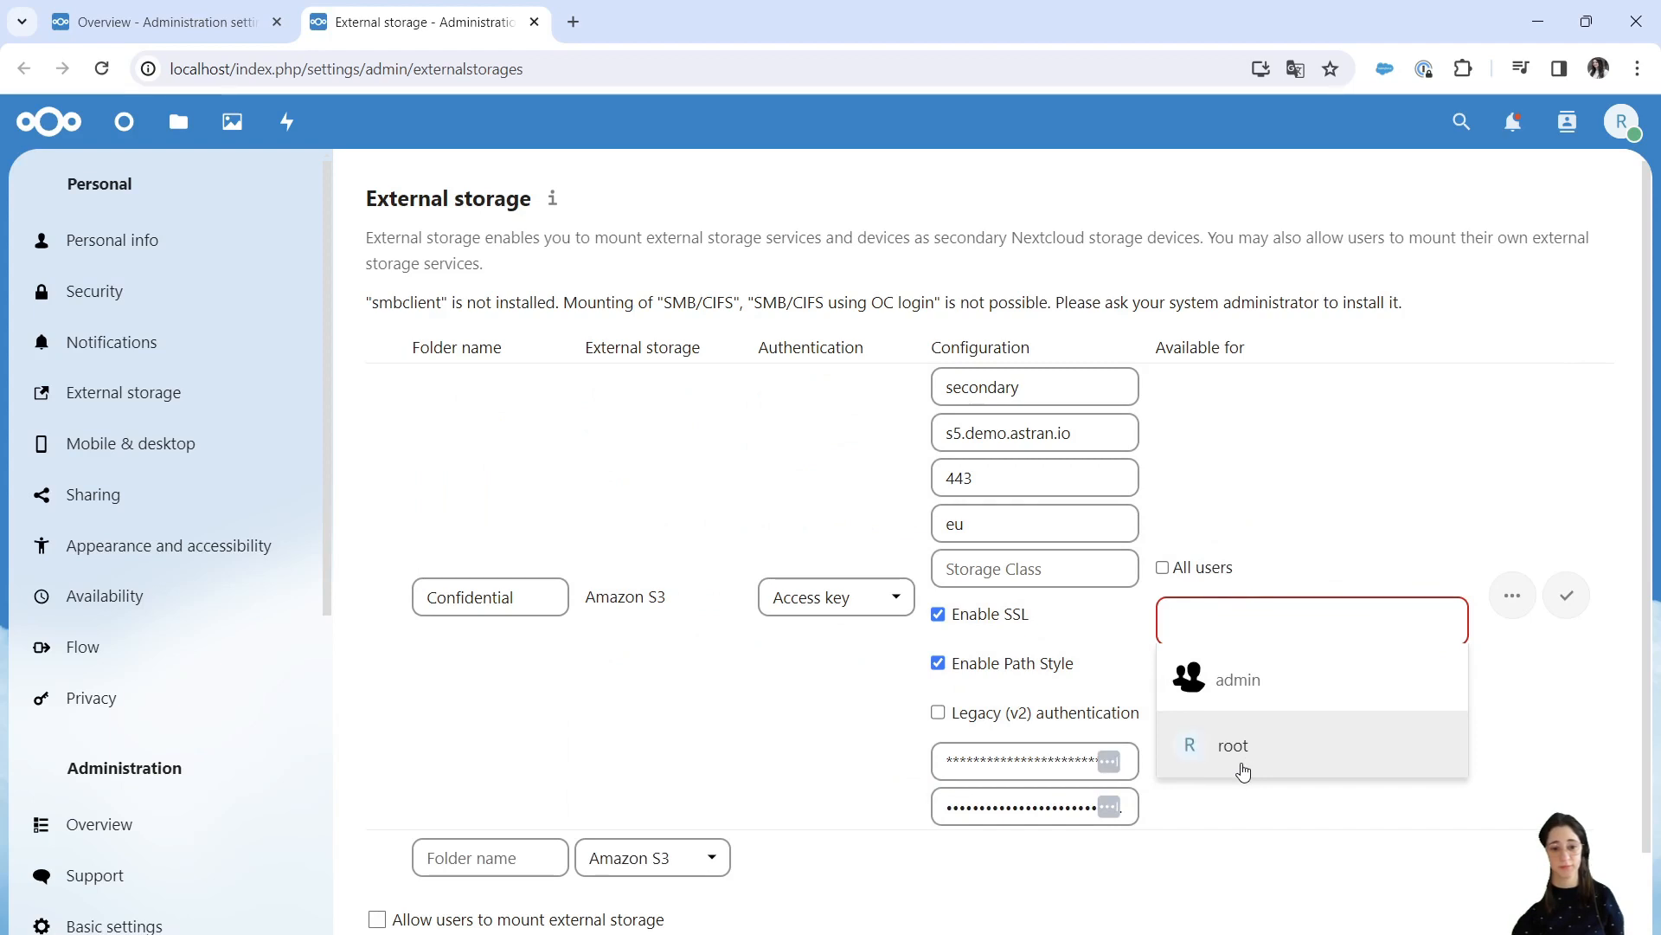
pyautogui.click(1243, 771)
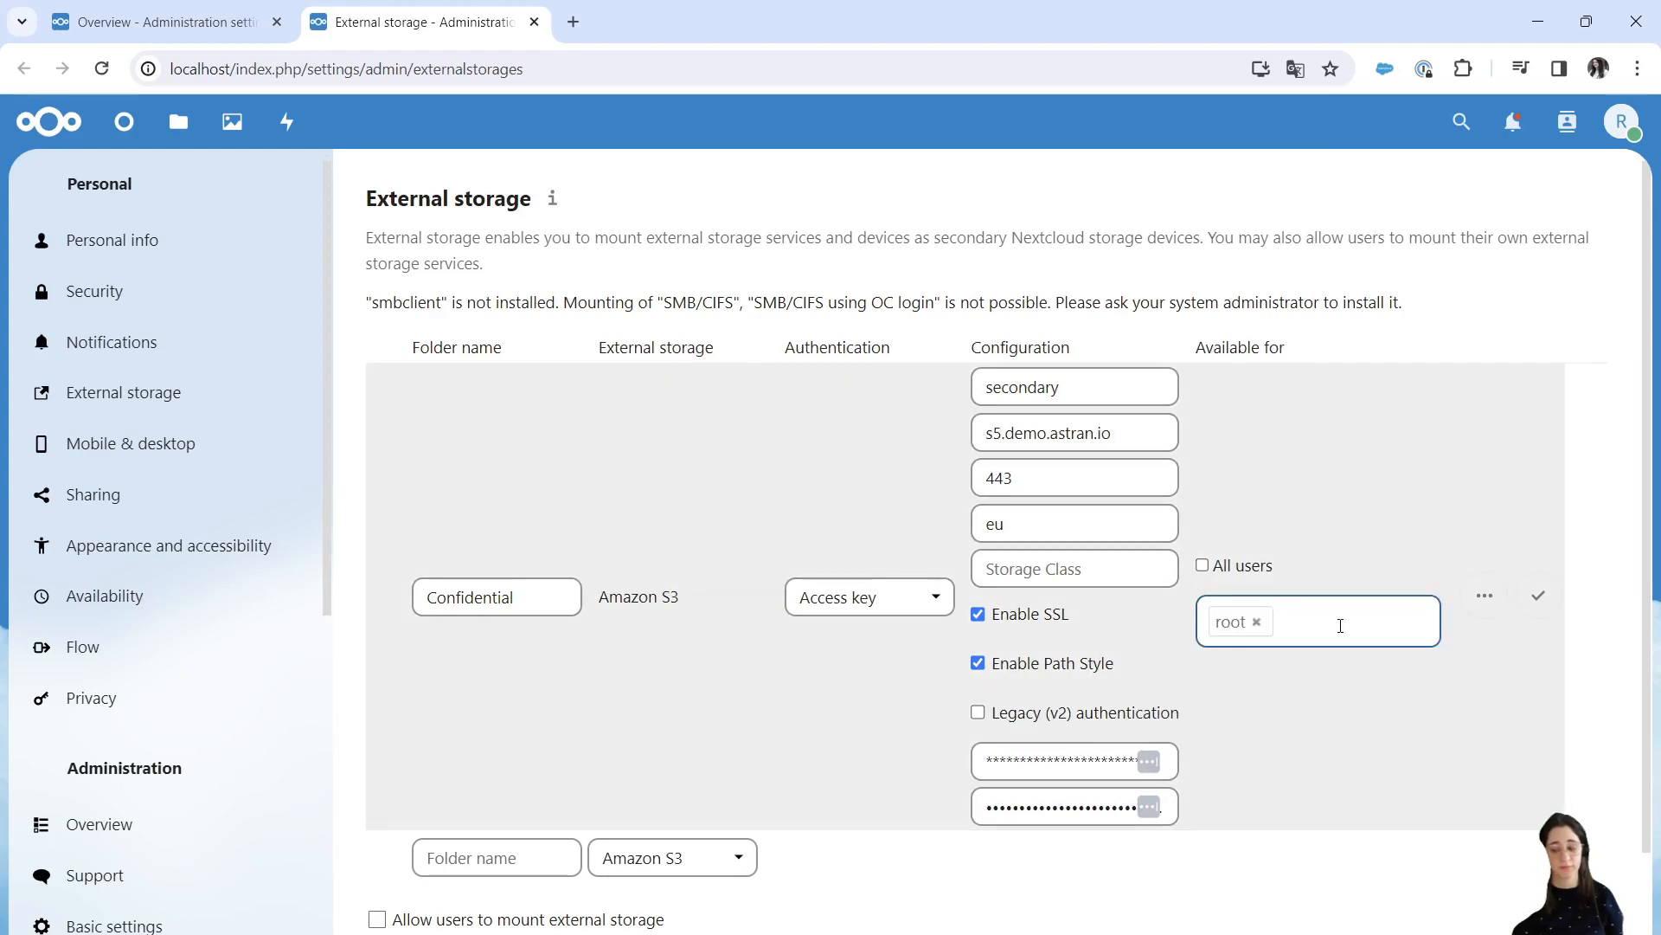
pyautogui.click(1549, 597)
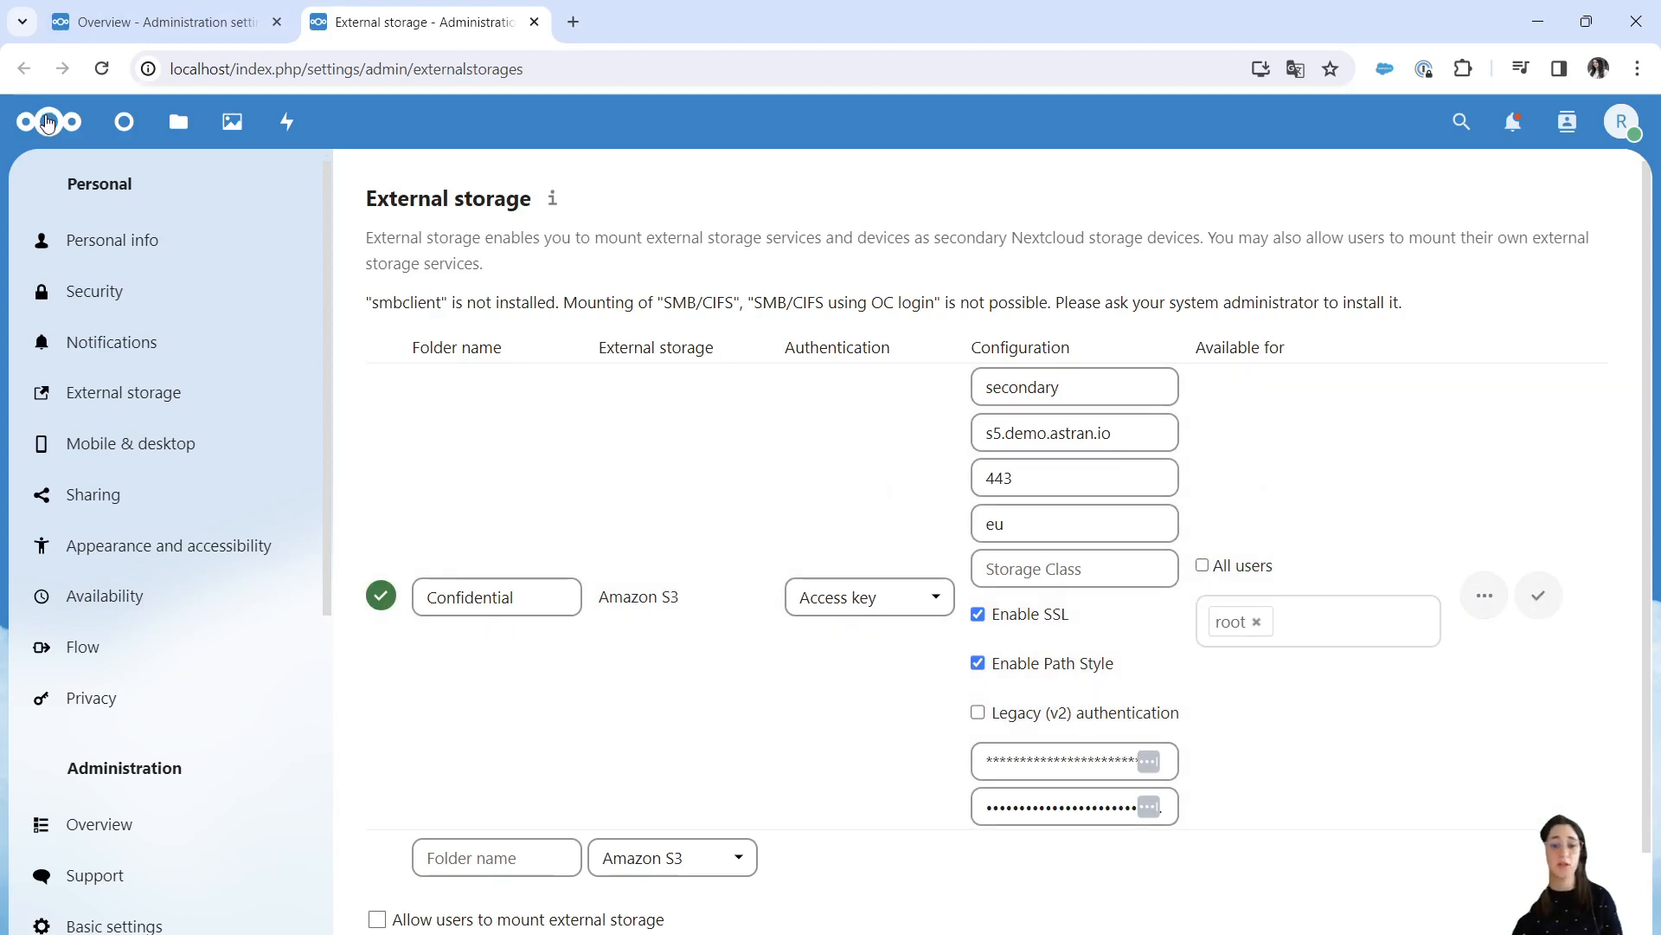
# - In Files, upload CarteVitale2.jpg from the dataTest folder into the Confidential folder and preview the uploaded image
pyautogui.click(170, 130)
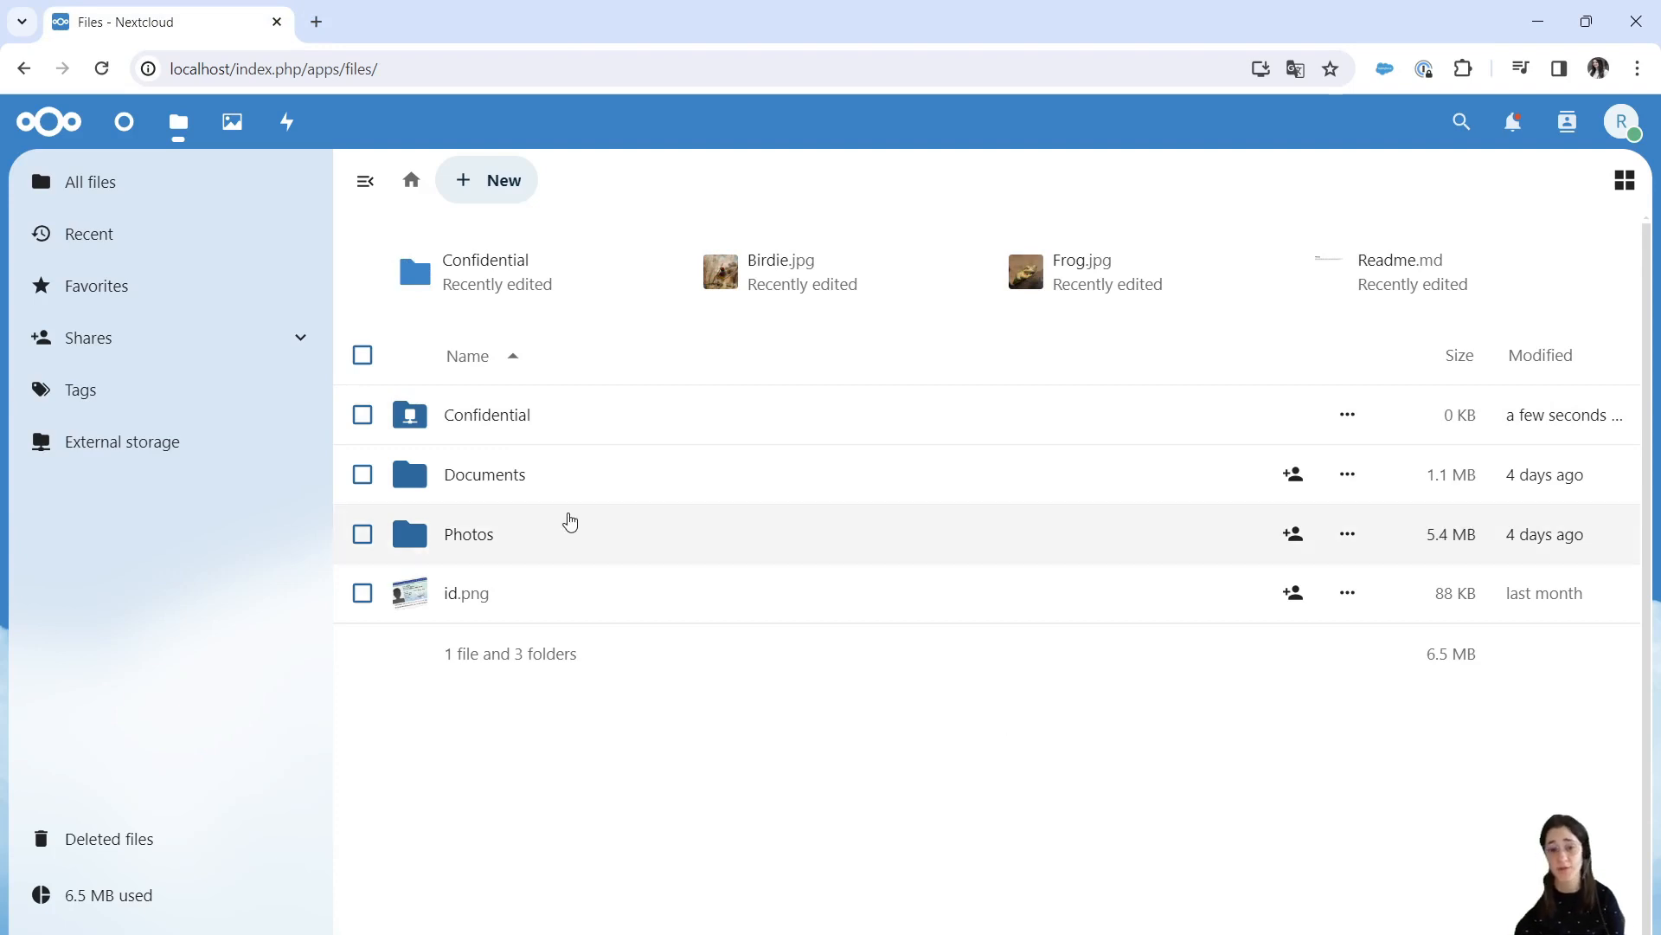
pyautogui.click(502, 405)
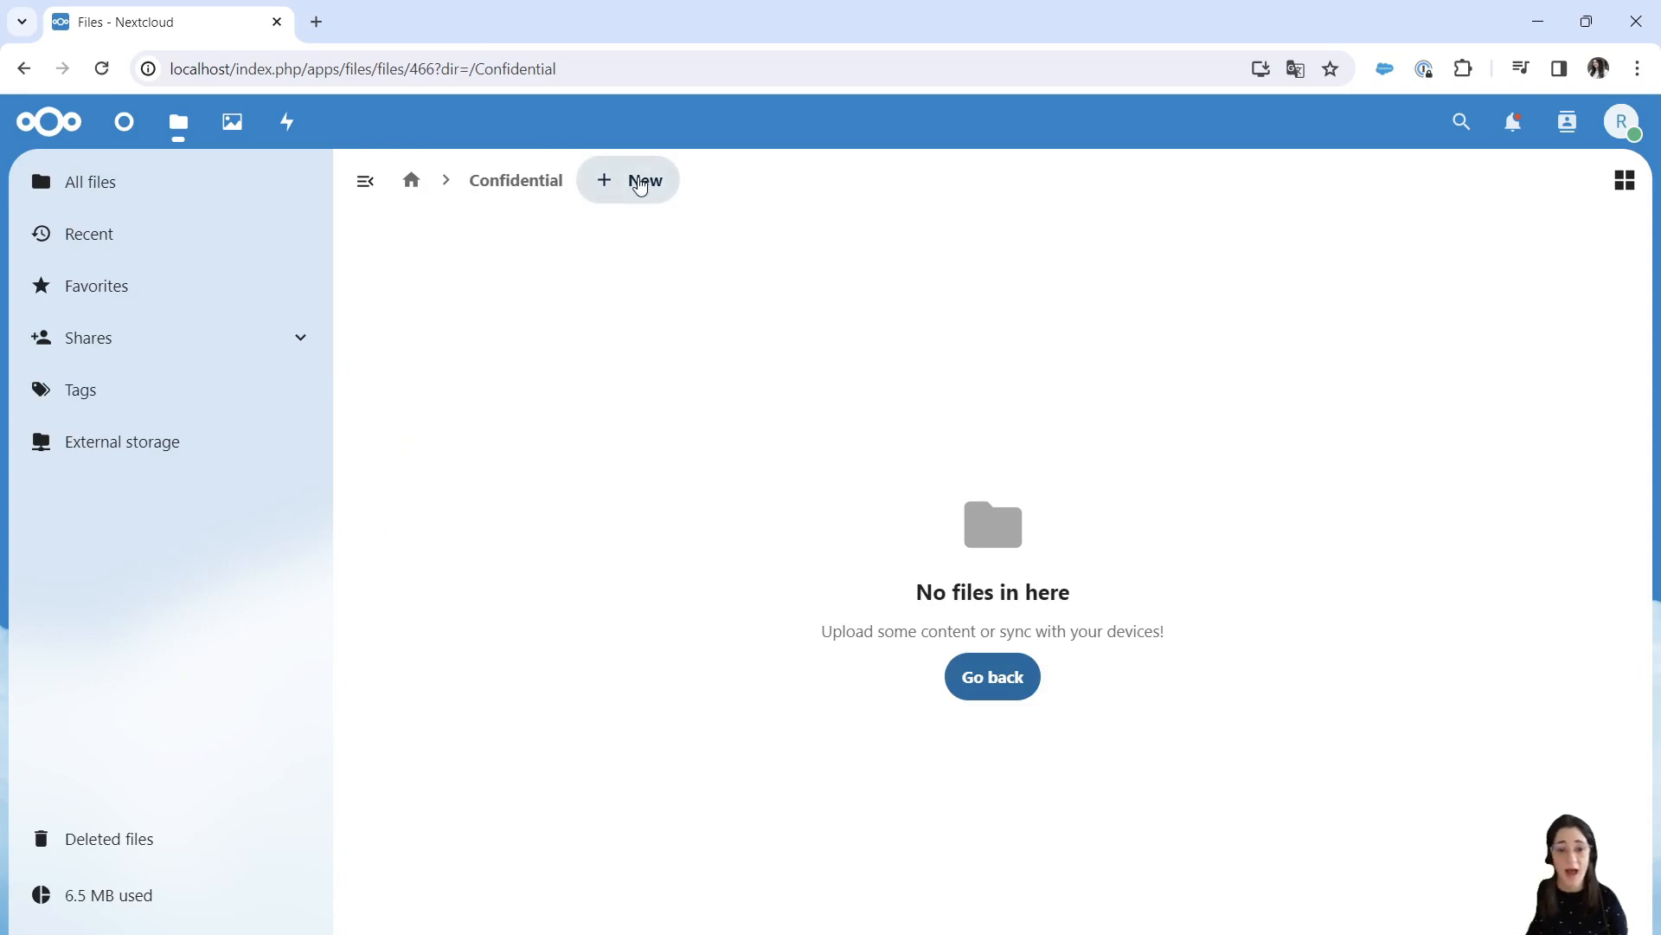
pyautogui.click(641, 187)
pyautogui.click(640, 241)
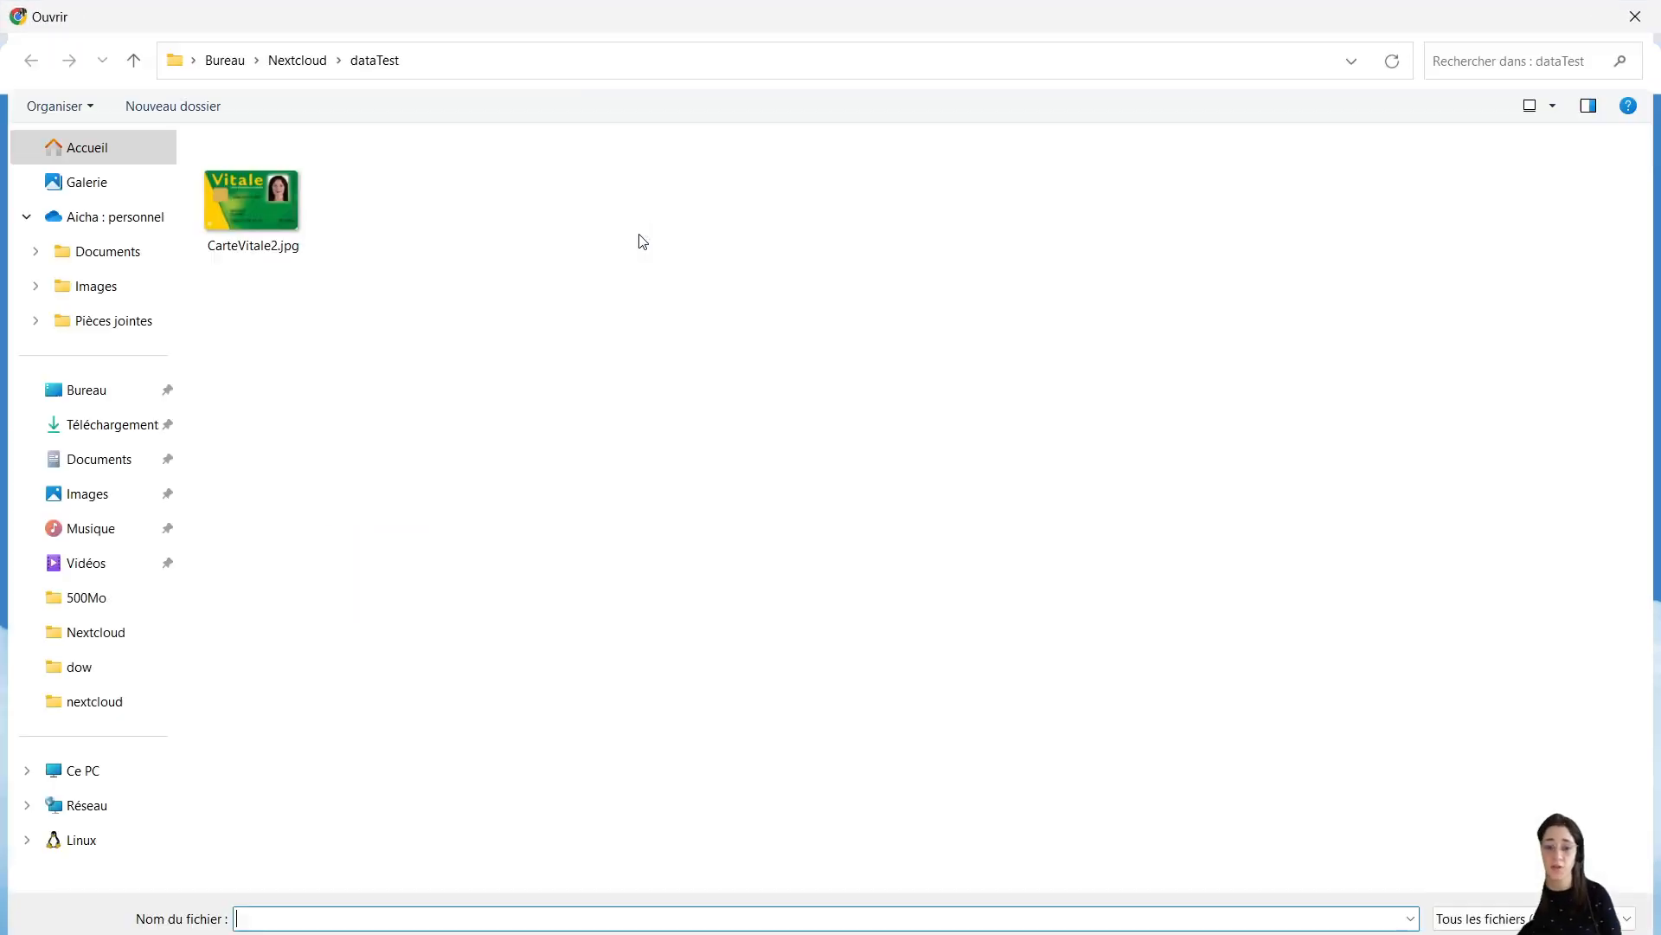
pyautogui.click(256, 204)
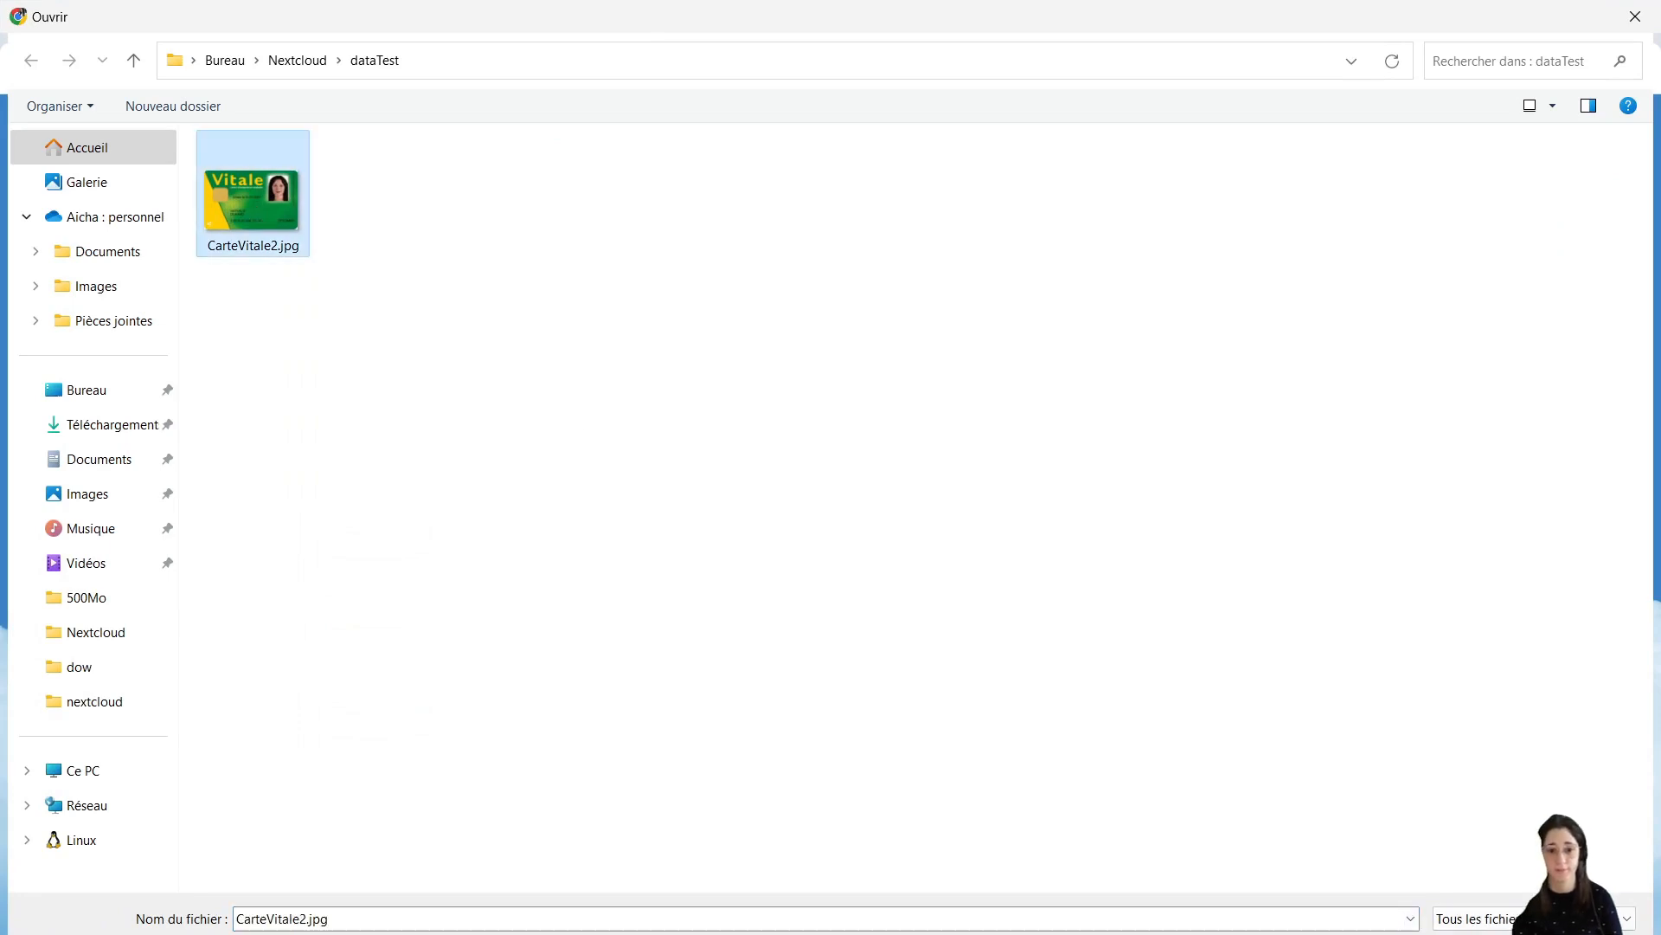
pyautogui.click(1476, 933)
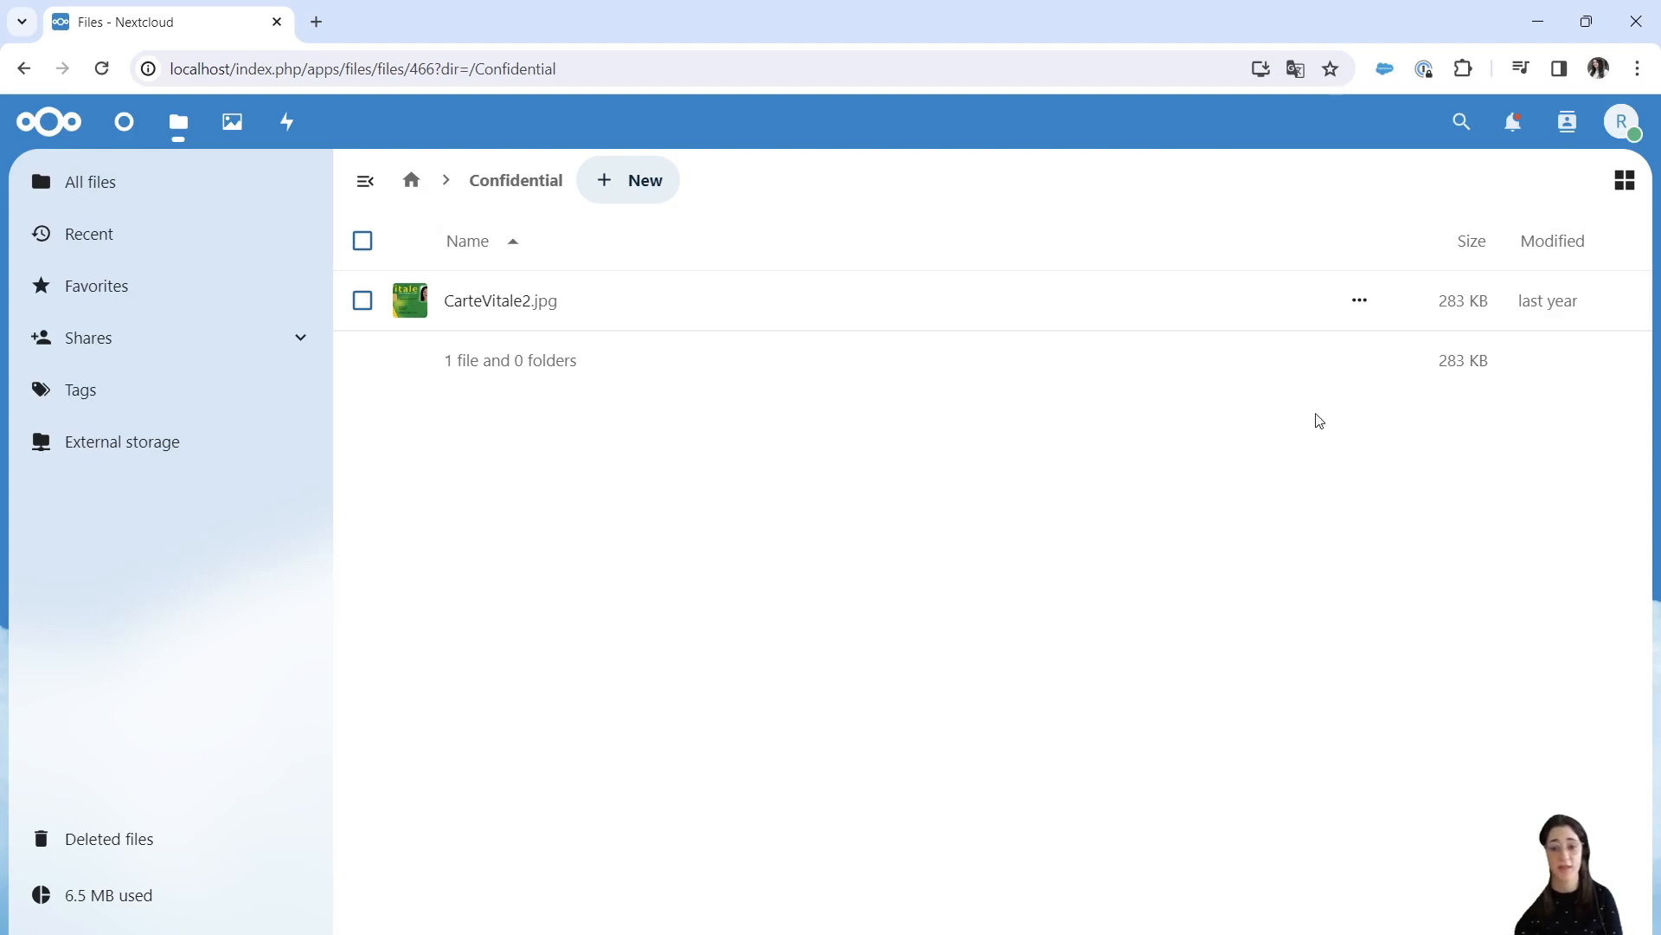
pyautogui.click(500, 300)
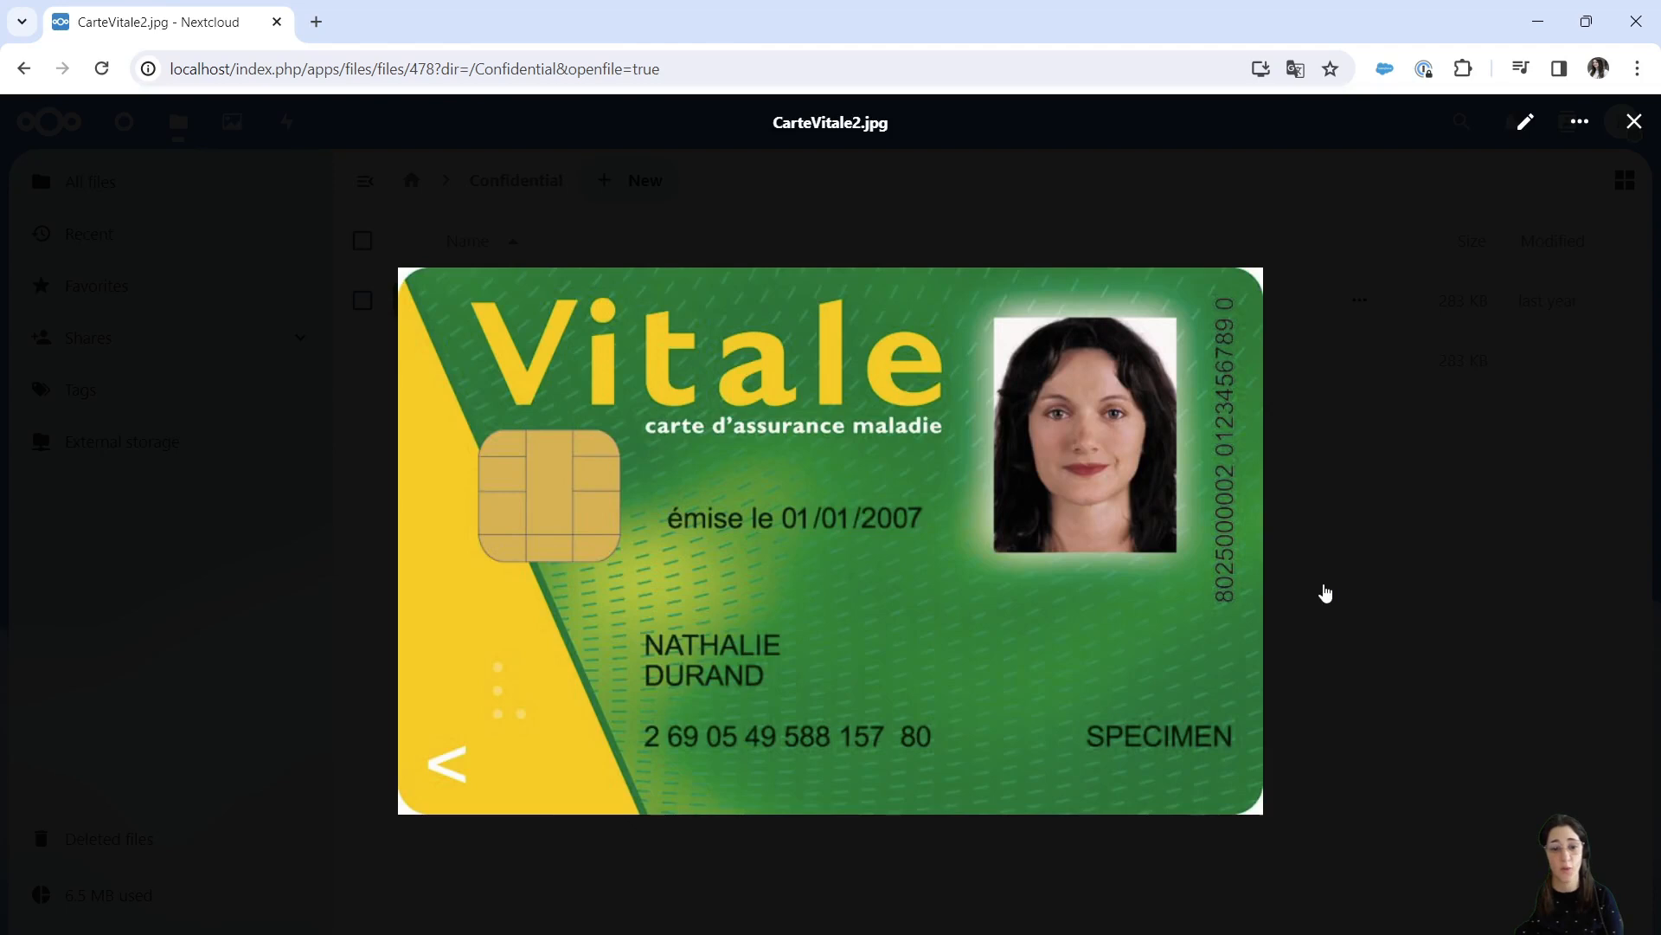
pyautogui.click(1340, 597)
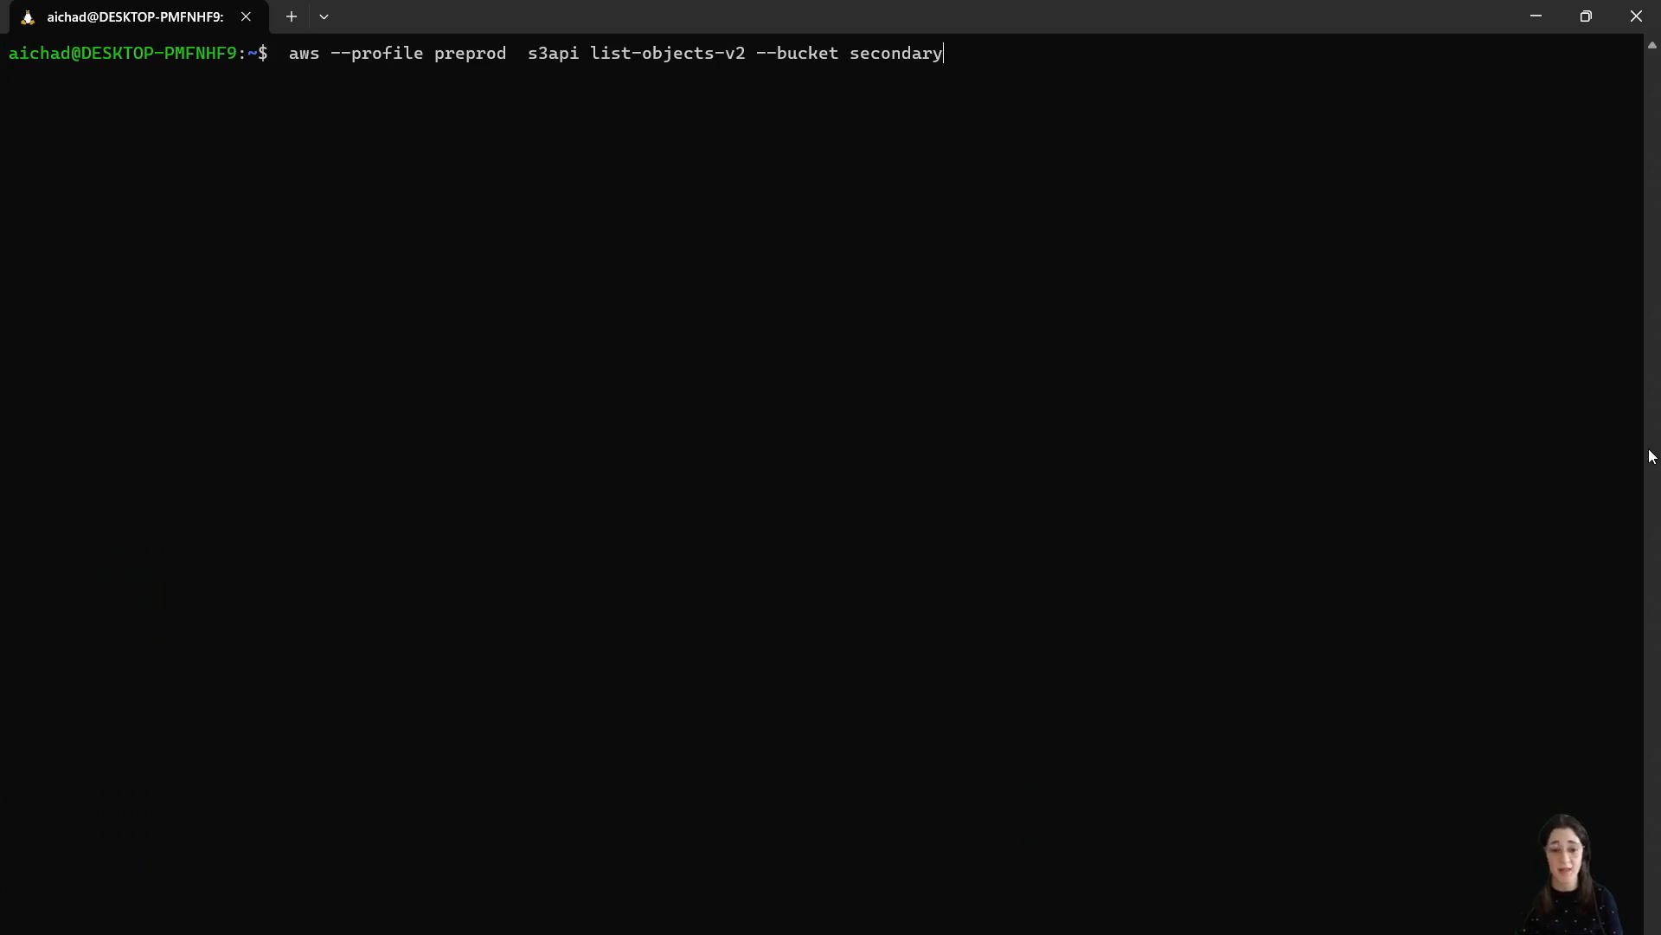
# - In the terminal, list the secondary bucket's objects with the preprod profile, and change to the nextcloud directory
pyautogui.press('Return')
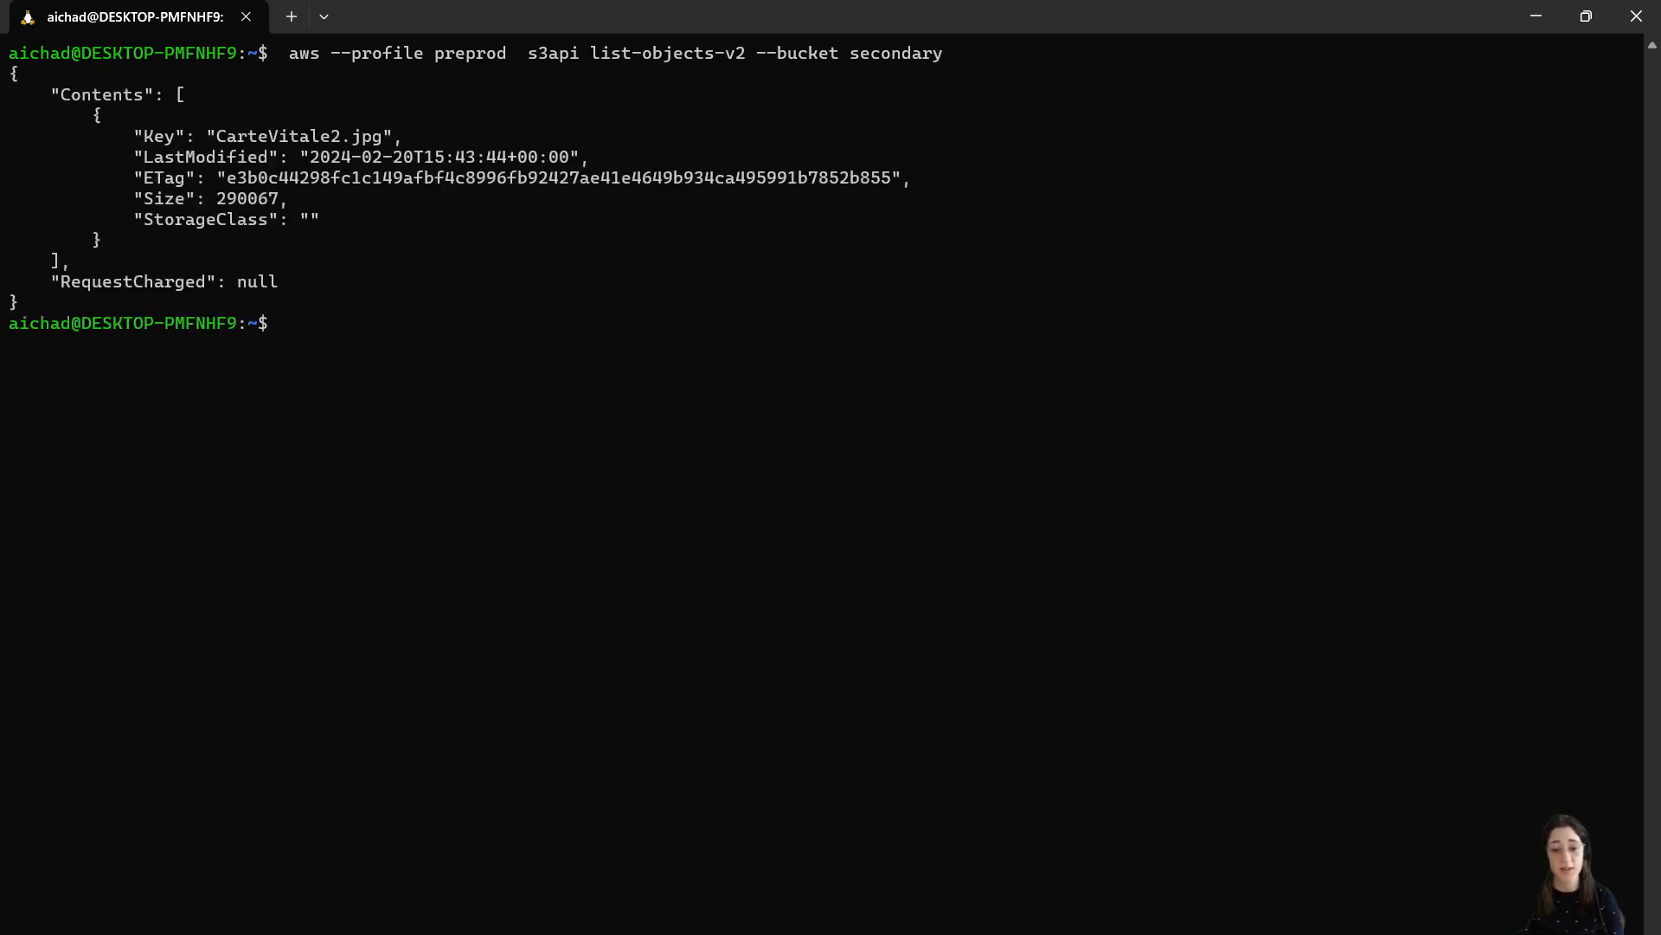
pyautogui.write('cd nextcloud/ ')
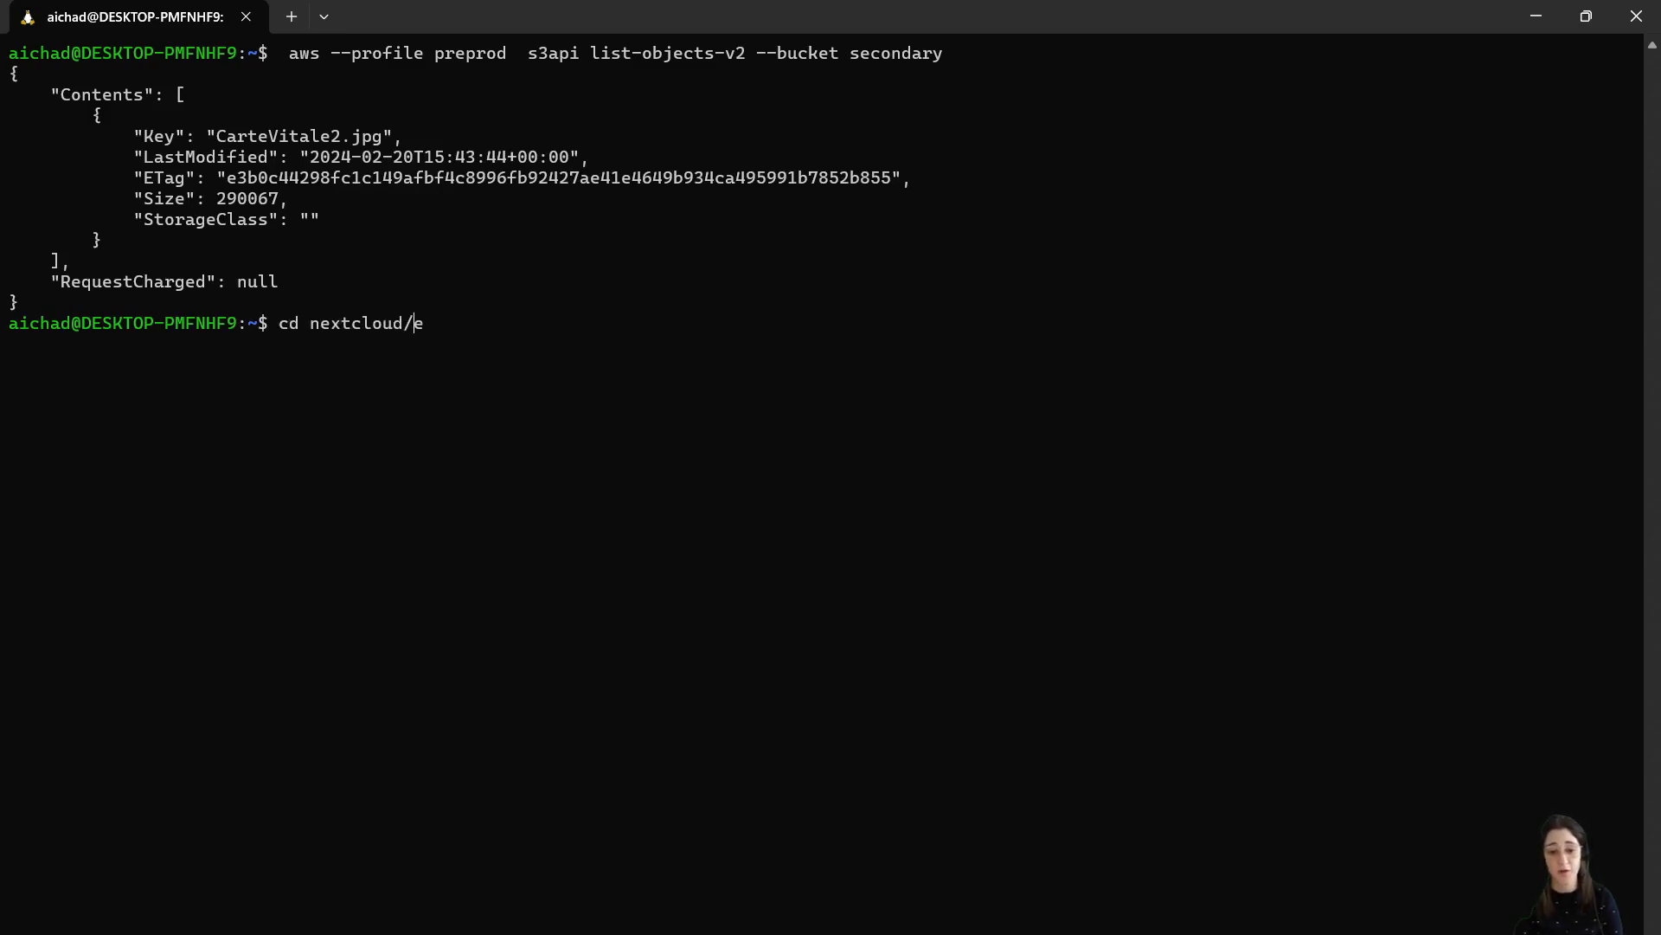
pyautogui.write('e')
pyautogui.press('Left')
pyautogui.press('BackSpace')
pyautogui.press('BackSpace')
pyautogui.press('Return')
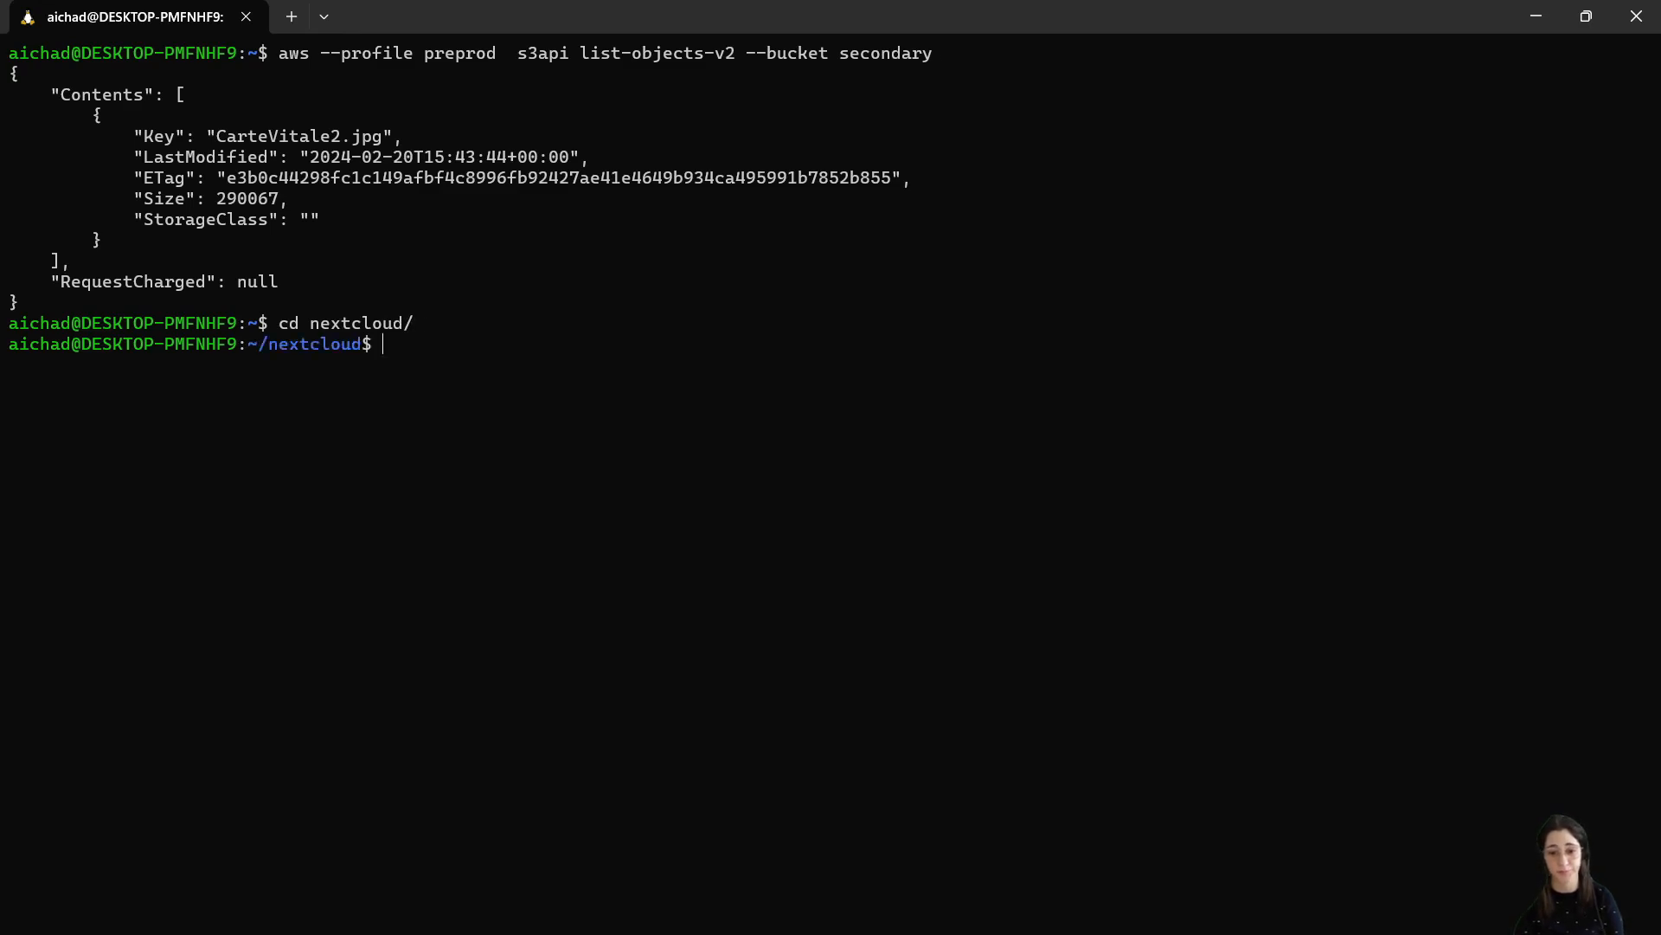
# - Download CarteVitale2.jpg from the secondary bucket as dl_carte.png using s3api get-object with the preprod profile
pyautogui.write('aws --profile preprod  s3api get-object --bucket')
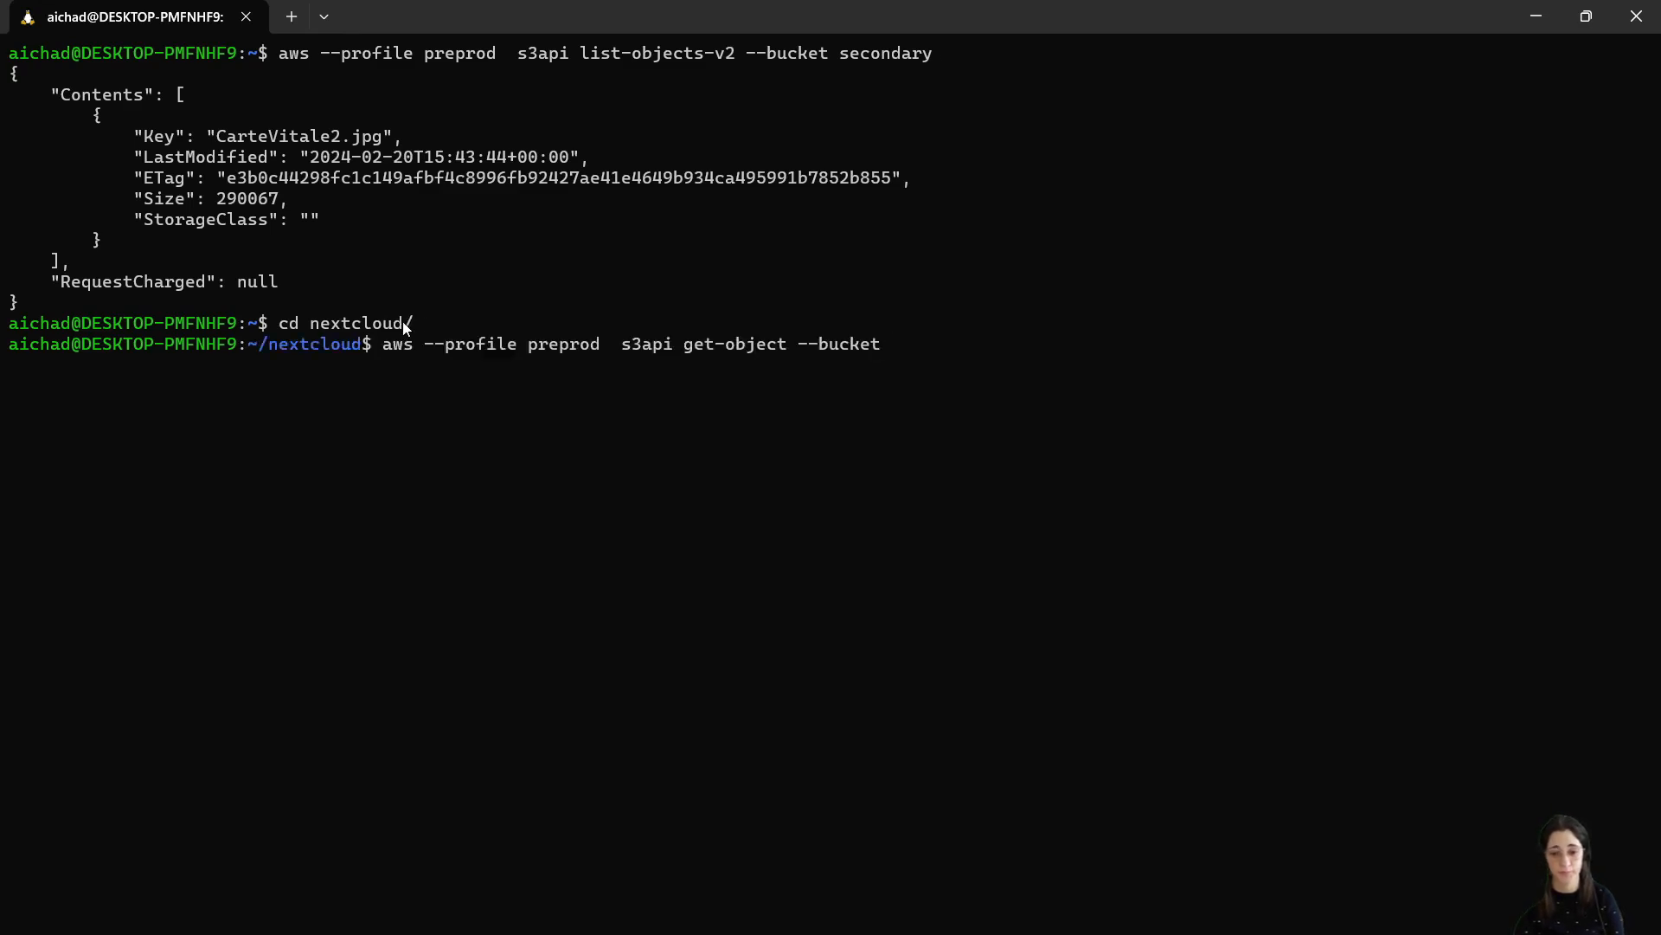
pyautogui.doubleClick(913, 54)
pyautogui.hotkey('ctrl', 'c')
pyautogui.hotkey('ctrl', 'v')
pyautogui.write('--key')
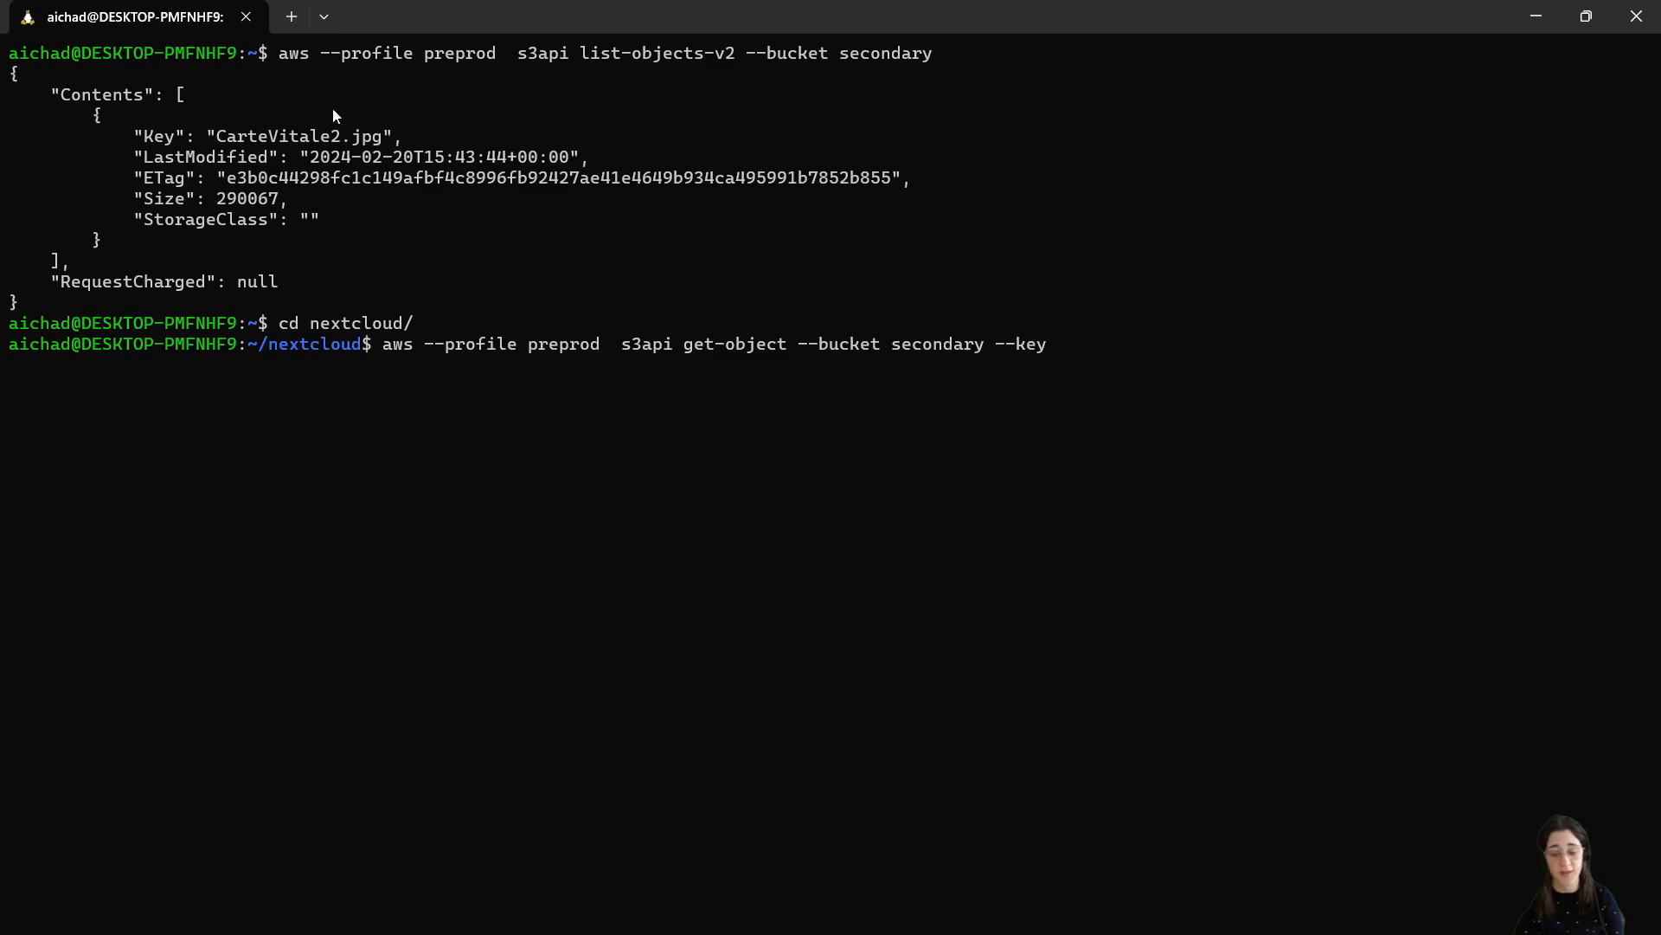
pyautogui.moveTo(216, 137); pyautogui.dragTo(377, 142)
pyautogui.hotkey('ctrl', 'c')
pyautogui.hotkey('ctrl', 'v')
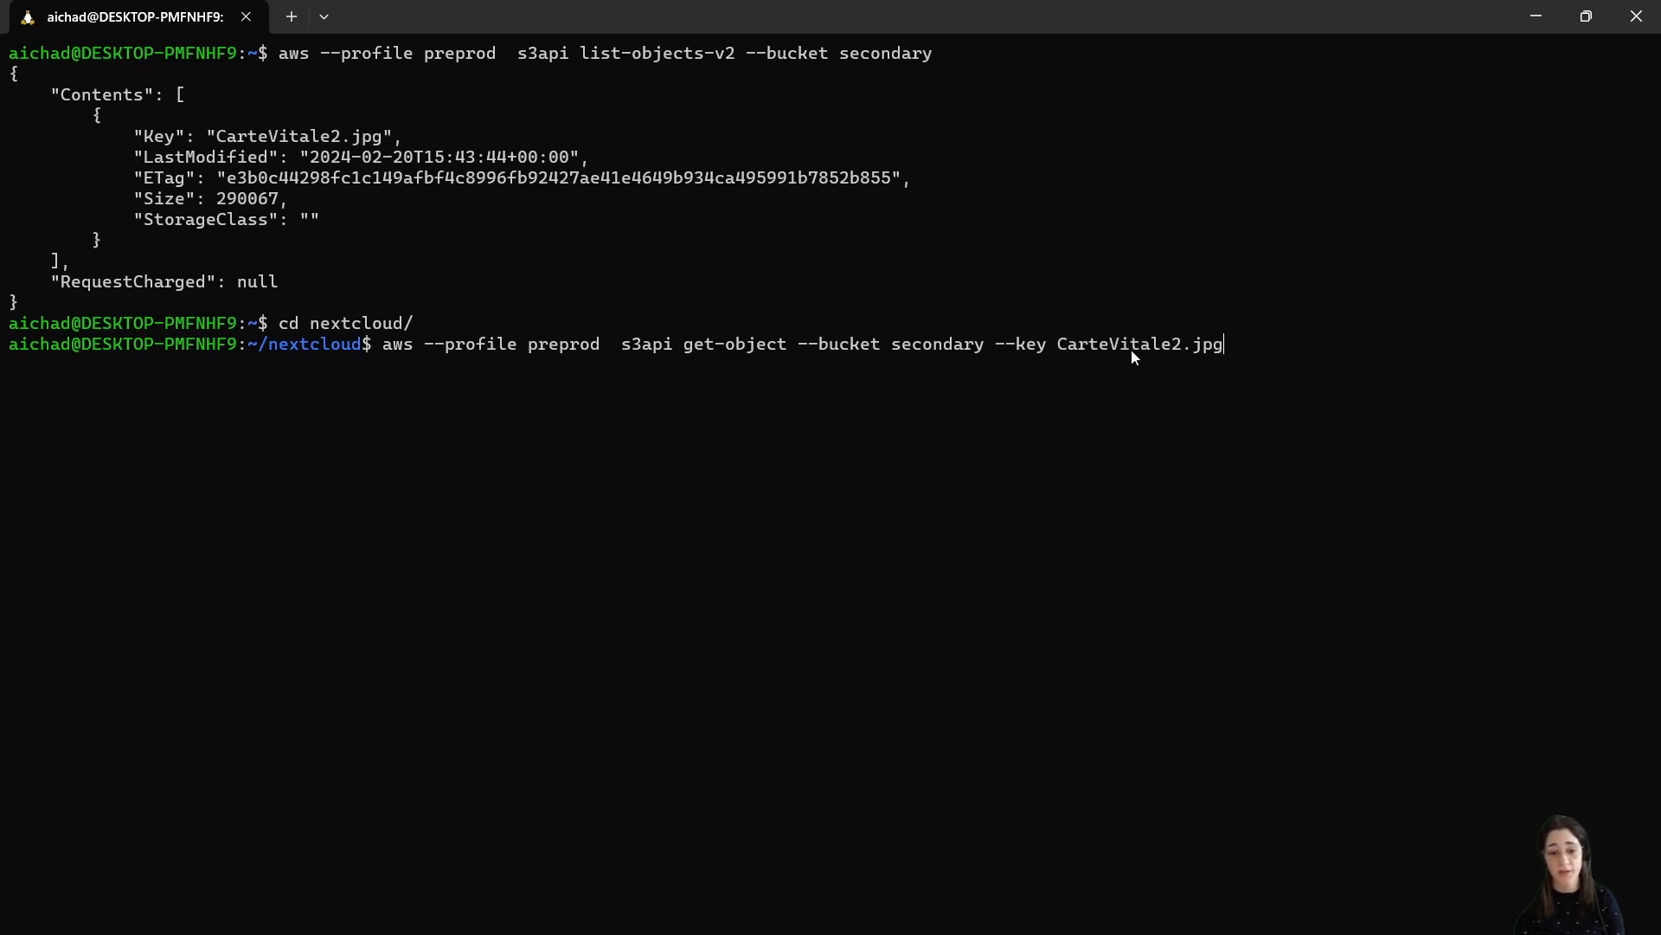
pyautogui.write('dl_carte.png')
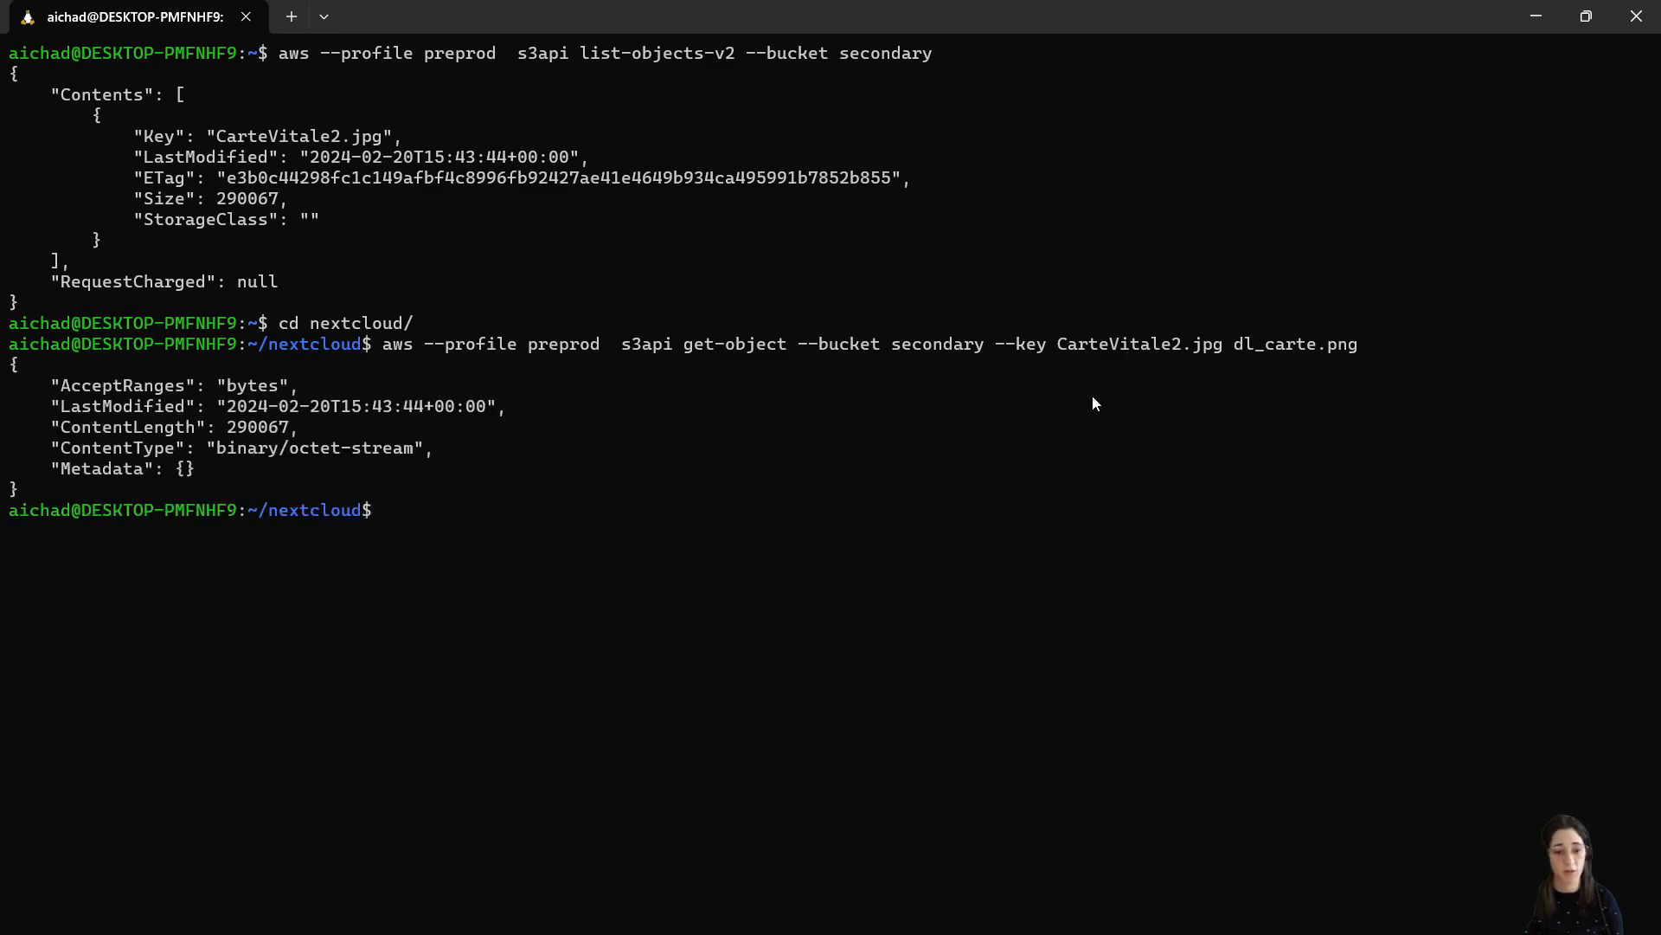
# - Switch to File Explorer, refresh the nextcloud folder and open dl_carte.png
pyautogui.click(889, 901)
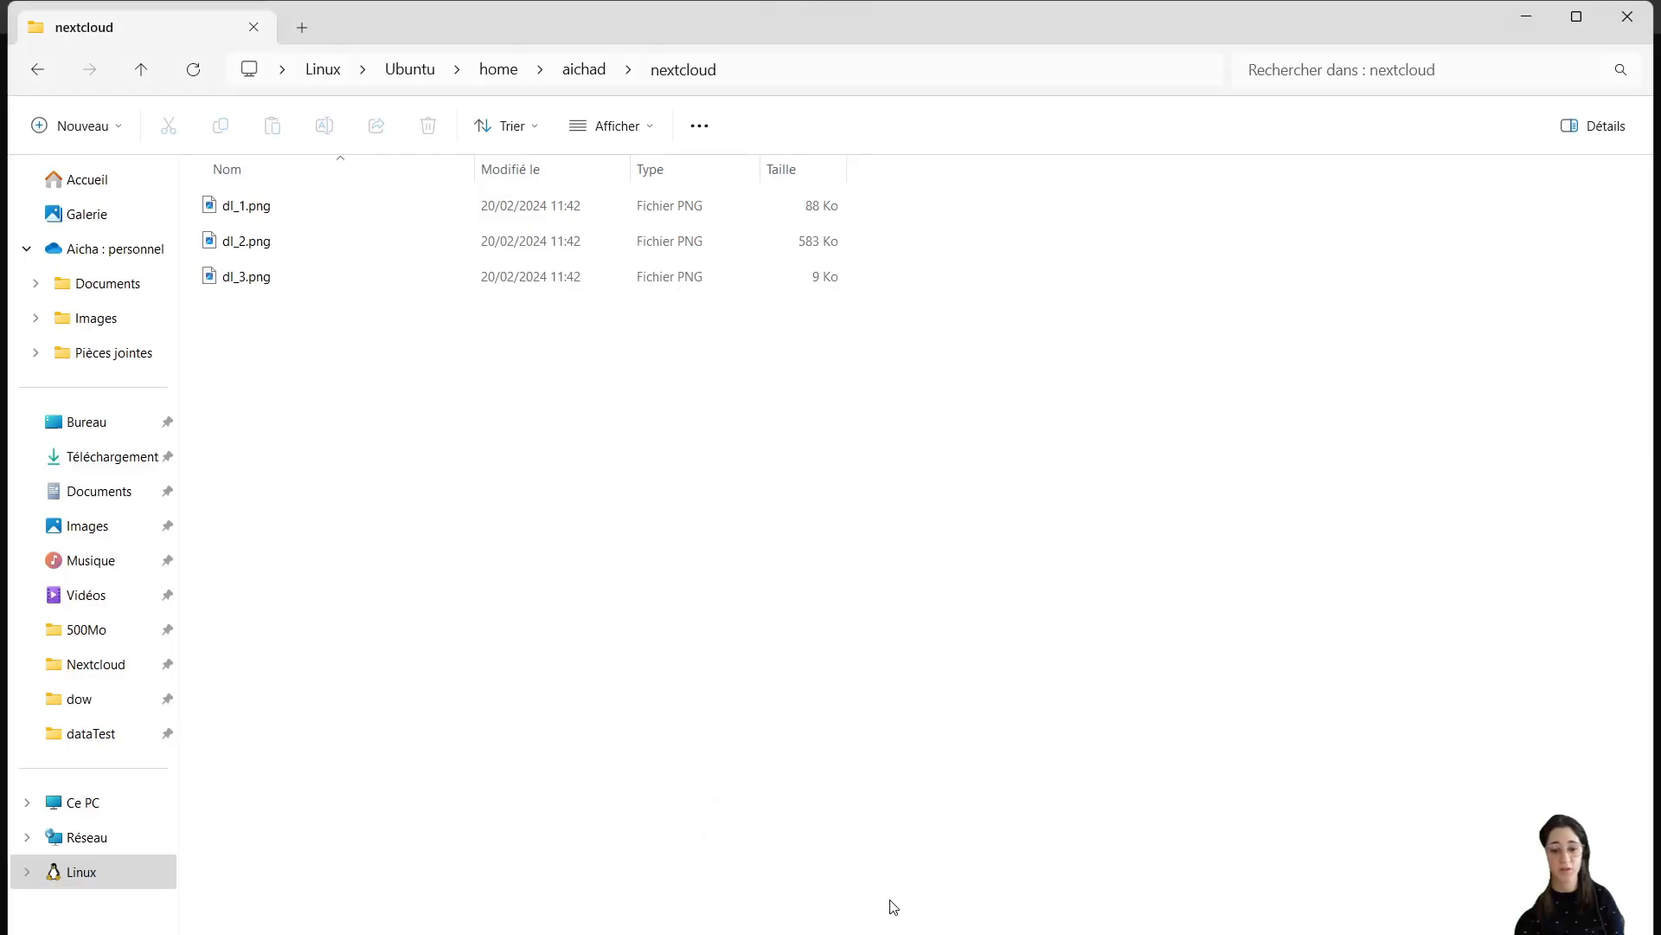
pyautogui.click(856, 68)
pyautogui.press('Return')
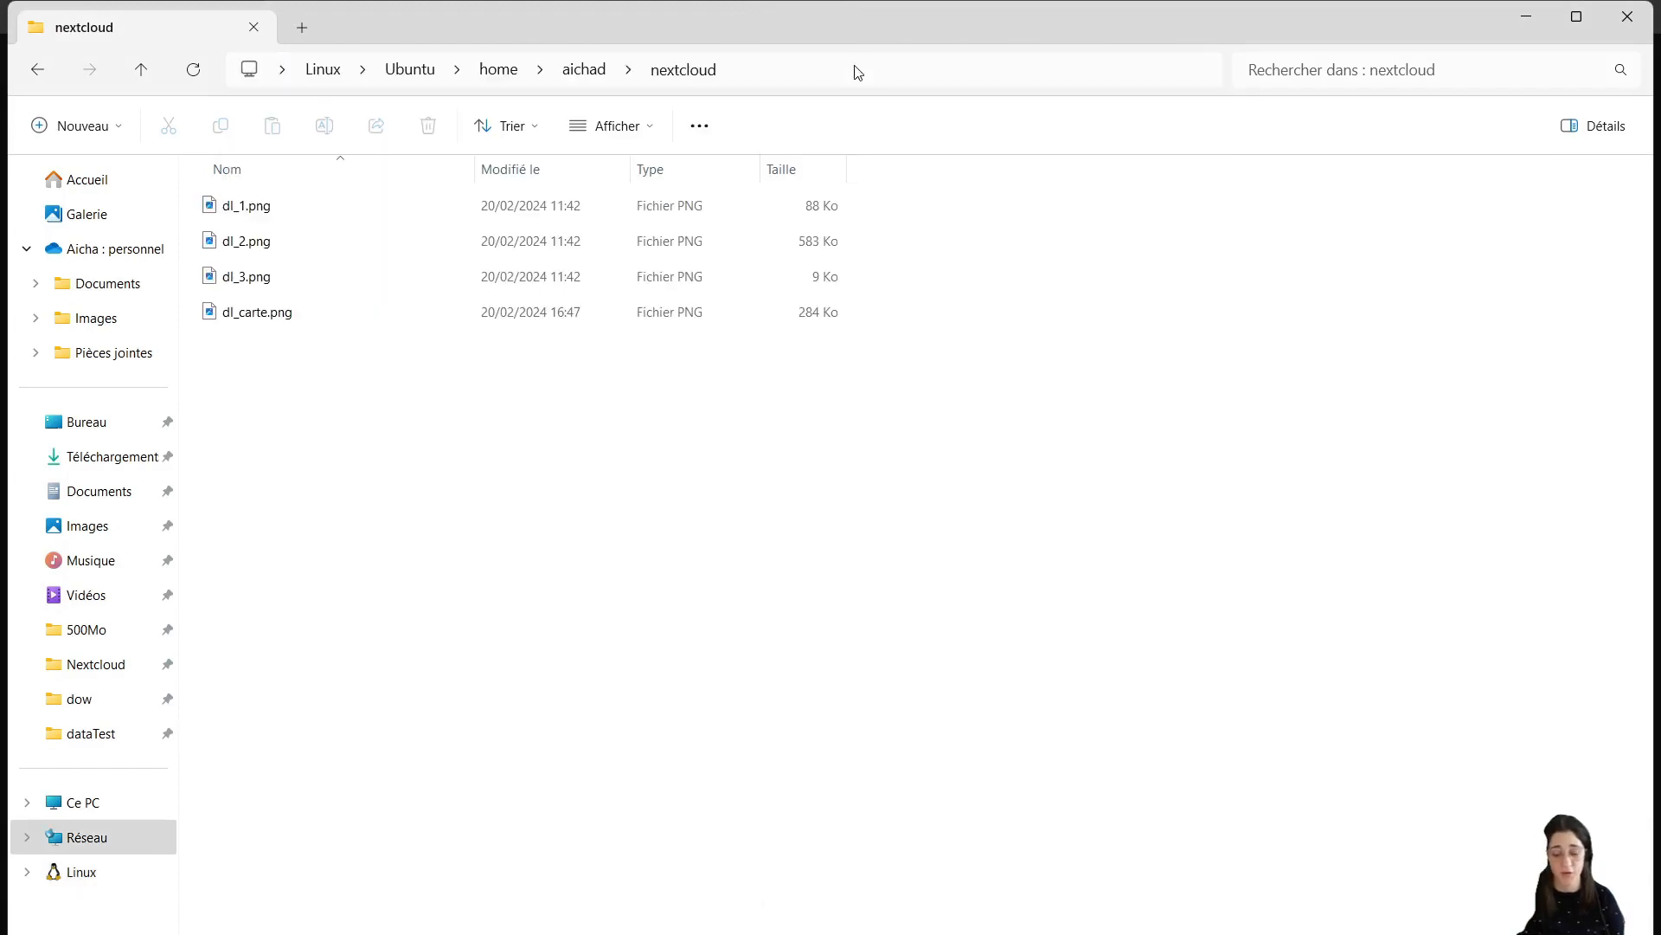
pyautogui.doubleClick(323, 310)
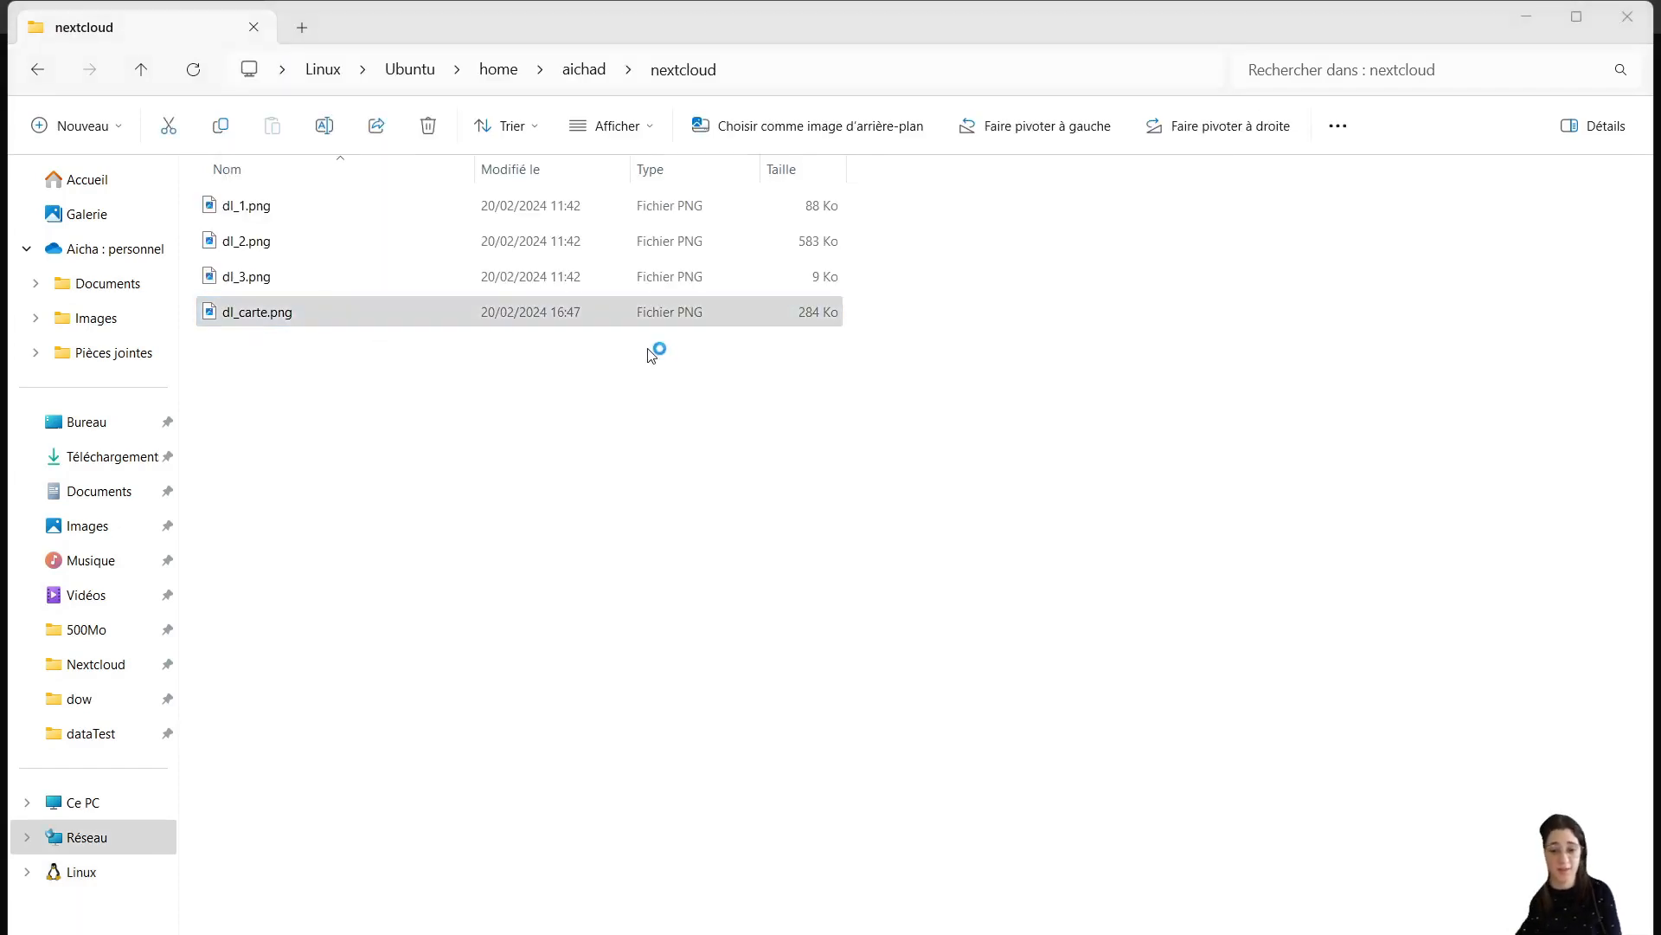